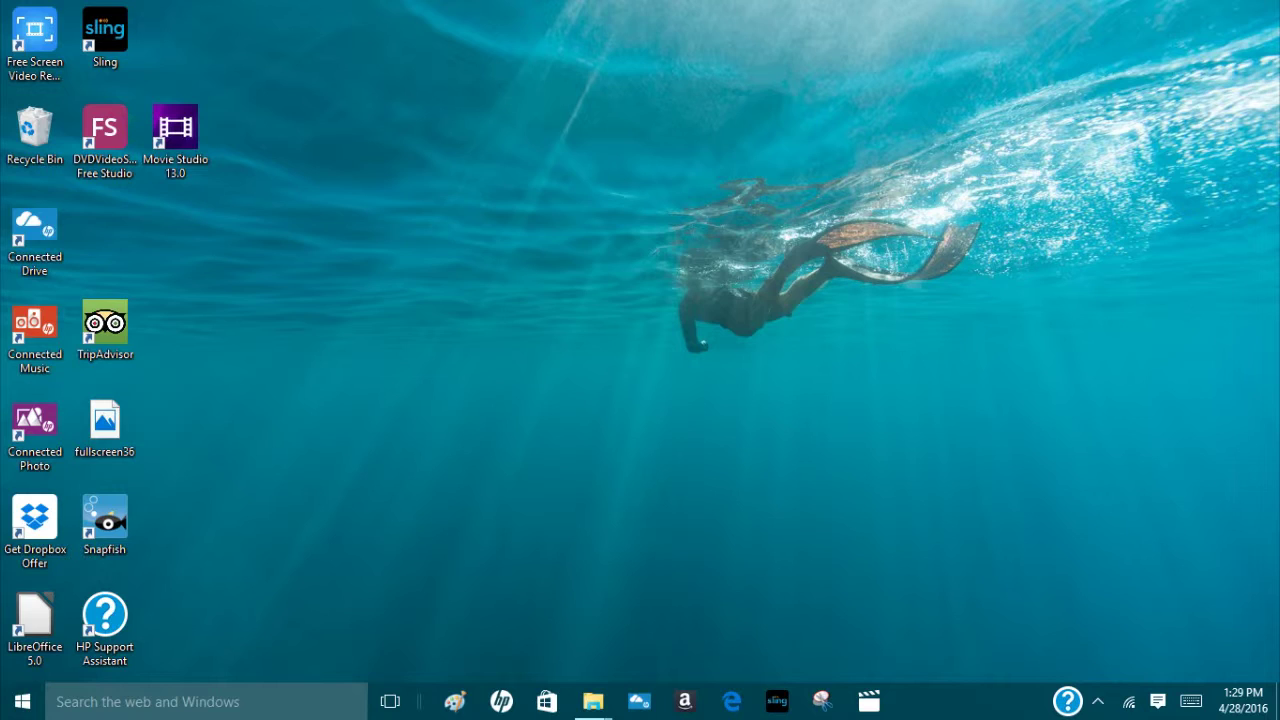
- Find GIMP through the Windows search and launch it
{"action": "right_click", "coordinate": [103, 701]}
{"action": "left_click", "coordinate": [103, 703]}
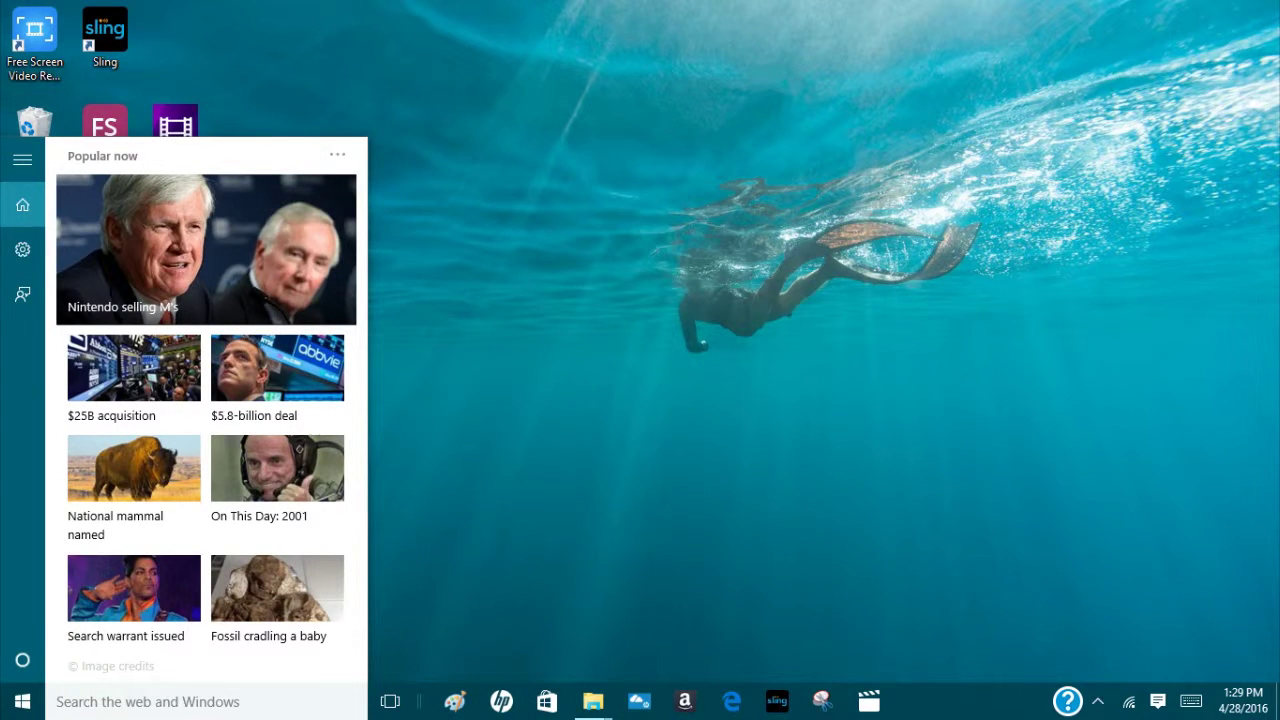
{"action": "type", "text": "gim"}
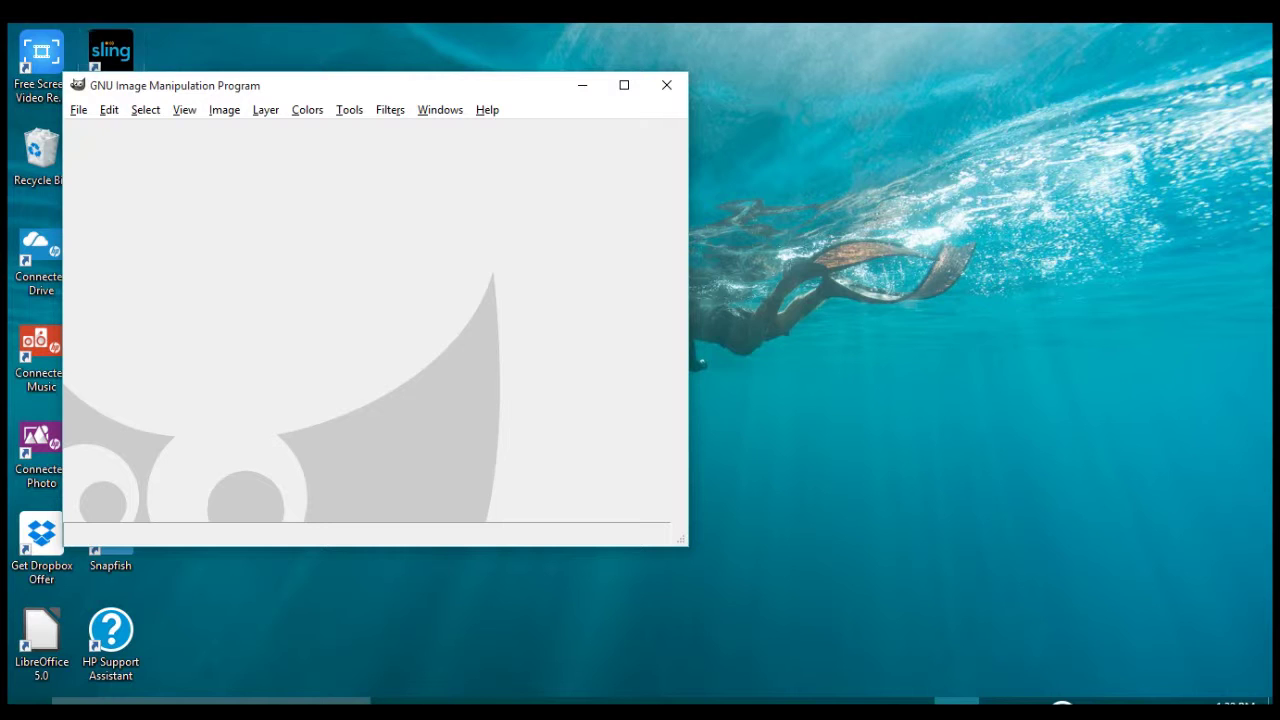
- Create a new blank 640x400 px image and maximize its window
{"action": "left_click", "coordinate": [78, 110]}
{"action": "key", "text": "Down"}
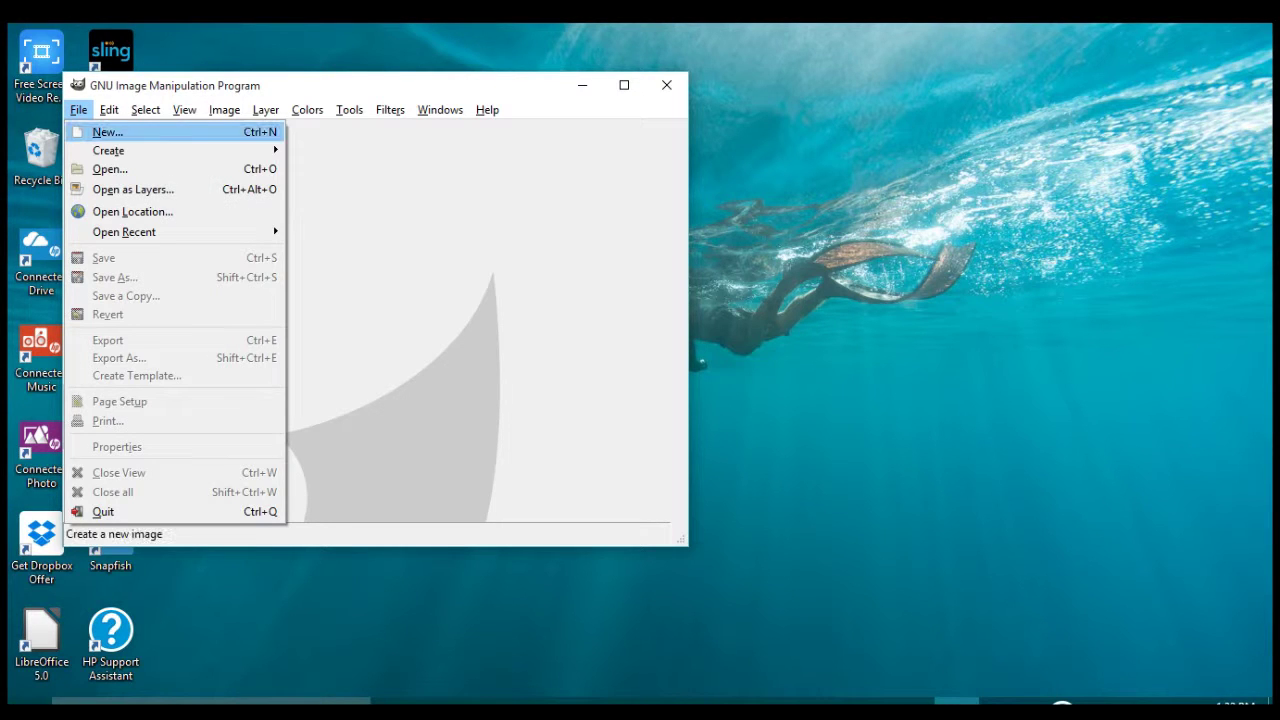
{"action": "key", "text": "Return"}
{"action": "left_click", "coordinate": [270, 250]}
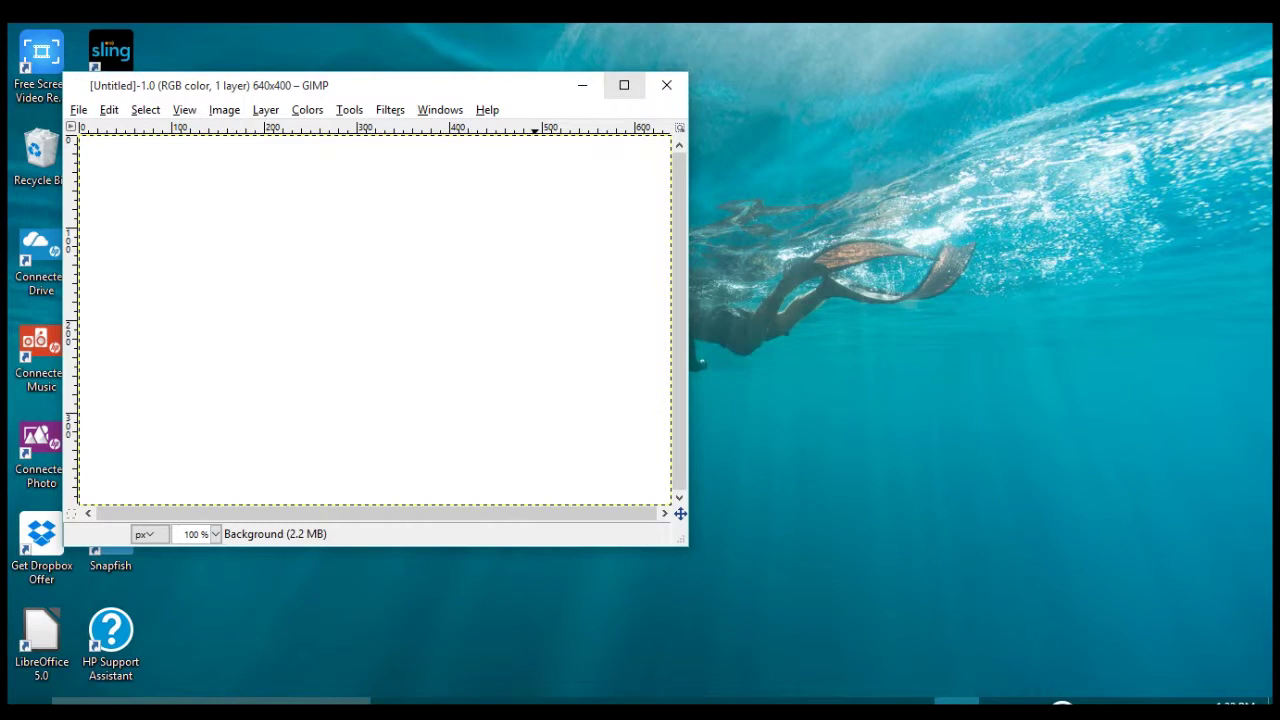
{"action": "left_click", "coordinate": [624, 85]}
- Bring up the dockable Layers dialog and place it in the empty area to the right of the canvas
{"action": "key", "text": "alt+w"}
{"action": "key", "text": "Down"}
{"action": "key", "text": "Down"}
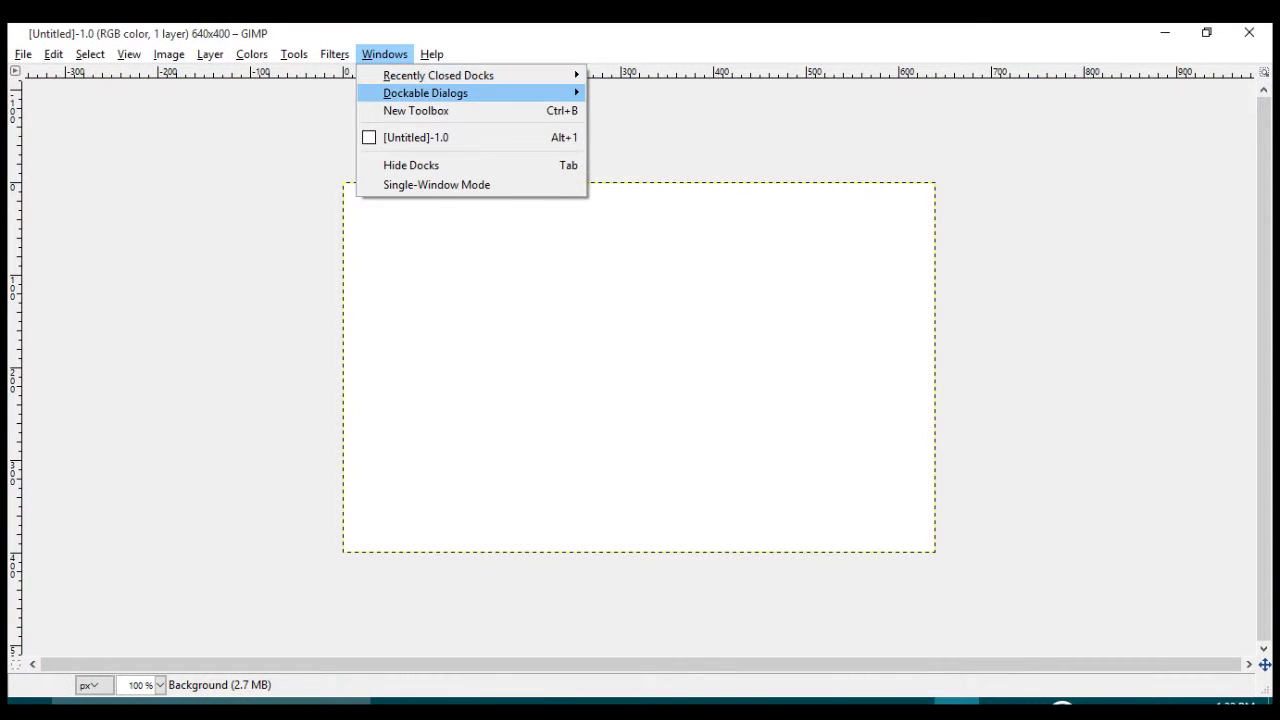
{"action": "key", "text": "Right"}
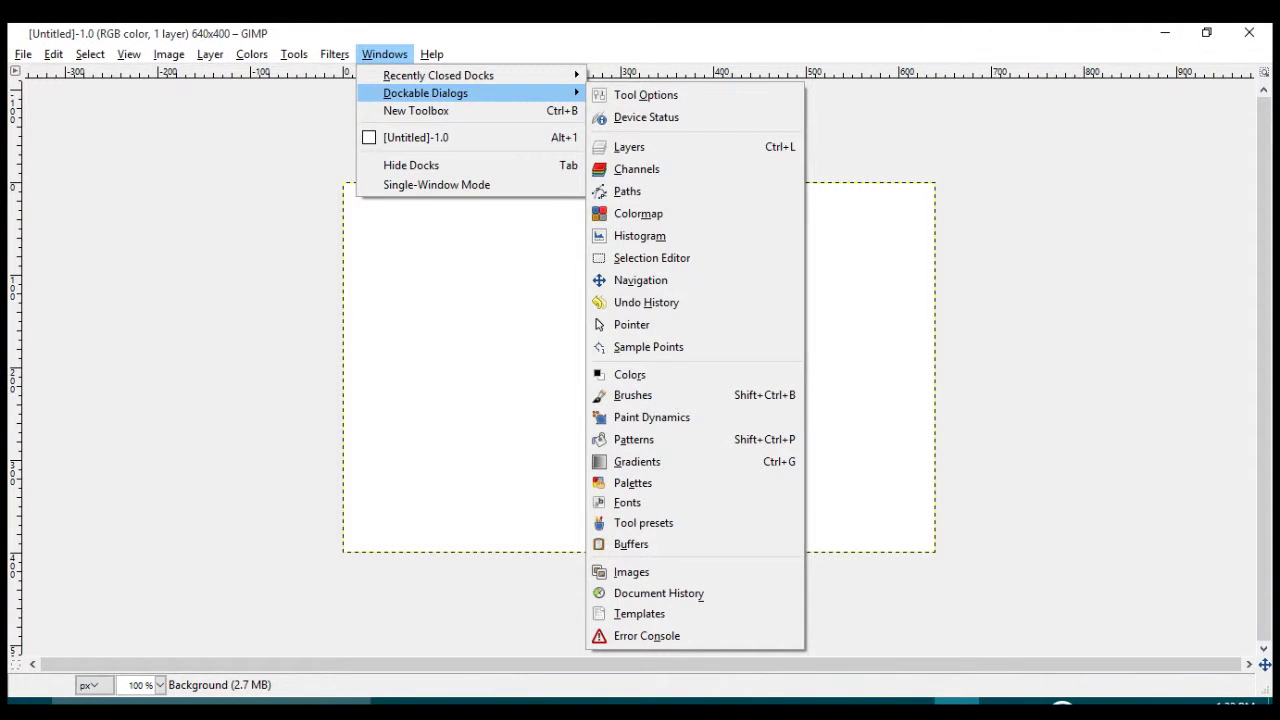
{"action": "key", "text": "Down"}
{"action": "key", "text": "Down"}
{"action": "key", "text": "Down"}
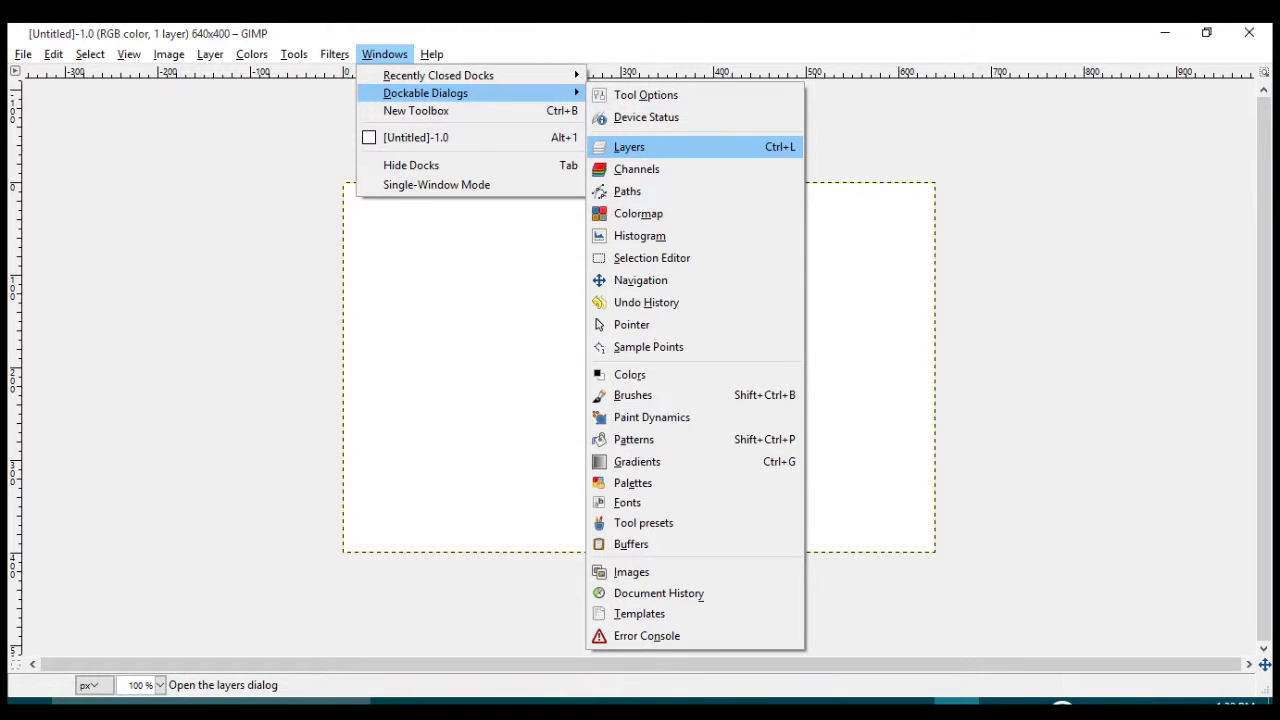
{"action": "key", "text": "Return"}
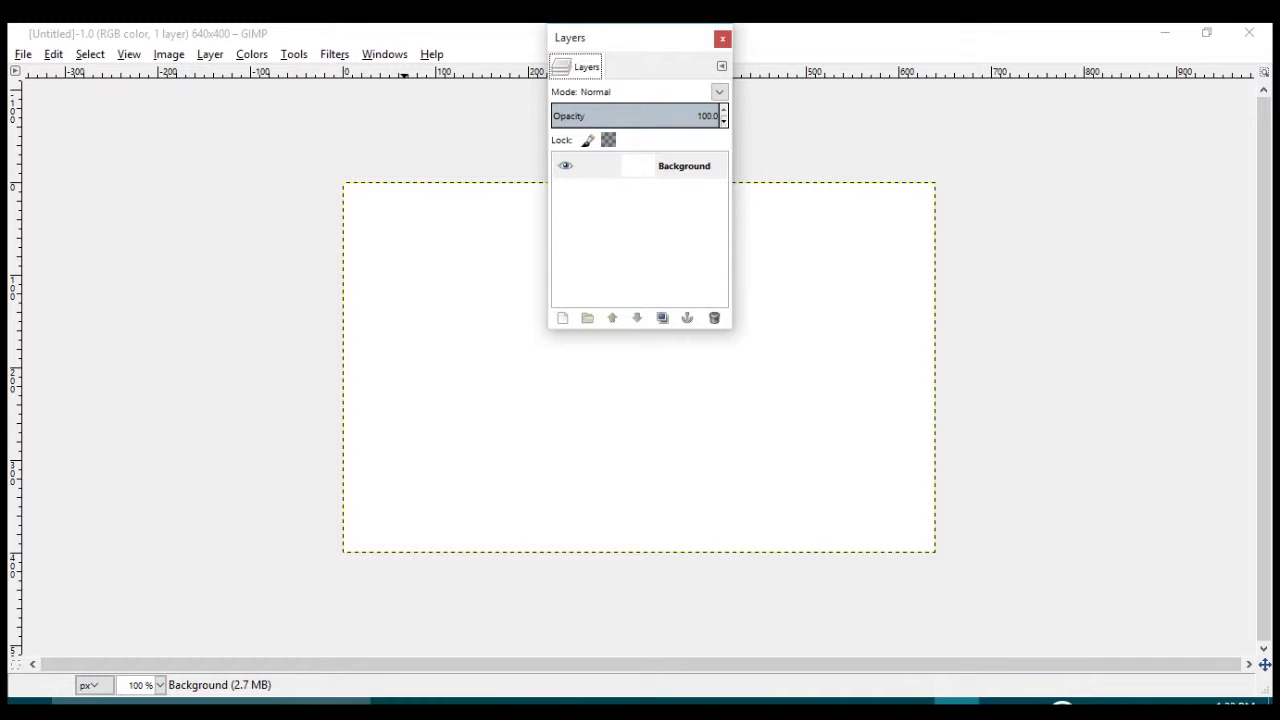
{"action": "left_click_drag", "start_coordinate": [600, 37], "coordinate": [1107, 160]}
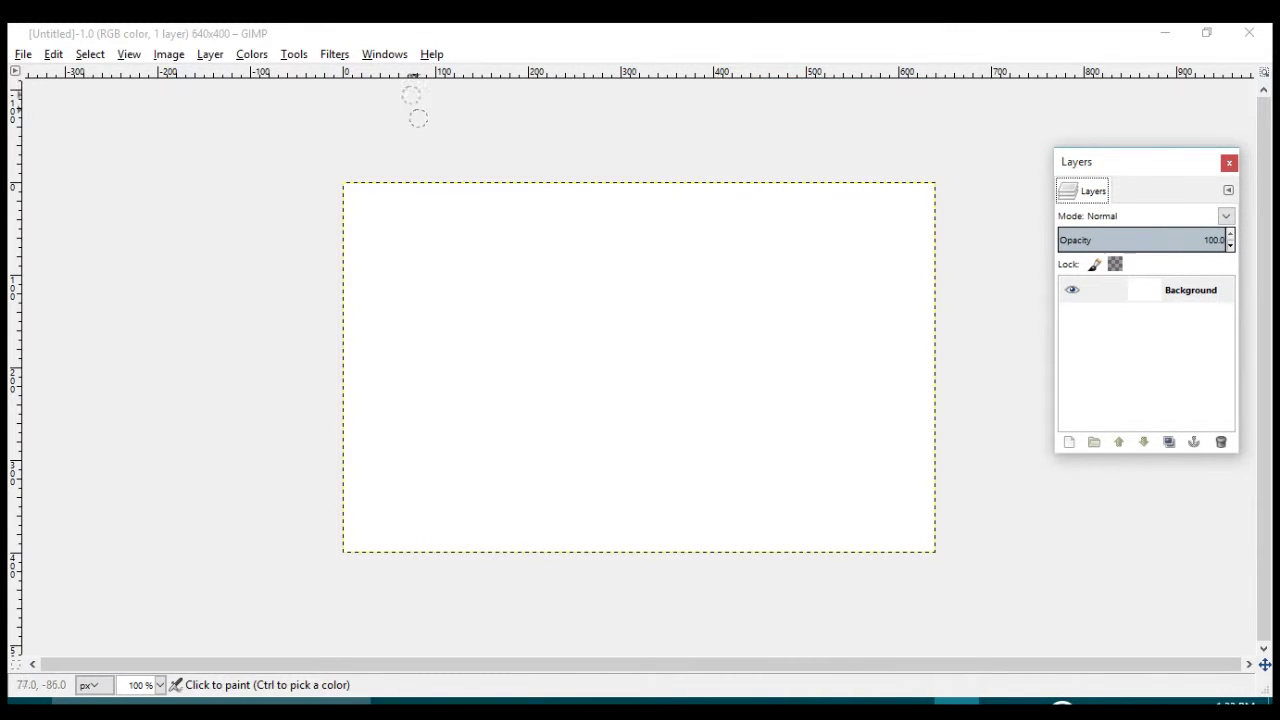
- Show a new toolbox and place it in the empty area to the left of the canvas
{"action": "key", "text": "alt+w"}
{"action": "key", "text": "Down"}
{"action": "key", "text": "Down"}
{"action": "key", "text": "Down"}
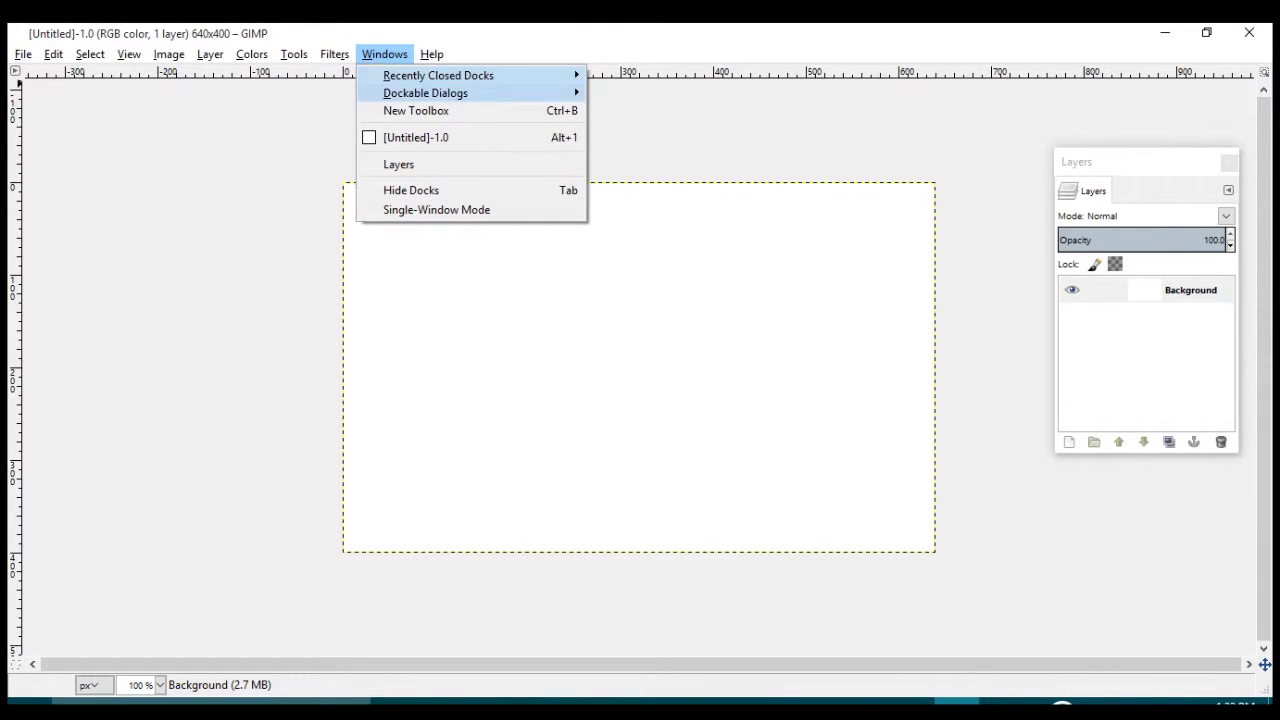
{"action": "key", "text": "Return"}
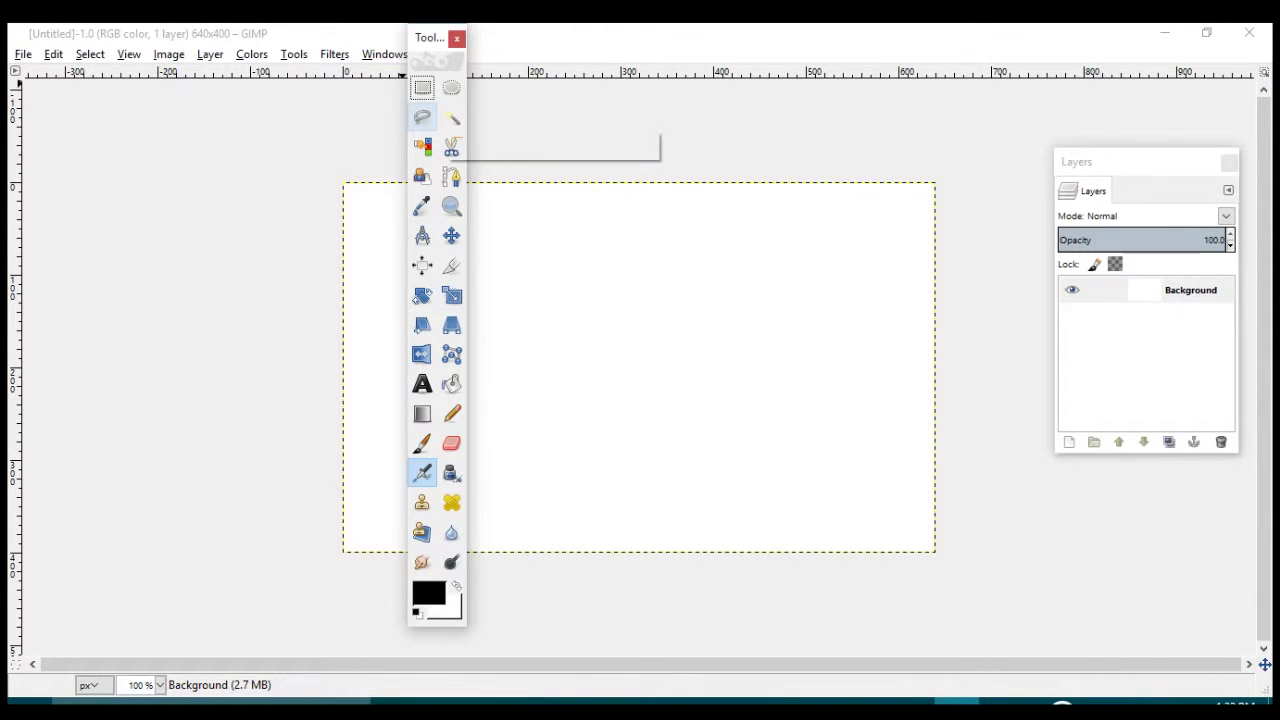
{"action": "left_click_drag", "start_coordinate": [428, 38], "coordinate": [193, 83]}
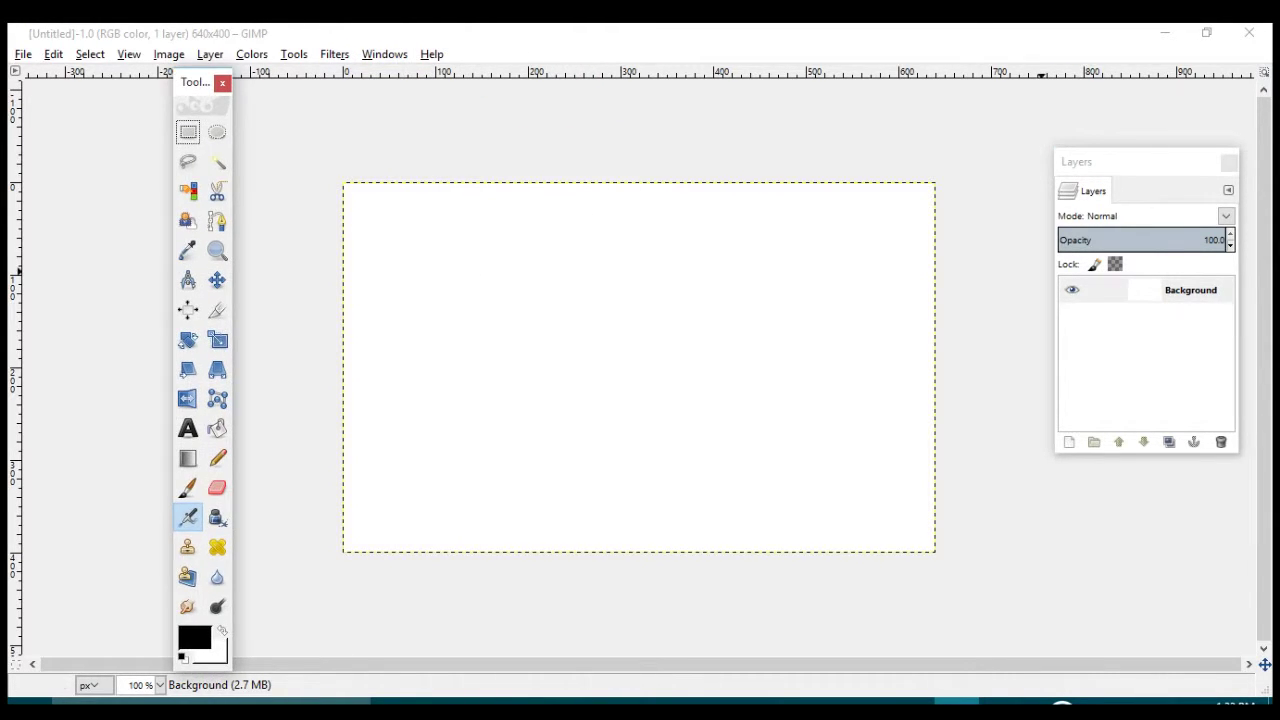
- Add a transparent 640x400 px layer above the Background
{"action": "right_click", "coordinate": [1103, 290]}
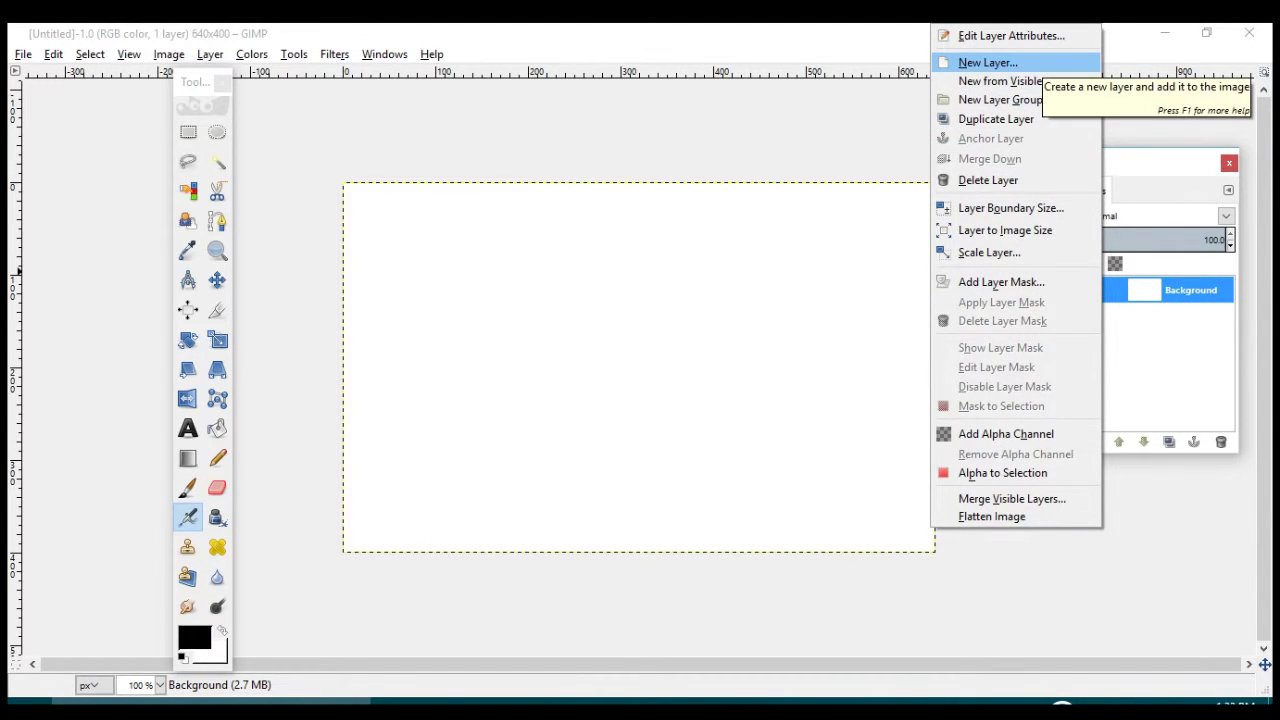
{"action": "left_click", "coordinate": [988, 62]}
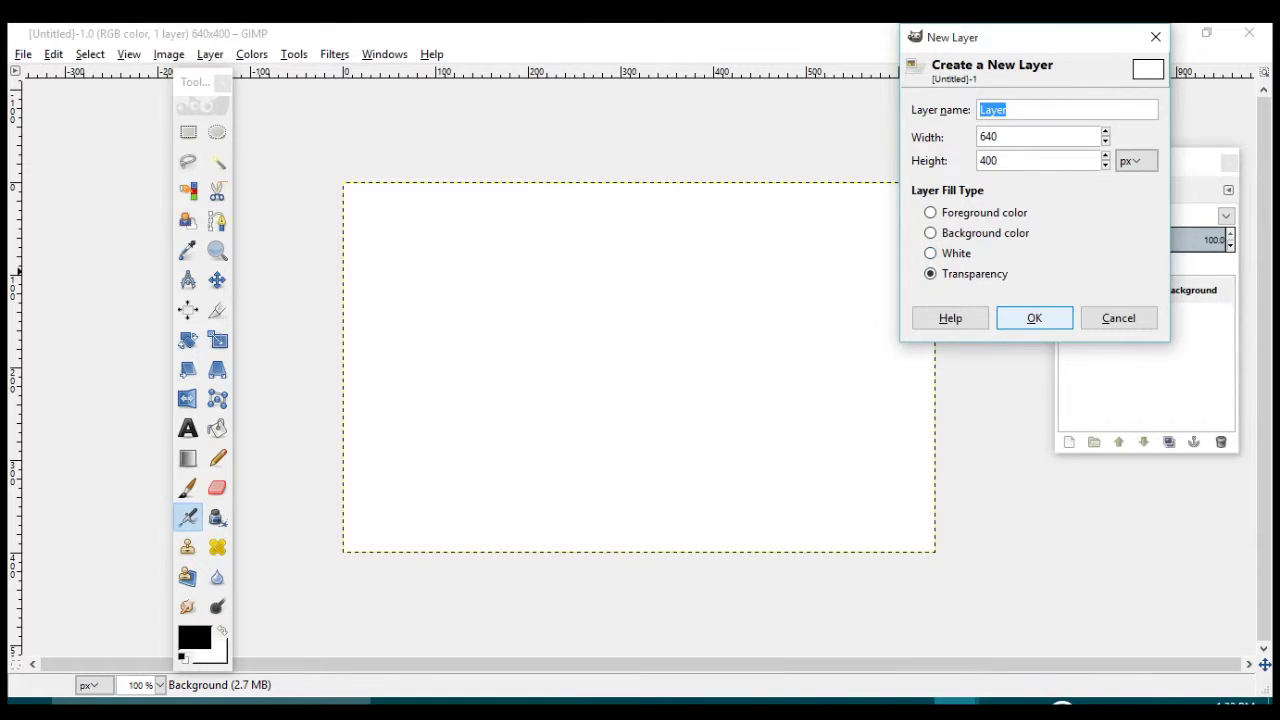
{"action": "left_click", "coordinate": [1034, 318]}
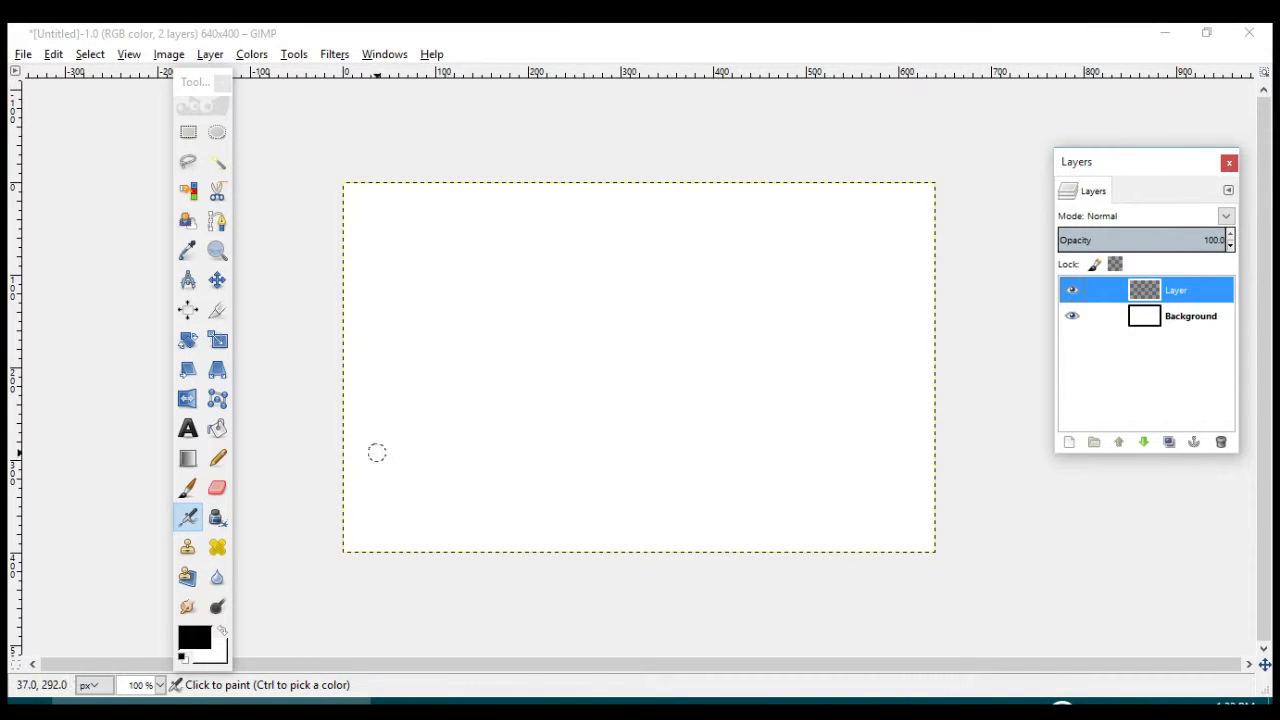
- Draw a closed black circle outline about 135 px wide in the canvas's upper middle with the Pencil at size 6
{"action": "double_click", "coordinate": [218, 457]}
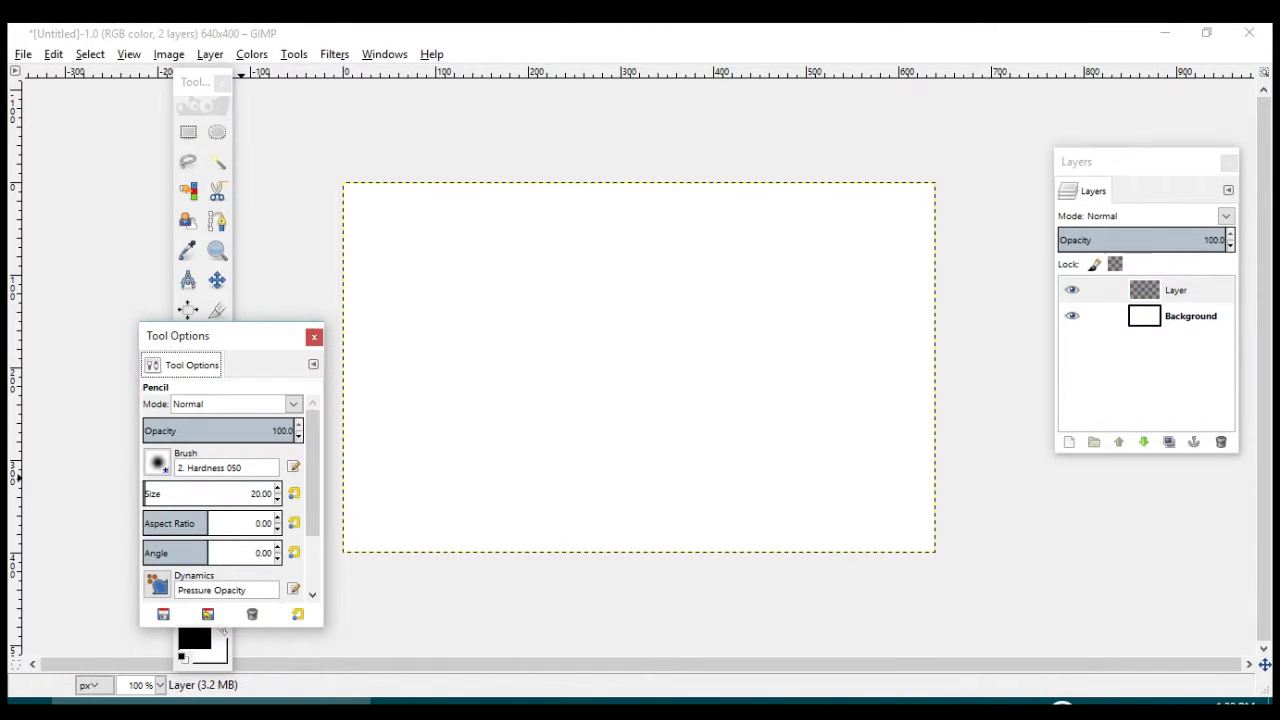
{"action": "left_click", "coordinate": [146, 490]}
{"action": "left_click", "coordinate": [277, 489]}
{"action": "left_click", "coordinate": [277, 489]}
{"action": "left_click", "coordinate": [277, 489]}
{"action": "left_click", "coordinate": [277, 489]}
{"action": "left_click", "coordinate": [277, 489]}
{"action": "mouse_move", "coordinate": [630, 306]}
{"action": "left_mouse_down"}
{"action": "mouse_move", "coordinate": [640, 263]}
{"action": "mouse_move", "coordinate": [680, 243]}
{"action": "mouse_move", "coordinate": [738, 242]}
{"action": "mouse_move", "coordinate": [753, 336]}
{"action": "mouse_move", "coordinate": [712, 368]}
{"action": "mouse_move", "coordinate": [664, 361]}
{"action": "mouse_move", "coordinate": [631, 310]}
{"action": "left_mouse_up"}
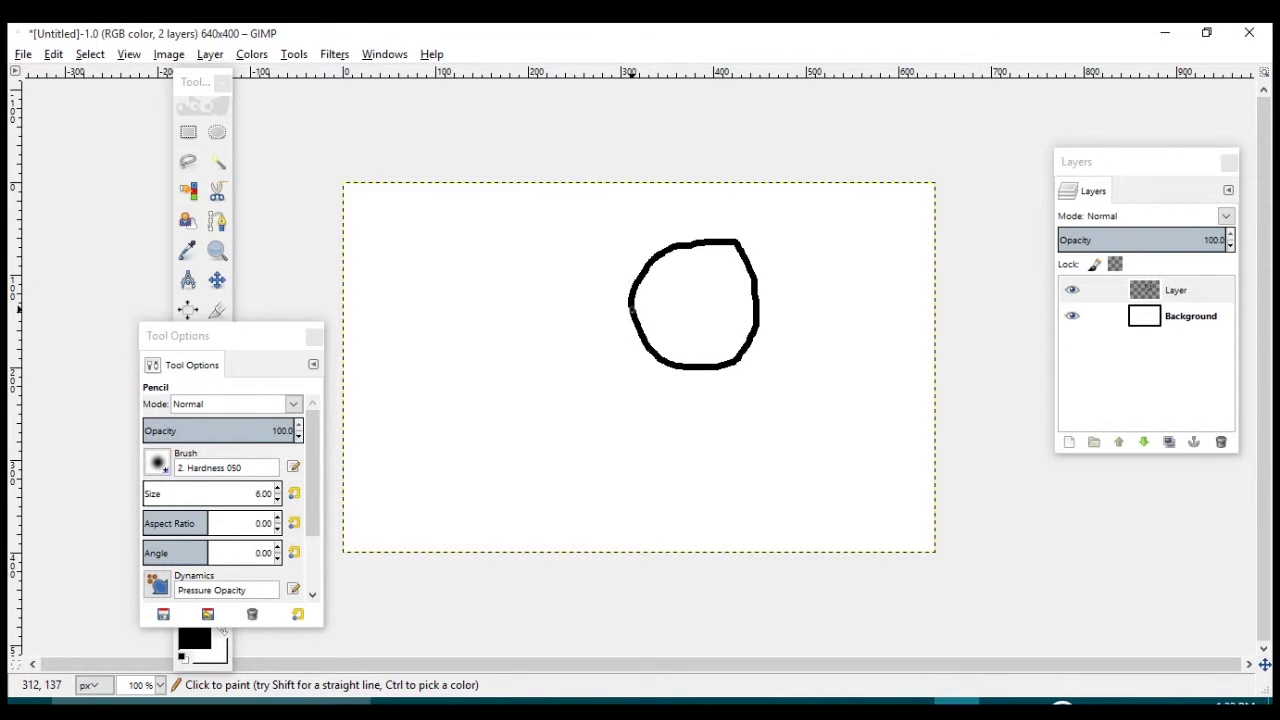
- Pick blue 0036ff as the color, make it the foreground color and fill the circle with it
{"action": "left_click_drag", "start_coordinate": [240, 337], "coordinate": [59, 215]}
{"action": "left_click", "coordinate": [218, 653]}
{"action": "left_click", "coordinate": [262, 352]}
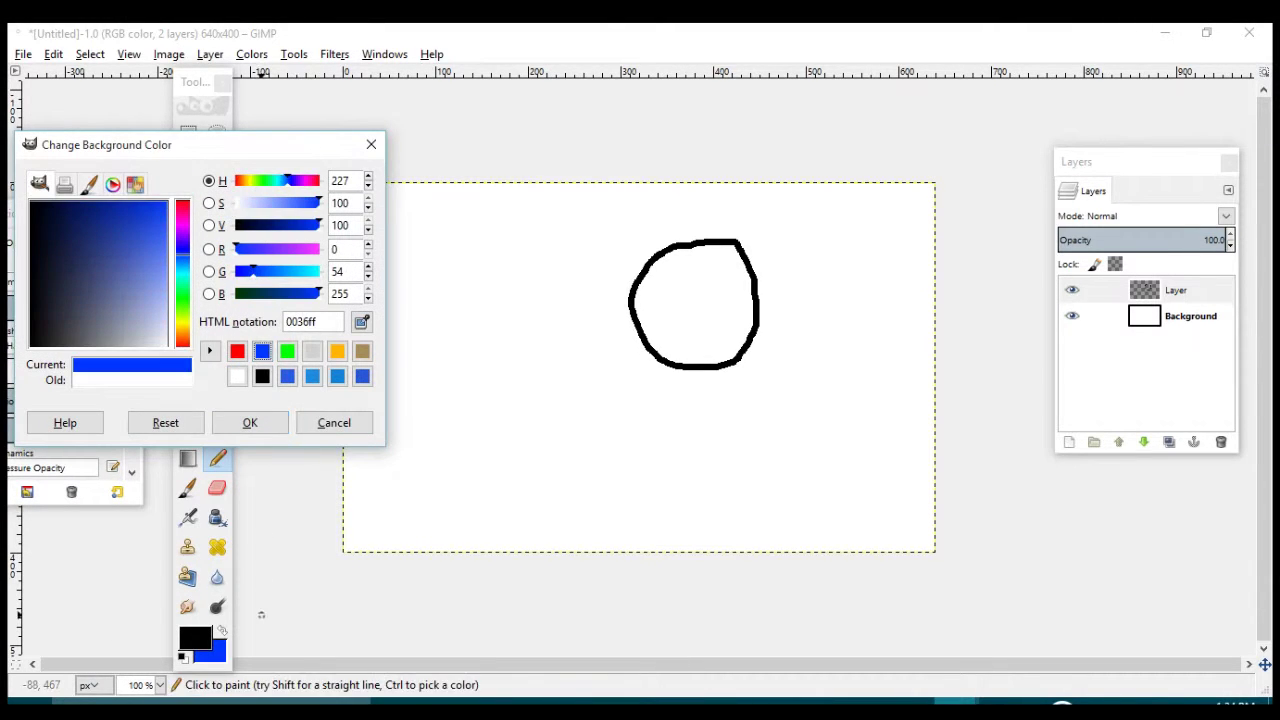
{"action": "left_click", "coordinate": [222, 631]}
{"action": "left_click", "coordinate": [217, 429]}
{"action": "left_click", "coordinate": [697, 311]}
- Move the blue circle about 65 px left and add another transparent layer above it
{"action": "left_click", "coordinate": [217, 281]}
{"action": "left_click_drag", "start_coordinate": [632, 370], "coordinate": [578, 362]}
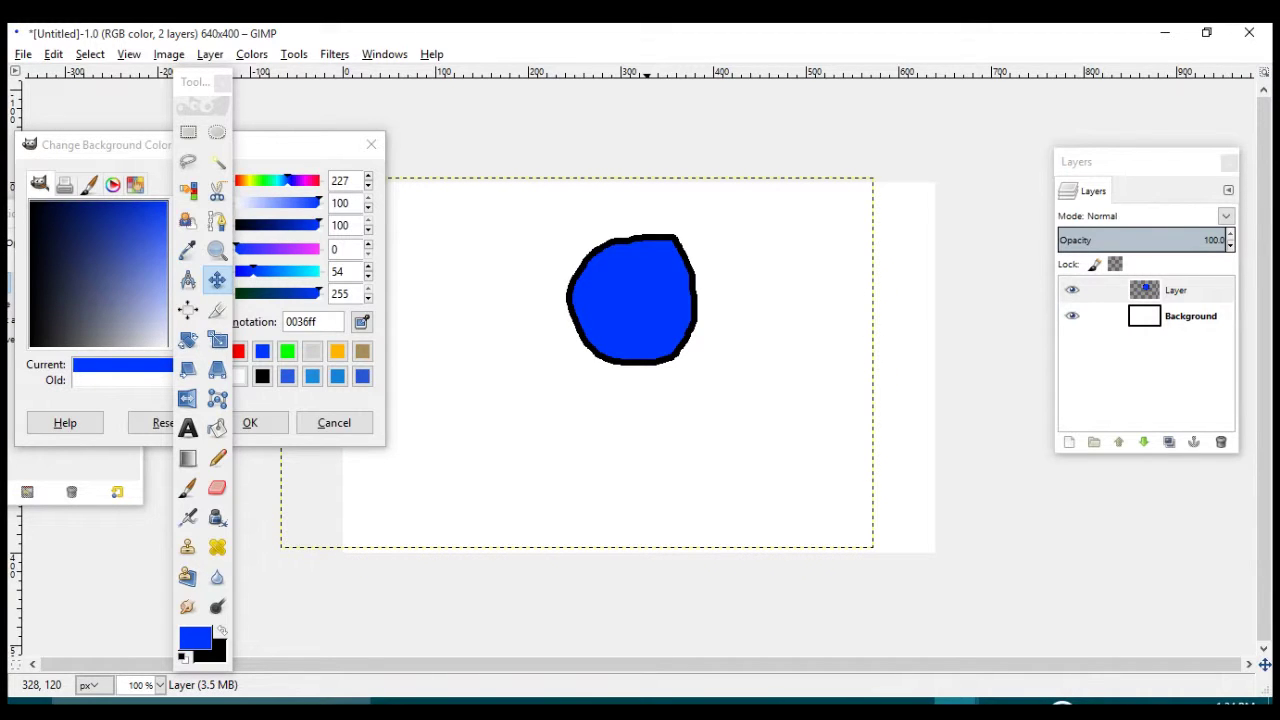
{"action": "right_click", "coordinate": [1140, 290]}
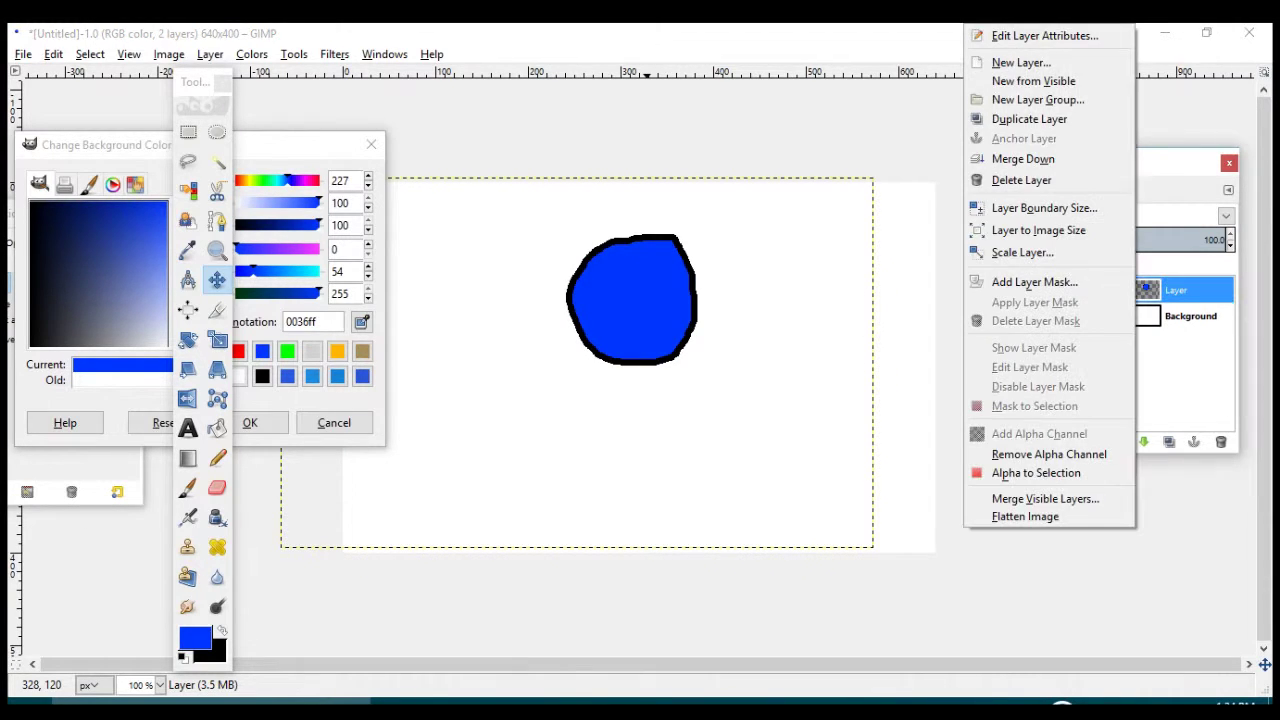
{"action": "left_click", "coordinate": [1010, 60]}
{"action": "left_click", "coordinate": [1076, 318]}
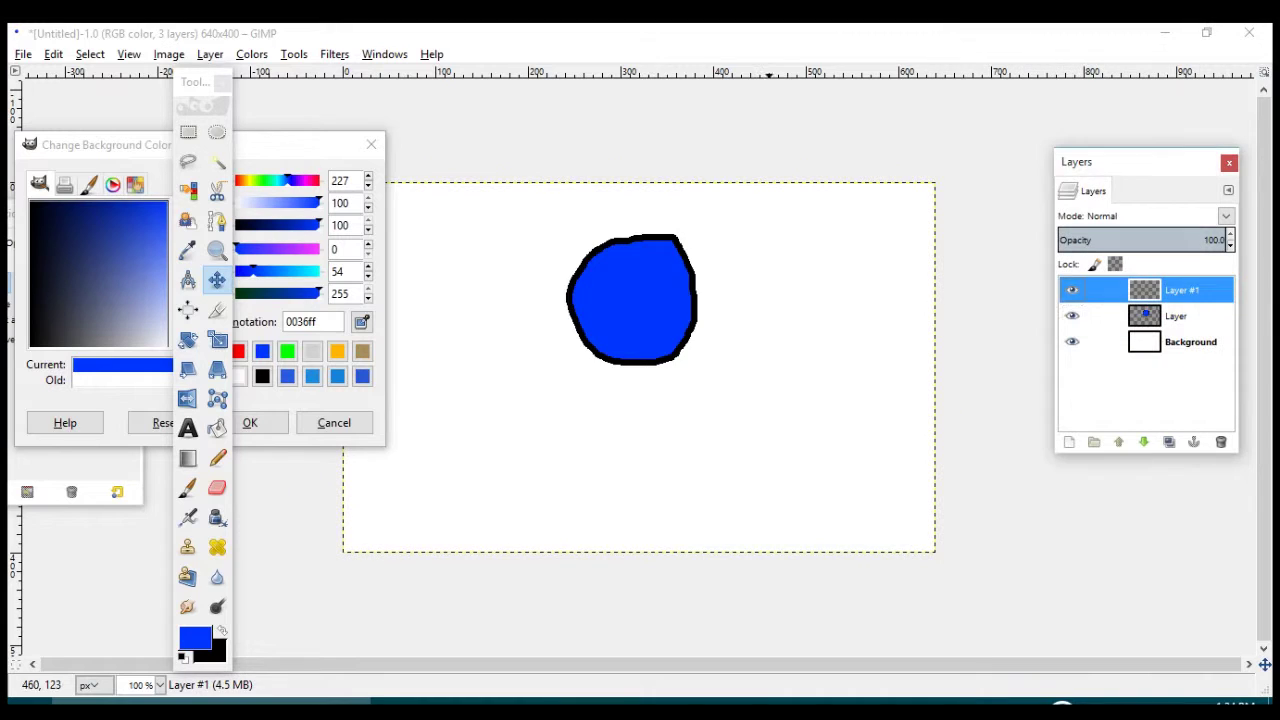
- Move the blue circle about 120 px right and draw an elongated black body outline to its lower left with the Pencil
{"action": "left_click_drag", "start_coordinate": [668, 298], "coordinate": [799, 295]}
{"action": "left_click", "coordinate": [217, 457]}
{"action": "left_click", "coordinate": [221, 631]}
{"action": "mouse_move", "coordinate": [732, 352]}
{"action": "left_mouse_down"}
{"action": "mouse_move", "coordinate": [637, 375]}
{"action": "mouse_move", "coordinate": [580, 372]}
{"action": "mouse_move", "coordinate": [542, 349]}
{"action": "mouse_move", "coordinate": [579, 308]}
{"action": "mouse_move", "coordinate": [651, 301]}
{"action": "mouse_move", "coordinate": [730, 356]}
{"action": "left_mouse_up"}
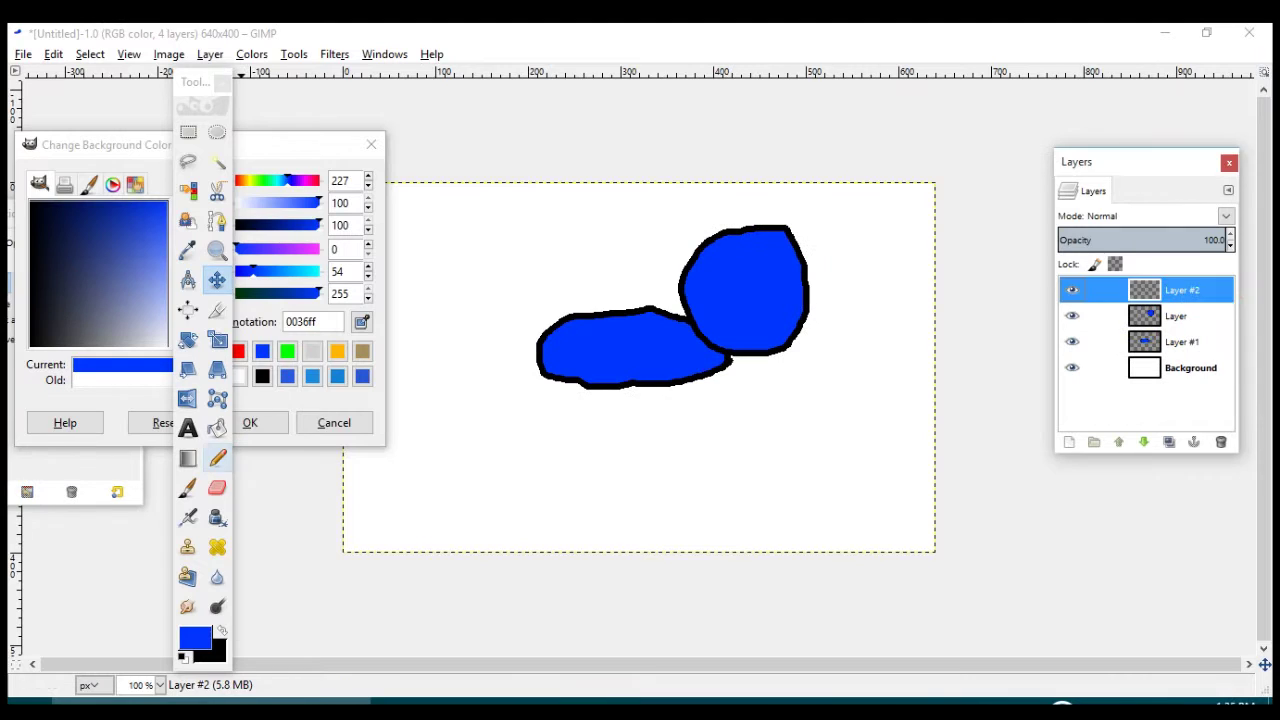
- Draw a tall black oval mask outline over the right part of the blue circle on Layer #2 and fill it white
{"action": "left_click", "coordinate": [217, 457]}
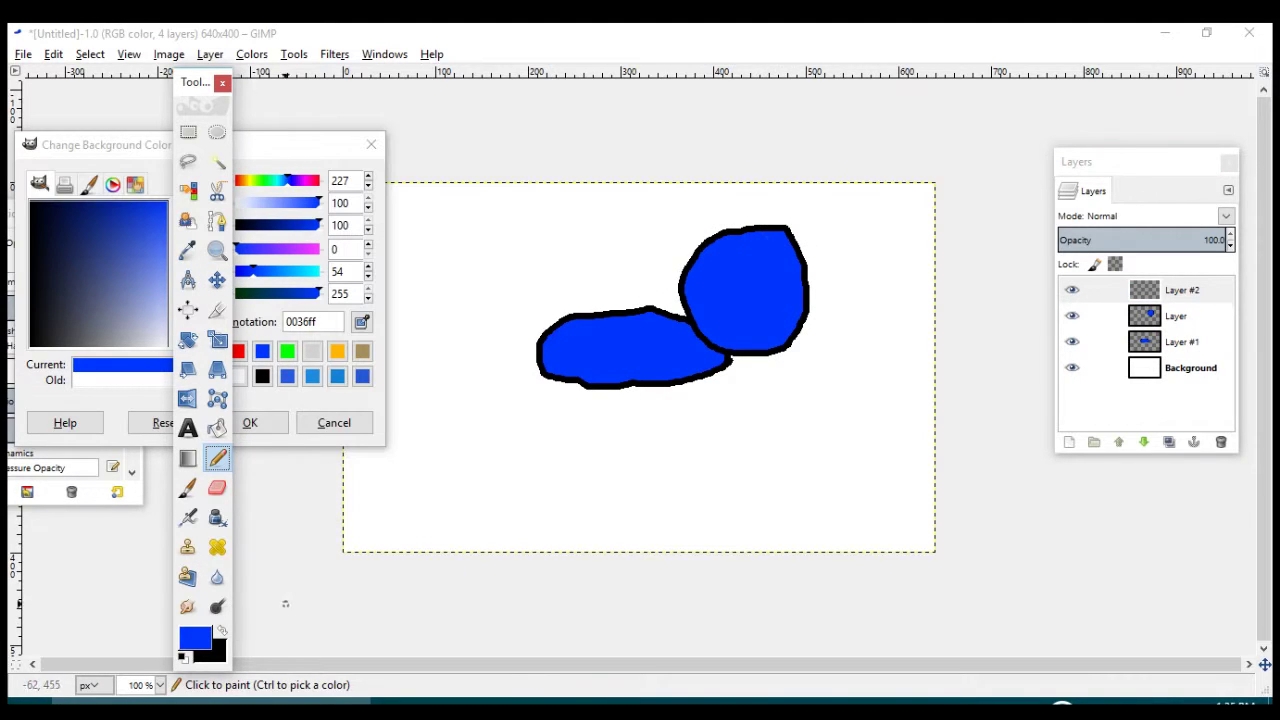
{"action": "left_click", "coordinate": [221, 631]}
{"action": "mouse_move", "coordinate": [740, 226]}
{"action": "left_mouse_down"}
{"action": "mouse_move", "coordinate": [783, 217]}
{"action": "mouse_move", "coordinate": [815, 282]}
{"action": "mouse_move", "coordinate": [819, 333]}
{"action": "mouse_move", "coordinate": [798, 364]}
{"action": "mouse_move", "coordinate": [763, 348]}
{"action": "mouse_move", "coordinate": [744, 226]}
{"action": "left_mouse_up"}
{"action": "left_click", "coordinate": [222, 631]}
{"action": "left_click", "coordinate": [183, 658]}
{"action": "left_click", "coordinate": [222, 631]}
{"action": "left_click", "coordinate": [217, 428]}
{"action": "left_click", "coordinate": [790, 336]}
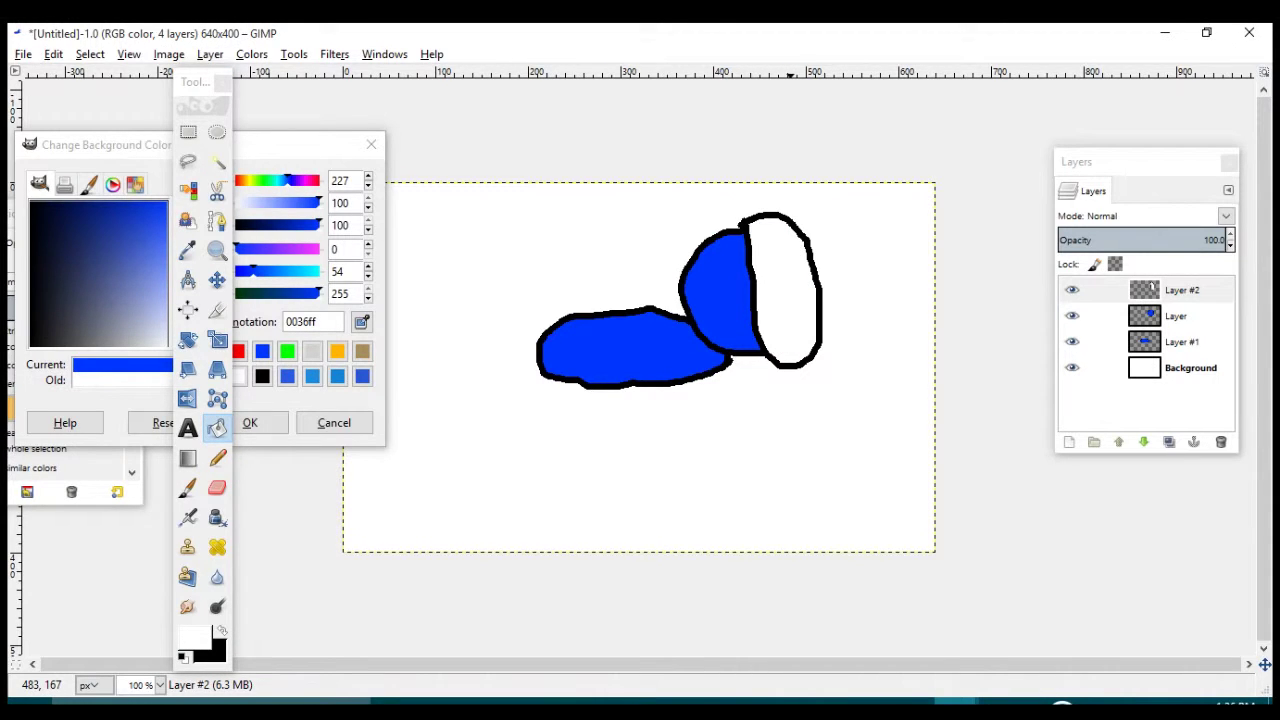
- Draw a black strap line across the blue head from the mask's edge to the head's left edge
{"action": "left_click", "coordinate": [217, 458]}
{"action": "left_click", "coordinate": [222, 631]}
{"action": "left_click_drag", "start_coordinate": [755, 285], "coordinate": [690, 284]}
- Draw two black eye outlines on the white mask, a teardrop near the strap and a partial one at the far edge
{"action": "left_click", "coordinate": [188, 310]}
{"action": "scroll", "coordinate": [677, 300], "scroll_direction": "up", "scroll_amount": 4}
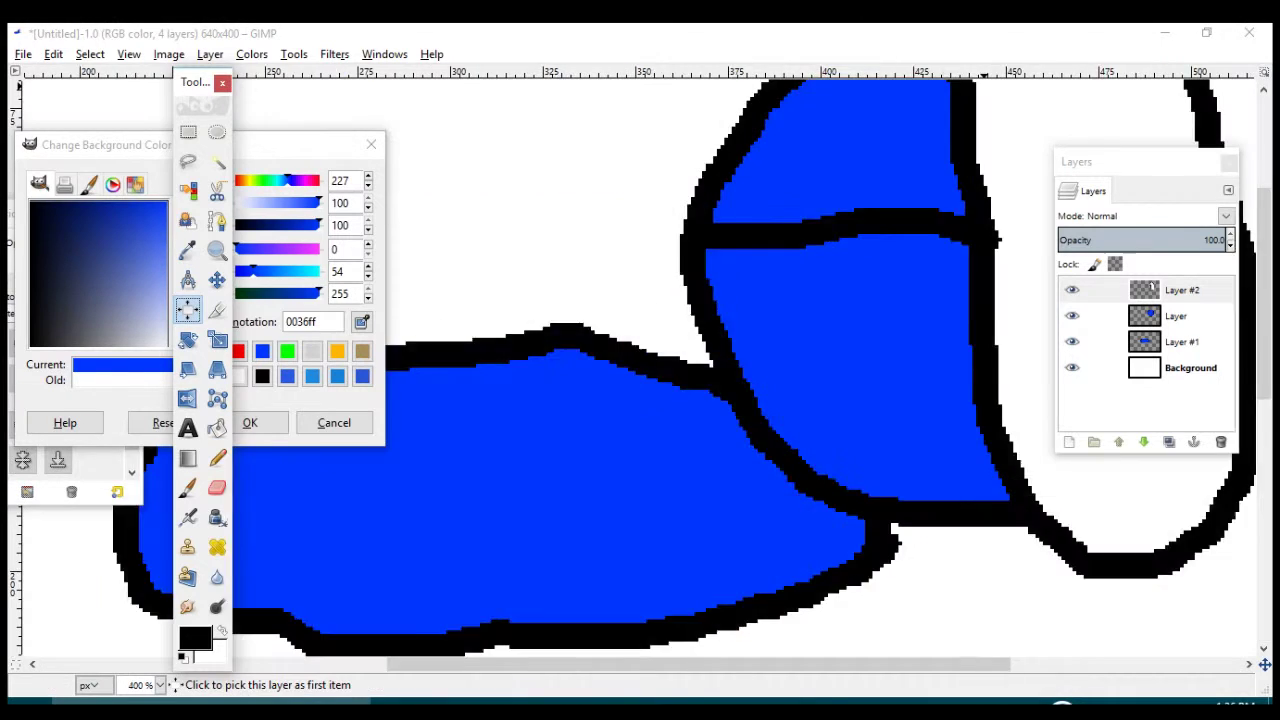
{"action": "scroll", "coordinate": [753, 244], "scroll_direction": "down", "scroll_amount": 1}
{"action": "left_click_drag", "start_coordinate": [1264, 320], "coordinate": [1264, 250]}
{"action": "left_click_drag", "start_coordinate": [850, 664], "coordinate": [940, 664]}
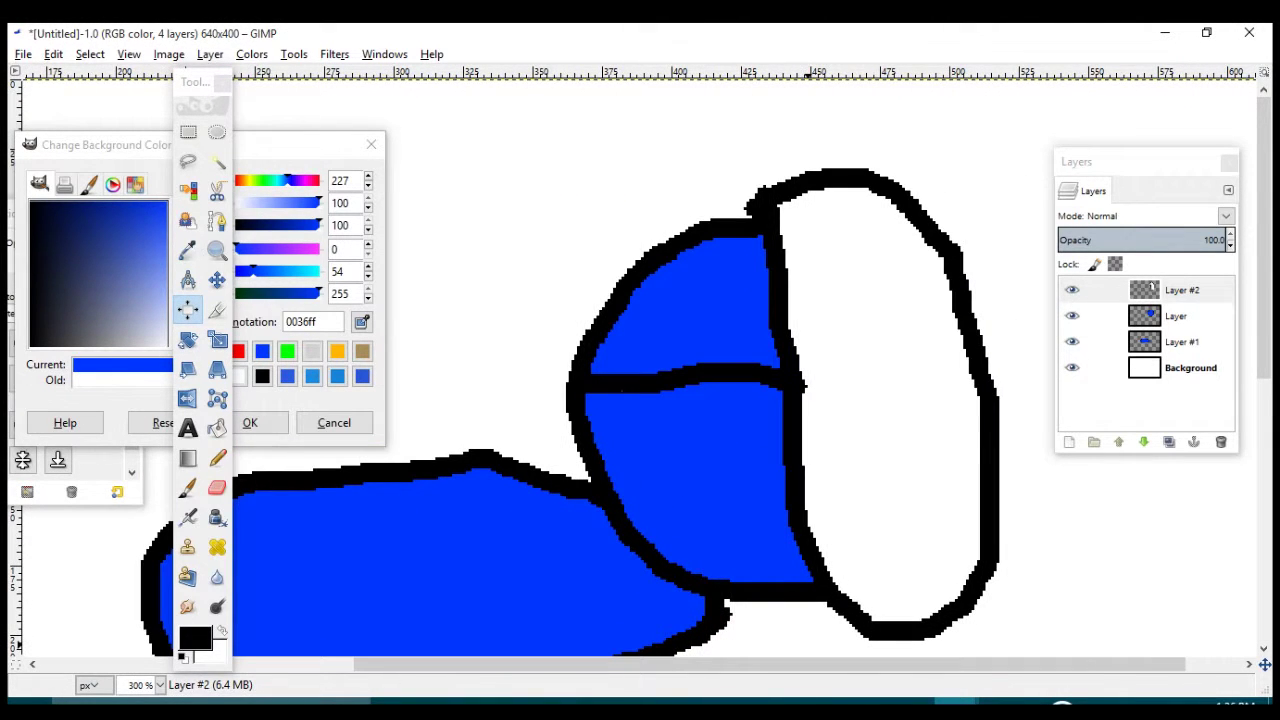
{"action": "left_click", "coordinate": [217, 458]}
{"action": "mouse_move", "coordinate": [812, 256]}
{"action": "left_mouse_down"}
{"action": "mouse_move", "coordinate": [864, 305]}
{"action": "mouse_move", "coordinate": [858, 358]}
{"action": "mouse_move", "coordinate": [822, 342]}
{"action": "mouse_move", "coordinate": [808, 268]}
{"action": "left_mouse_up"}
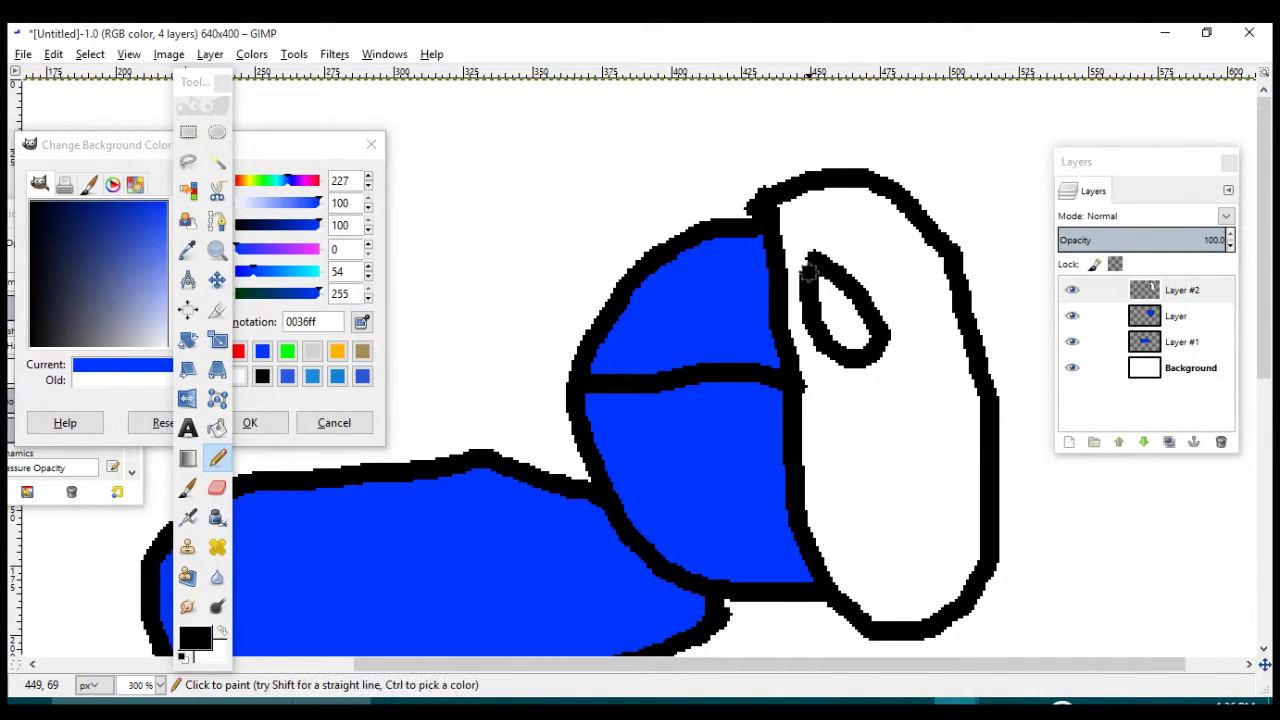
{"action": "left_click_drag", "start_coordinate": [918, 317], "coordinate": [951, 288]}
{"action": "mouse_move", "coordinate": [922, 314]}
{"action": "left_mouse_down"}
{"action": "mouse_move", "coordinate": [947, 290]}
{"action": "mouse_move", "coordinate": [959, 343]}
{"action": "left_mouse_up"}
- Undo the first mouth stroke and draw a thick black curved line on the mask's lower left below the teardrop eye
{"action": "left_click_drag", "start_coordinate": [898, 542], "coordinate": [920, 477]}
{"action": "key", "text": "ctrl+z"}
{"action": "mouse_move", "coordinate": [872, 565]}
{"action": "left_mouse_down"}
{"action": "mouse_move", "coordinate": [868, 488]}
{"action": "mouse_move", "coordinate": [820, 460]}
{"action": "left_mouse_up"}
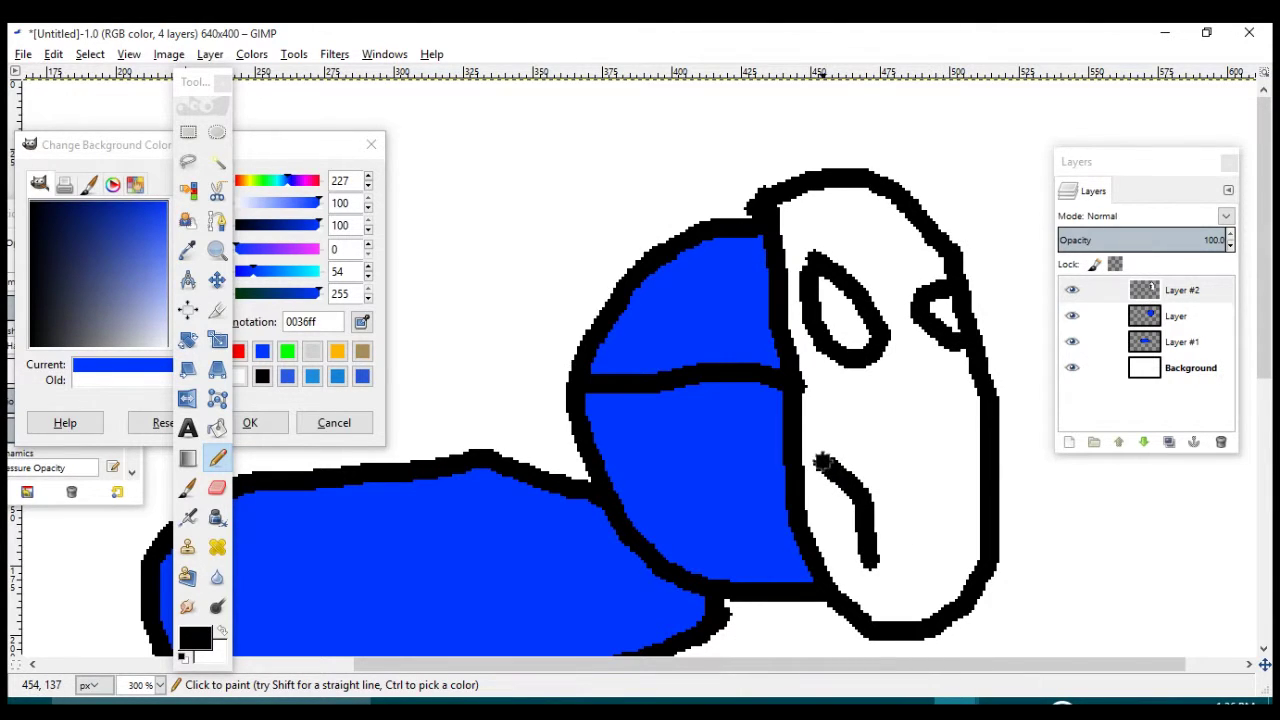
- Draw three small slanted bars between the eye and mouth line with the Pencil at size 1 and fill them with blue 0036ff
{"action": "left_click", "coordinate": [94, 493]}
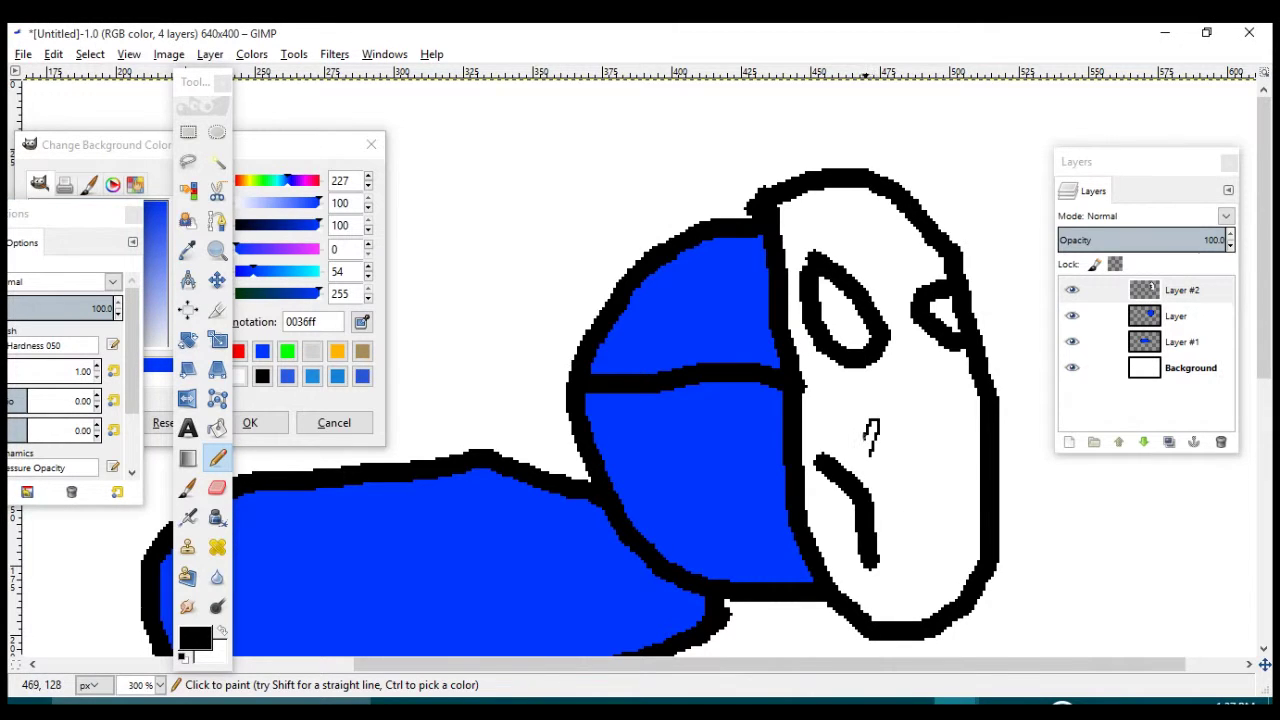
{"action": "mouse_move", "coordinate": [869, 410]}
{"action": "left_mouse_down"}
{"action": "mouse_move", "coordinate": [880, 450]}
{"action": "mouse_move", "coordinate": [858, 404]}
{"action": "mouse_move", "coordinate": [846, 440]}
{"action": "mouse_move", "coordinate": [834, 394]}
{"action": "mouse_move", "coordinate": [836, 436]}
{"action": "left_mouse_up"}
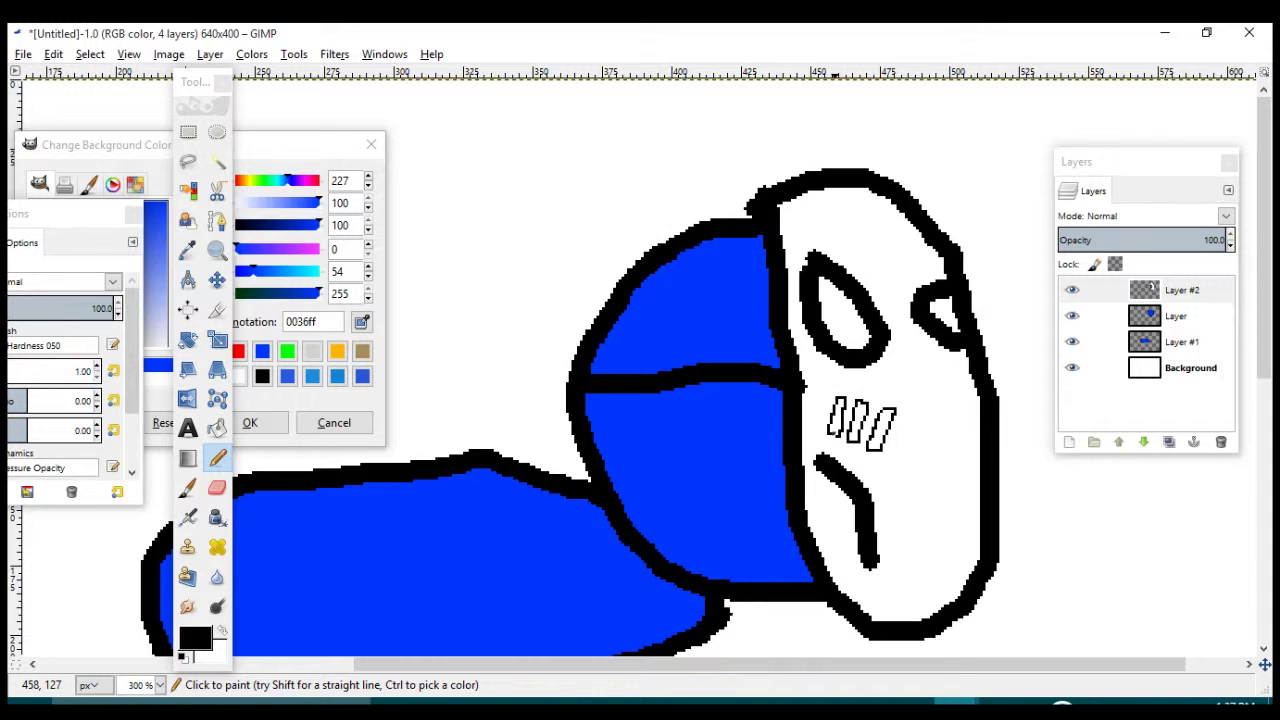
{"action": "left_click", "coordinate": [195, 638]}
{"action": "left_click", "coordinate": [262, 351]}
{"action": "left_click_drag", "start_coordinate": [250, 145], "coordinate": [612, 82]}
{"action": "left_click", "coordinate": [217, 428]}
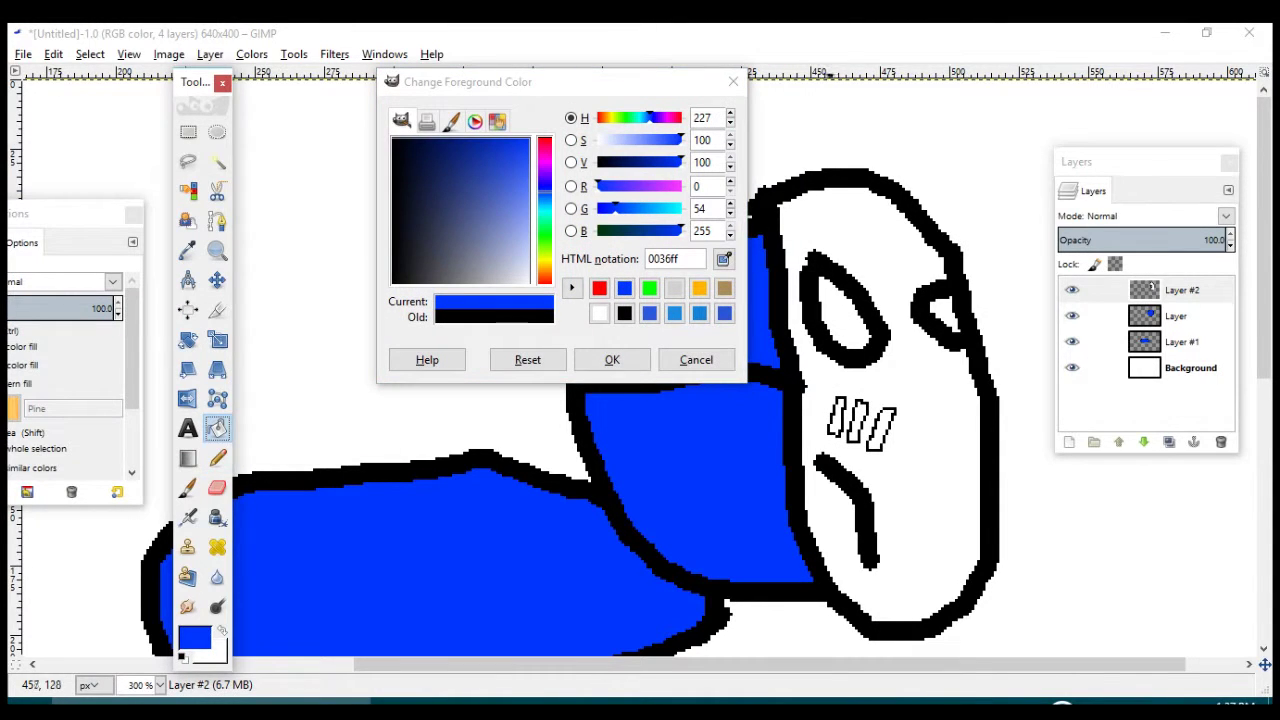
{"action": "left_click", "coordinate": [834, 420]}
{"action": "left_click", "coordinate": [857, 422]}
{"action": "left_click", "coordinate": [880, 428]}
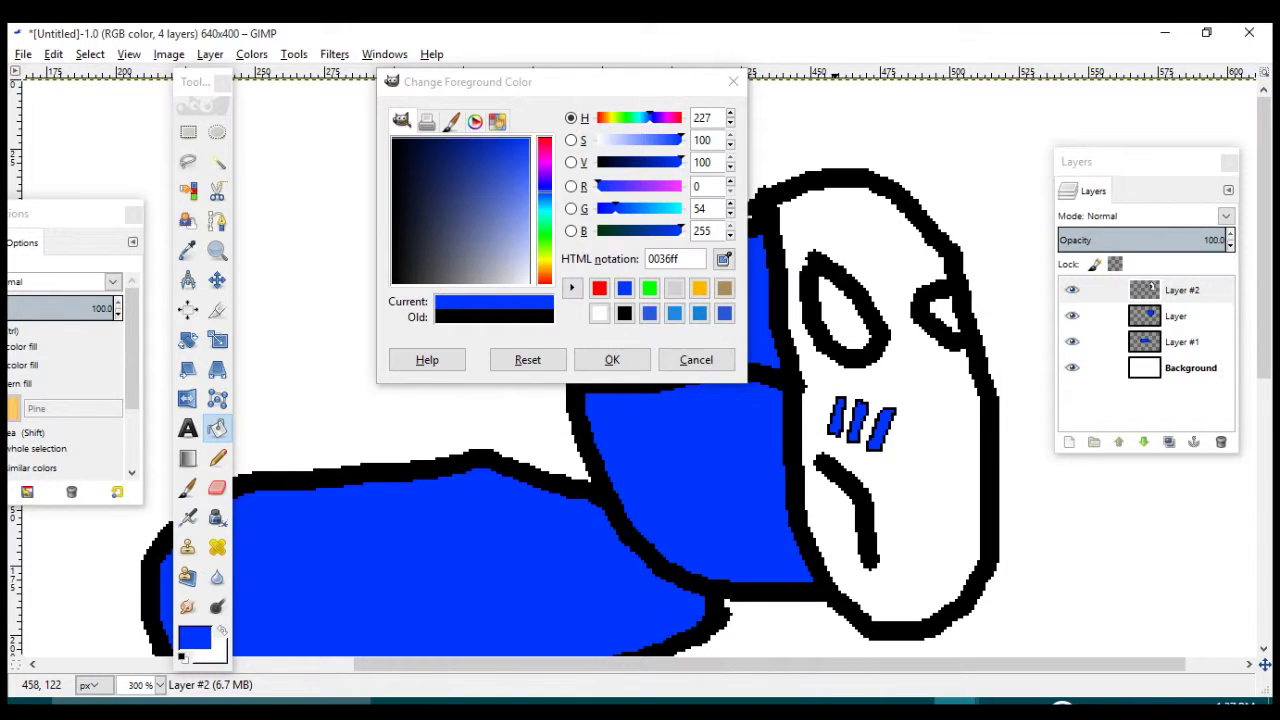
- Draw a thin black curved marking on the mask's lower right, opposite the thick mouth line, with the Pencil
{"action": "left_click", "coordinate": [217, 458]}
{"action": "left_click", "coordinate": [183, 657]}
{"action": "mouse_move", "coordinate": [926, 565]}
{"action": "left_mouse_down"}
{"action": "mouse_move", "coordinate": [945, 475]}
{"action": "mouse_move", "coordinate": [973, 463]}
{"action": "mouse_move", "coordinate": [978, 487]}
{"action": "mouse_move", "coordinate": [955, 477]}
{"action": "mouse_move", "coordinate": [945, 495]}
{"action": "mouse_move", "coordinate": [951, 466]}
{"action": "mouse_move", "coordinate": [931, 552]}
{"action": "mouse_move", "coordinate": [981, 478]}
{"action": "left_mouse_up"}
{"action": "key", "text": "ctrl+z"}
- Fill both eye shapes on the mask with blue 0036ff, close the color dialog and switch to the Move tool
{"action": "left_click", "coordinate": [217, 428]}
{"action": "left_click", "coordinate": [195, 637]}
{"action": "left_click", "coordinate": [625, 288]}
{"action": "left_click", "coordinate": [835, 305]}
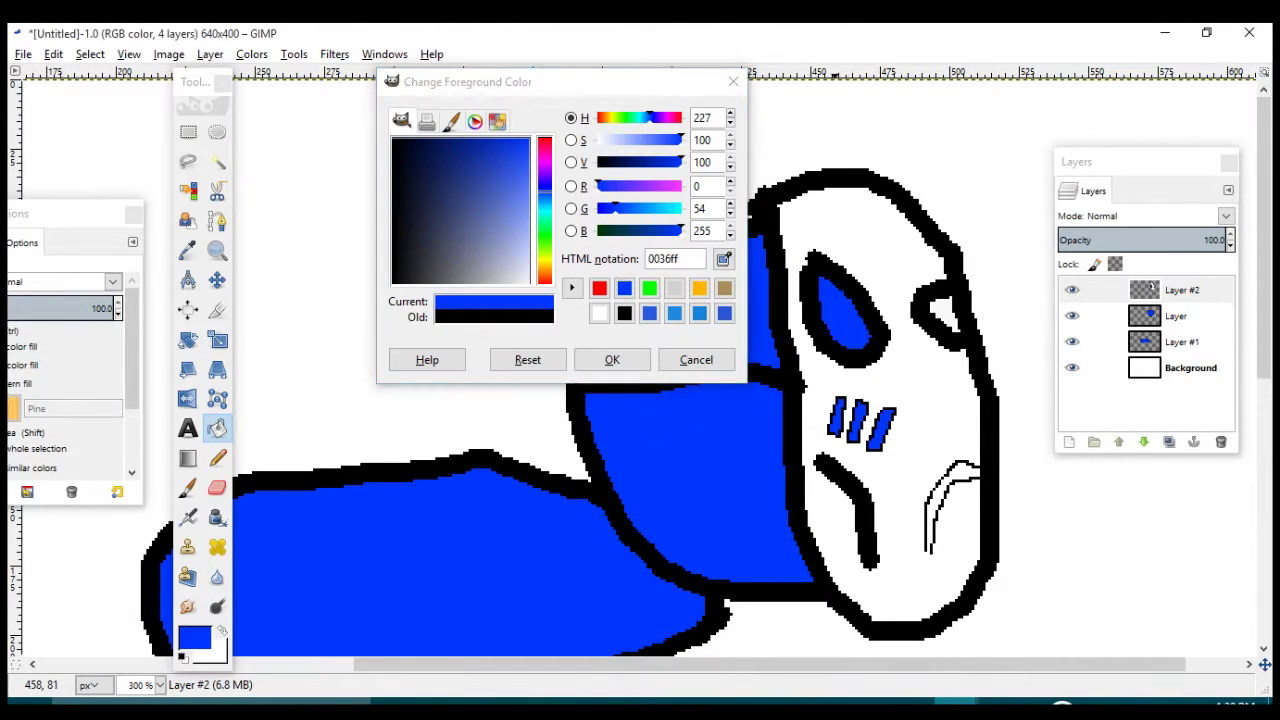
{"action": "left_click", "coordinate": [946, 314]}
{"action": "left_click", "coordinate": [734, 82]}
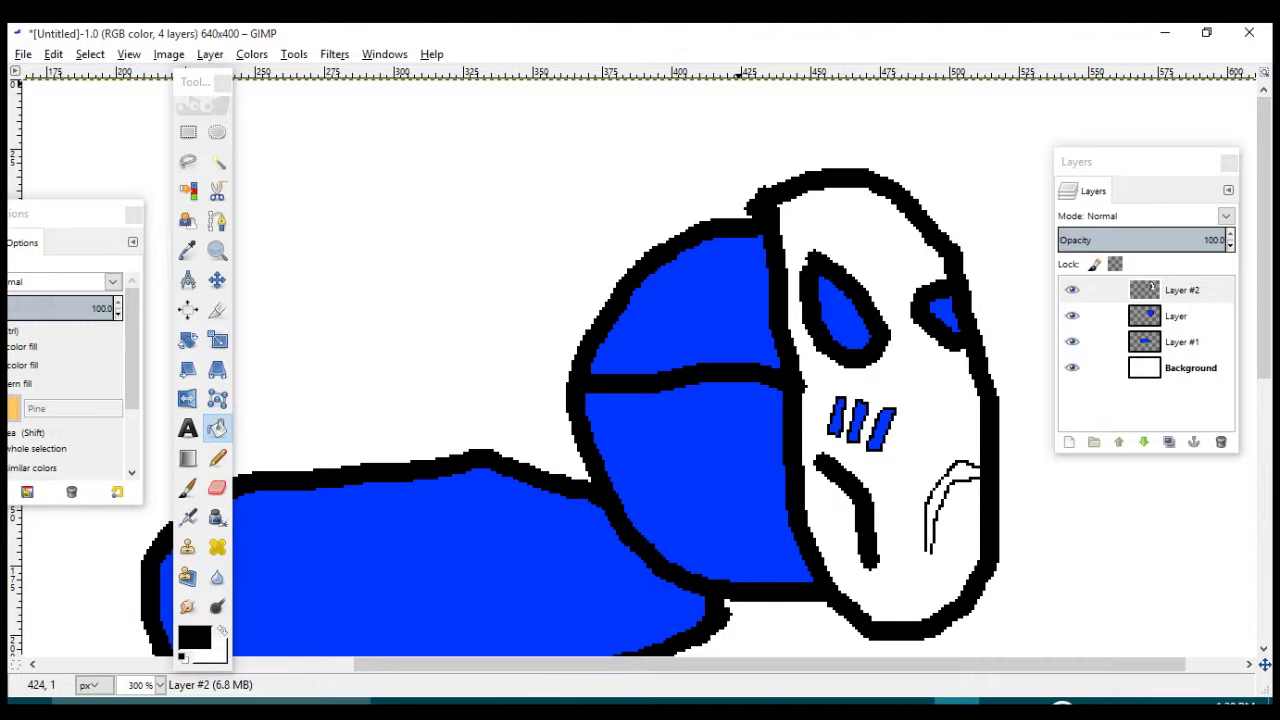
{"action": "left_click", "coordinate": [217, 280]}
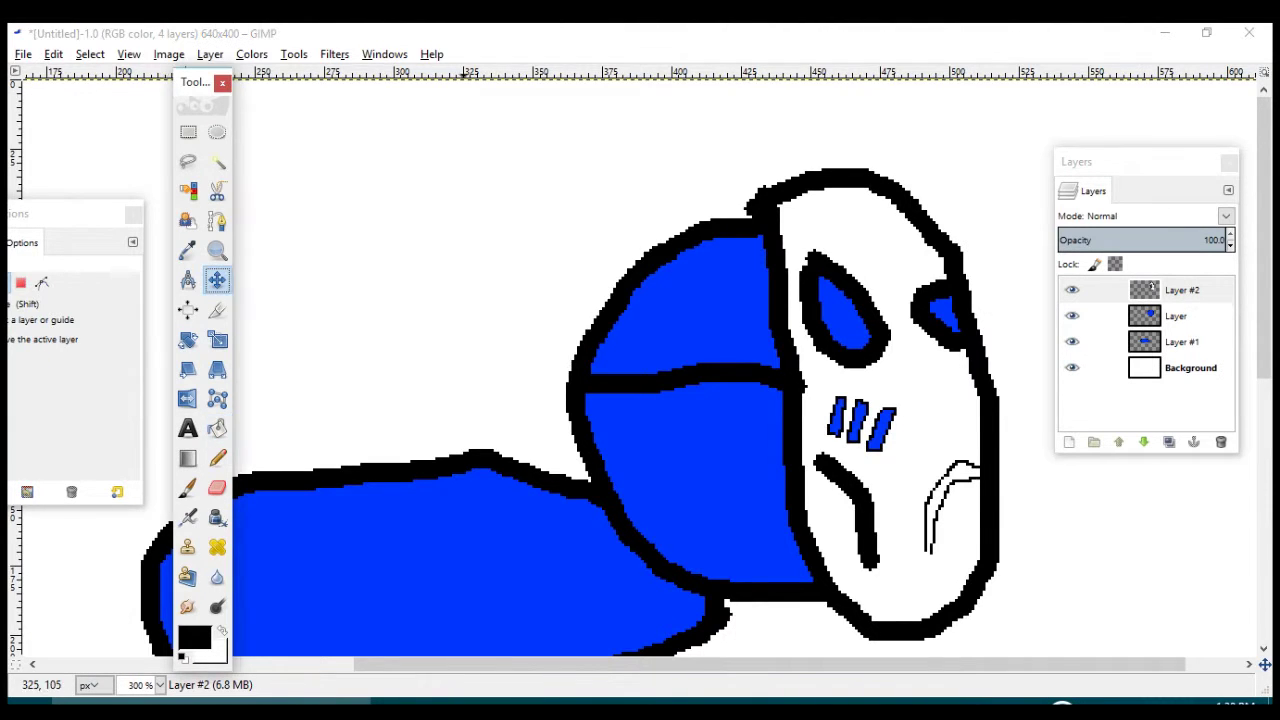
- Nudge the mask layer slightly downward on the head with the Move tool
{"action": "key", "text": "minus"}
{"action": "key", "text": "minus"}
{"action": "left_click", "coordinate": [217, 458]}
{"action": "left_click", "coordinate": [217, 280]}
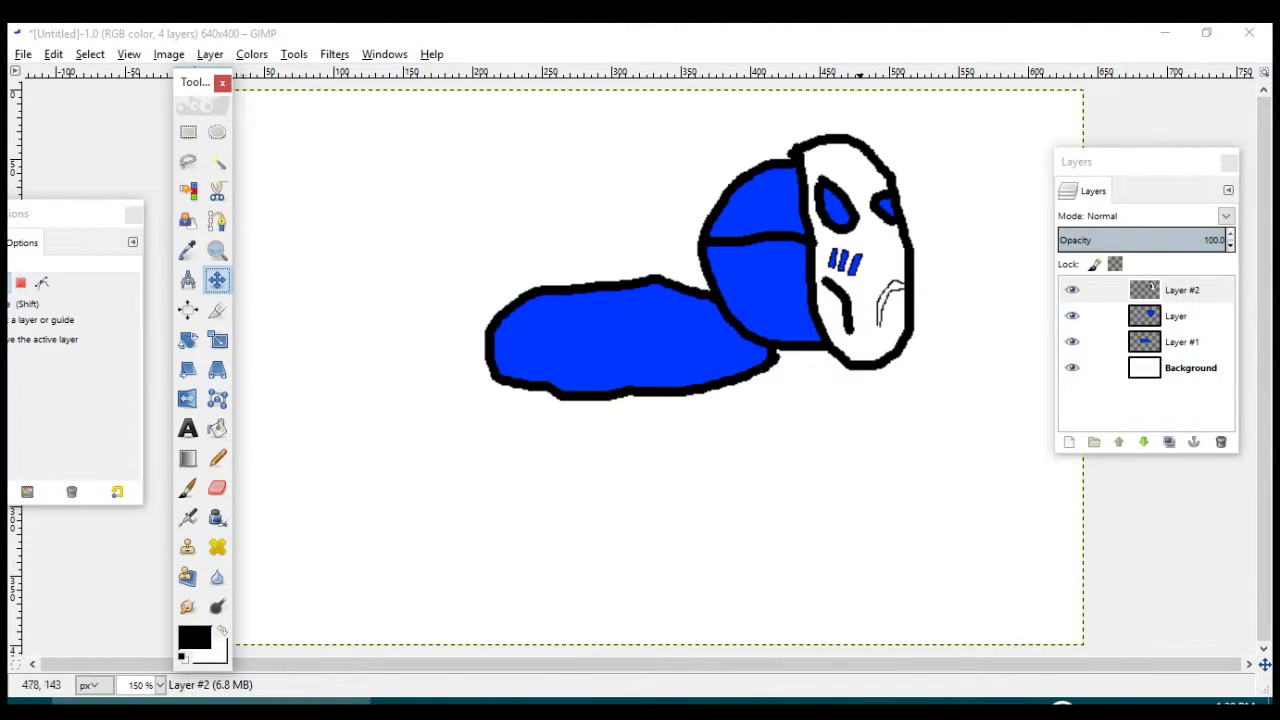
{"action": "left_click_drag", "start_coordinate": [859, 279], "coordinate": [860, 282]}
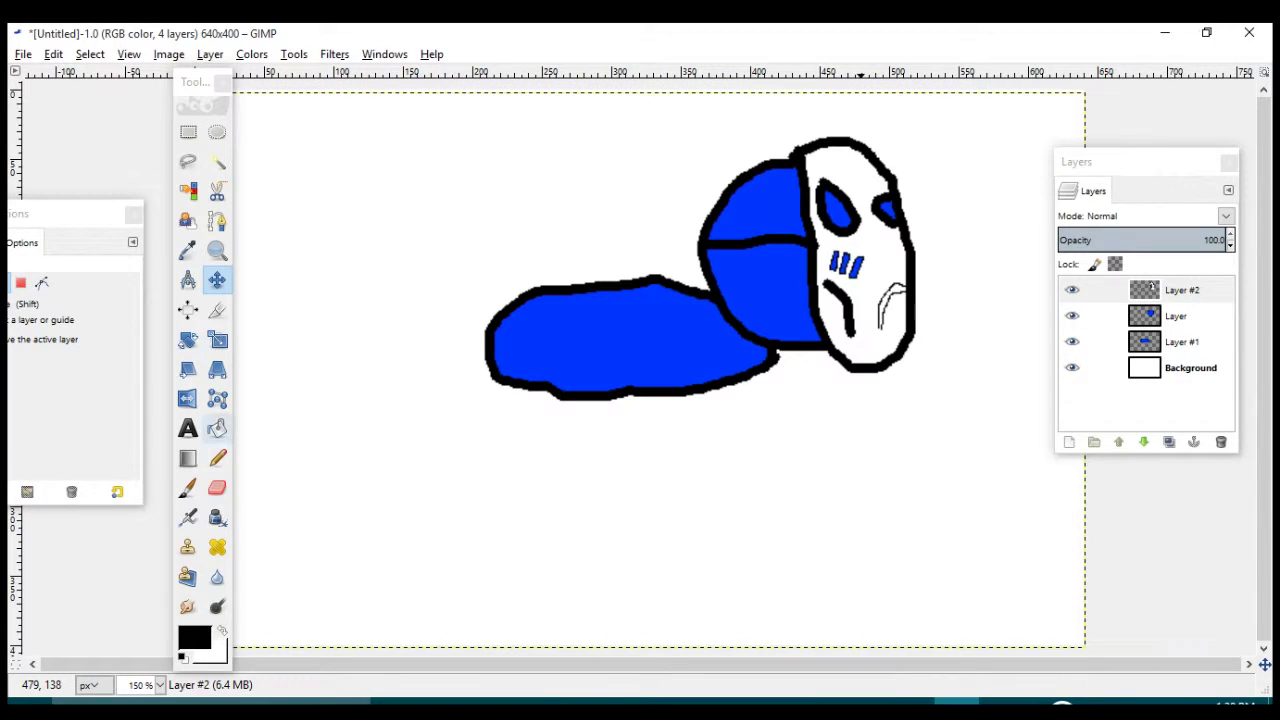
{"action": "left_click", "coordinate": [217, 280]}
- Add a new transparent layer and draw a black slanted neck band outline between head and body with the Pencil at size 6
{"action": "right_click", "coordinate": [364, 361]}
{"action": "right_click", "coordinate": [1165, 408]}
{"action": "left_click", "coordinate": [1084, 58]}
{"action": "left_click", "coordinate": [1066, 316]}
{"action": "key", "text": "n"}
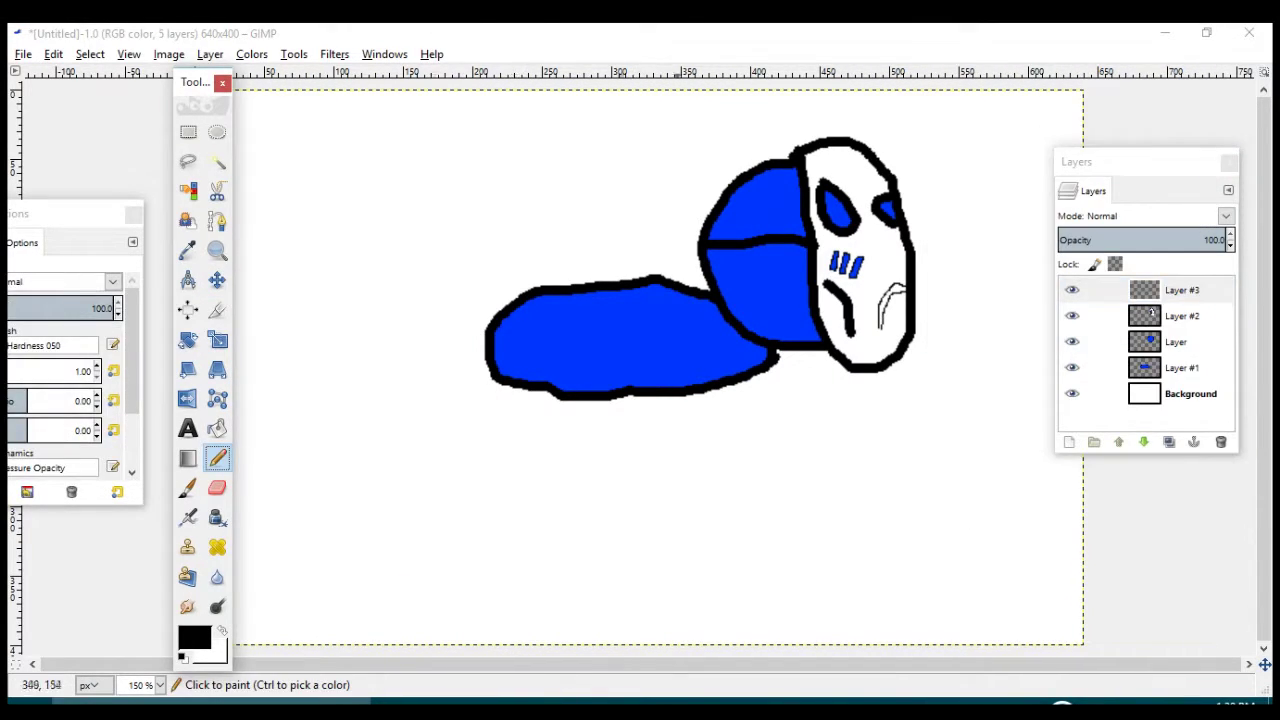
{"action": "mouse_move", "coordinate": [687, 291]}
{"action": "left_mouse_down"}
{"action": "mouse_move", "coordinate": [754, 364]}
{"action": "mouse_move", "coordinate": [789, 357]}
{"action": "mouse_move", "coordinate": [715, 279]}
{"action": "mouse_move", "coordinate": [686, 289]}
{"action": "left_mouse_up"}
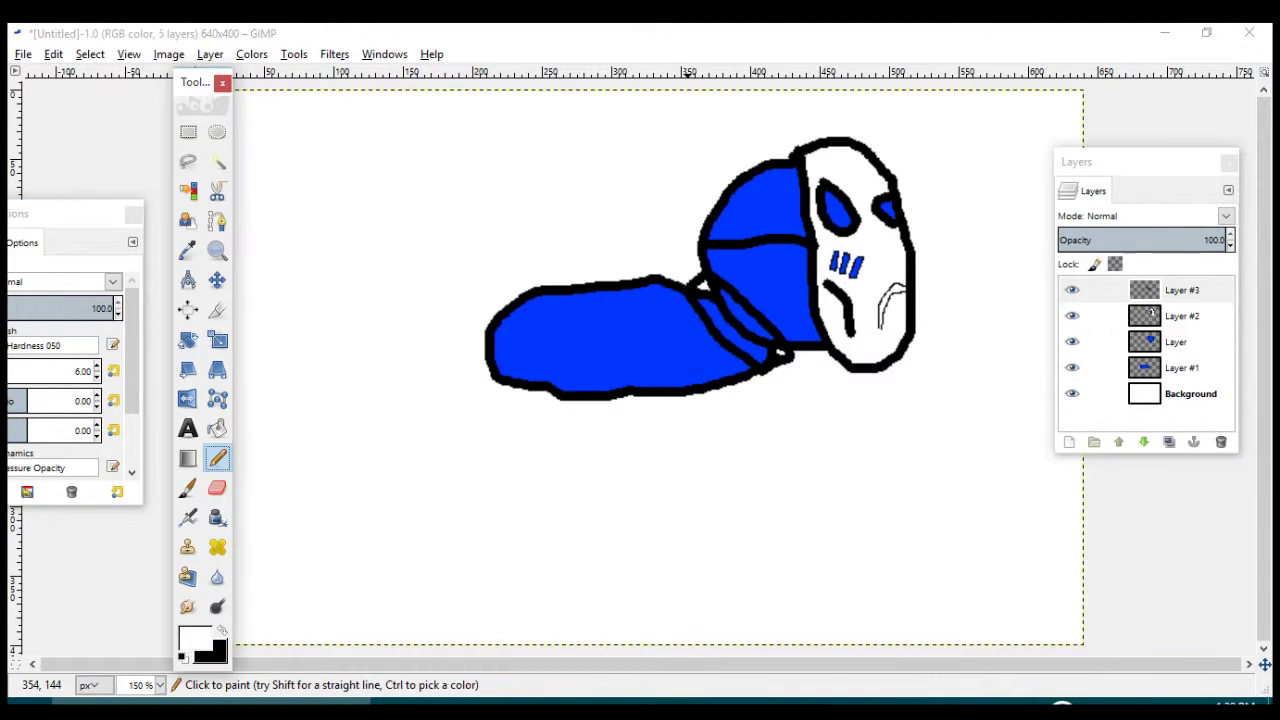
- Fill the neck band between head and body with red and close the color dialog
{"action": "left_click", "coordinate": [194, 637]}
{"action": "left_click", "coordinate": [599, 288]}
{"action": "left_click", "coordinate": [217, 428]}
{"action": "left_click", "coordinate": [760, 333]}
{"action": "mouse_move", "coordinate": [600, 82]}
{"action": "left_mouse_down"}
{"action": "mouse_move", "coordinate": [332, 28]}
{"action": "mouse_move", "coordinate": [405, 47]}
{"action": "left_mouse_up"}
{"action": "left_click", "coordinate": [538, 47]}
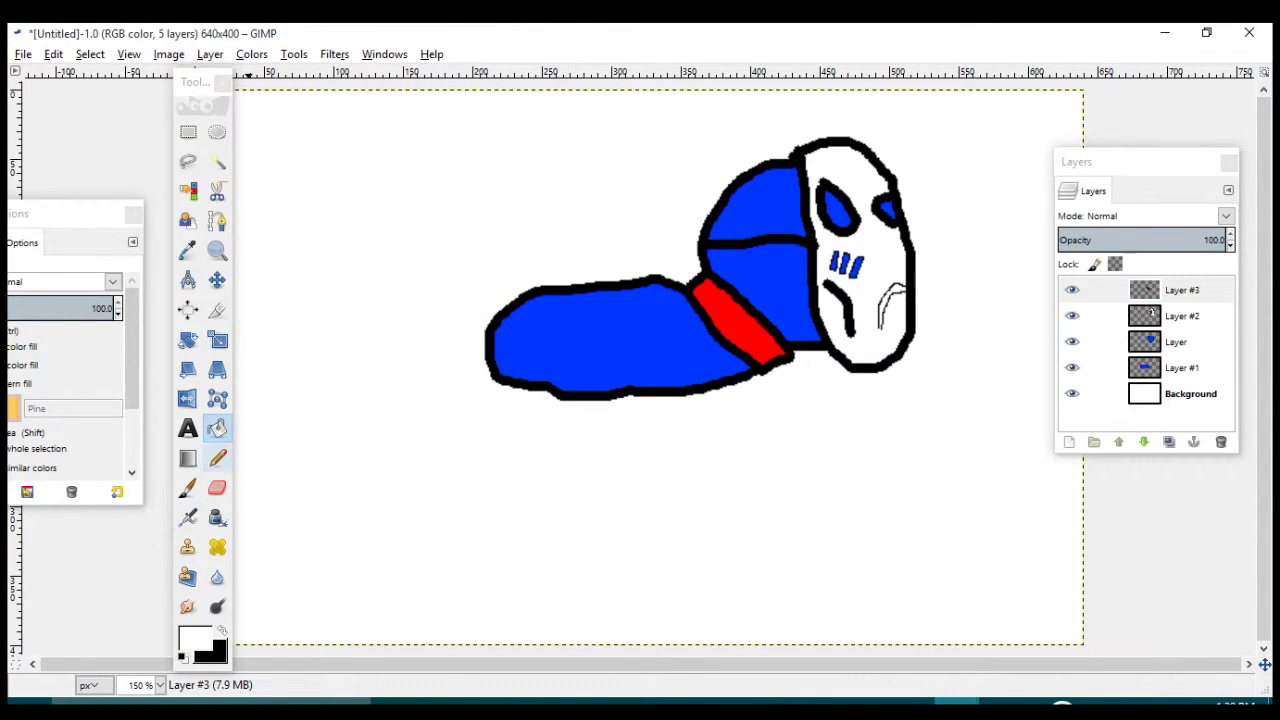
- Add a new layer and draw a black curved arm outline on the body with the Pencil, undoing the stray stroke
{"action": "left_click", "coordinate": [217, 458]}
{"action": "left_click", "coordinate": [222, 631]}
{"action": "right_click", "coordinate": [1147, 291]}
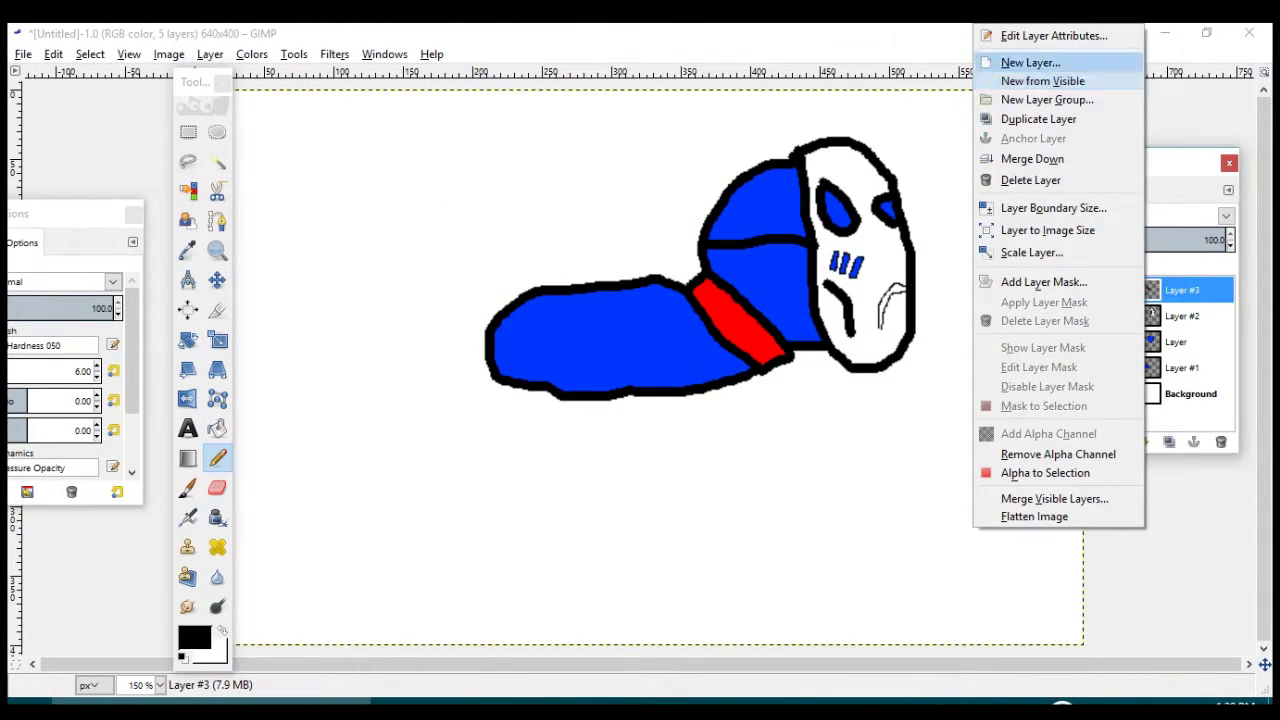
{"action": "left_click", "coordinate": [1030, 62]}
{"action": "left_click", "coordinate": [1043, 318]}
{"action": "mouse_move", "coordinate": [645, 323]}
{"action": "left_mouse_down"}
{"action": "mouse_move", "coordinate": [579, 315]}
{"action": "mouse_move", "coordinate": [541, 332]}
{"action": "mouse_move", "coordinate": [573, 365]}
{"action": "mouse_move", "coordinate": [639, 337]}
{"action": "mouse_move", "coordinate": [642, 323]}
{"action": "mouse_move", "coordinate": [595, 348]}
{"action": "mouse_move", "coordinate": [550, 343]}
{"action": "mouse_move", "coordinate": [607, 307]}
{"action": "mouse_move", "coordinate": [646, 308]}
{"action": "mouse_move", "coordinate": [668, 338]}
{"action": "left_mouse_up"}
{"action": "key", "text": "ctrl+z"}
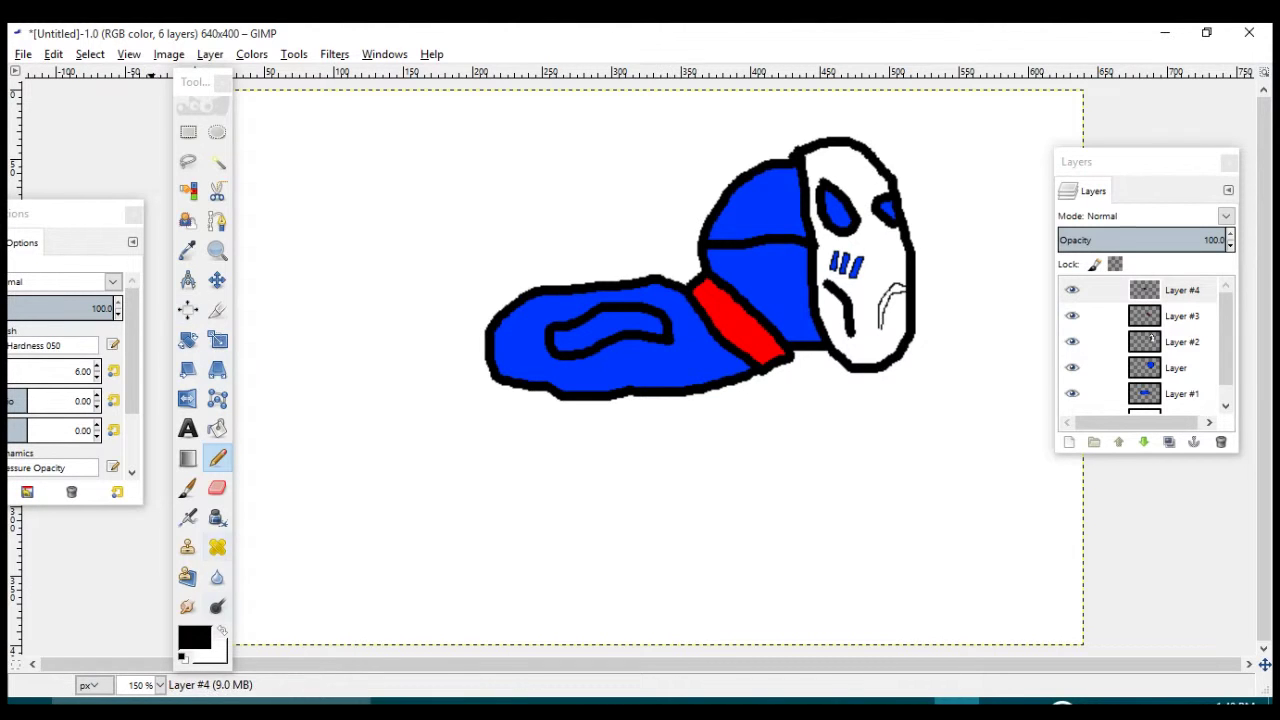
- Fill the arm shape on the body with blue 0036ff
{"action": "left_click", "coordinate": [195, 637]}
{"action": "left_click", "coordinate": [430, 253]}
{"action": "left_click", "coordinate": [217, 428]}
- Add another transparent layer and draw a rounded black leg outline overlapping the body's rear end with the Pencil
{"action": "right_click", "coordinate": [1145, 290]}
{"action": "left_click", "coordinate": [1030, 63]}
{"action": "left_click", "coordinate": [1049, 317]}
{"action": "left_click", "coordinate": [217, 458]}
{"action": "left_click", "coordinate": [183, 658]}
{"action": "left_click_drag", "start_coordinate": [390, 50], "coordinate": [261, 26]}
{"action": "mouse_move", "coordinate": [522, 329]}
{"action": "left_mouse_down"}
{"action": "mouse_move", "coordinate": [455, 301]}
{"action": "mouse_move", "coordinate": [392, 361]}
{"action": "mouse_move", "coordinate": [487, 371]}
{"action": "mouse_move", "coordinate": [520, 328]}
{"action": "left_mouse_up"}
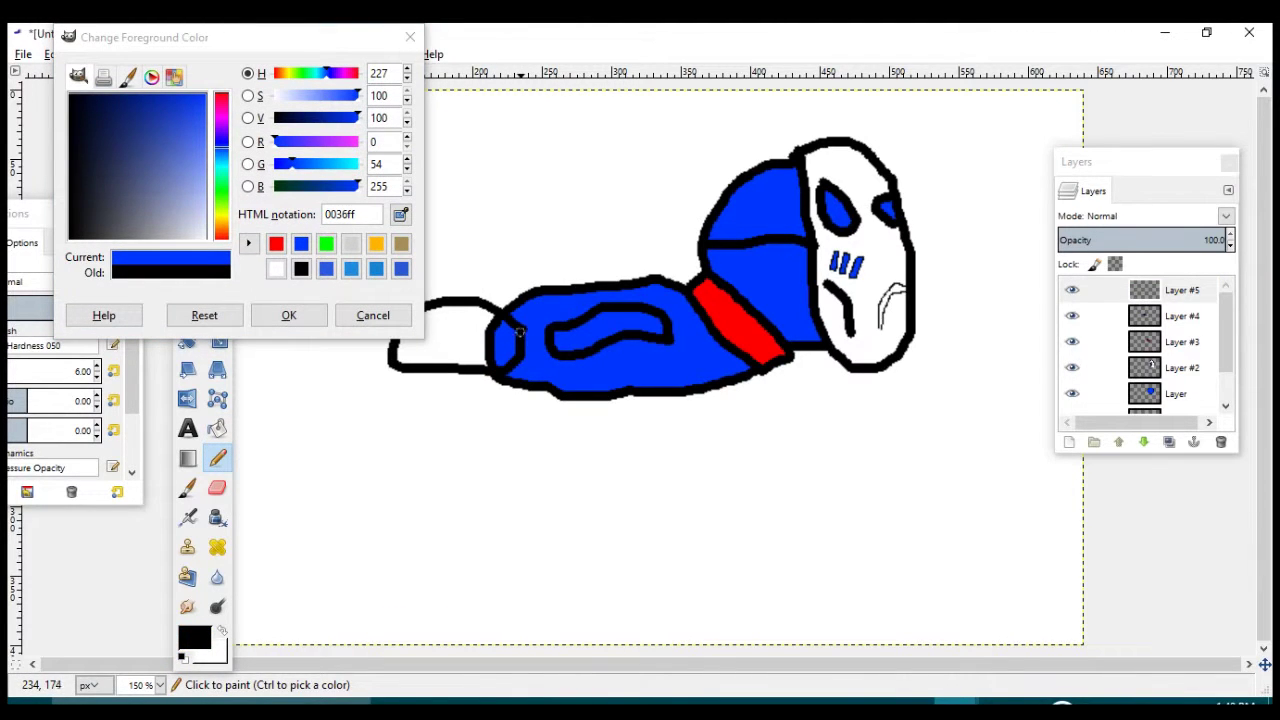
- Set the foreground color to blue 0036ff and fill the leg shape with it
{"action": "key", "text": "x"}
{"action": "left_click_drag", "start_coordinate": [320, 37], "coordinate": [277, 37]}
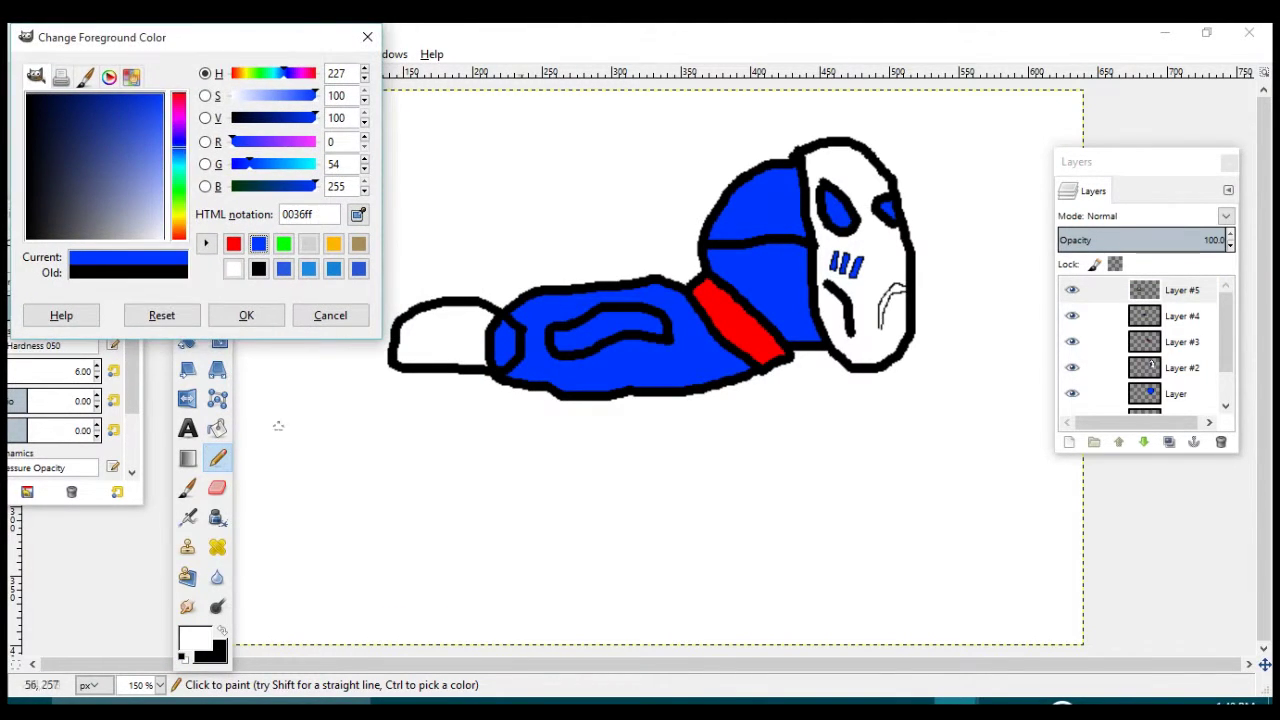
{"action": "left_click", "coordinate": [222, 631]}
{"action": "left_click", "coordinate": [194, 638]}
{"action": "left_click", "coordinate": [259, 244]}
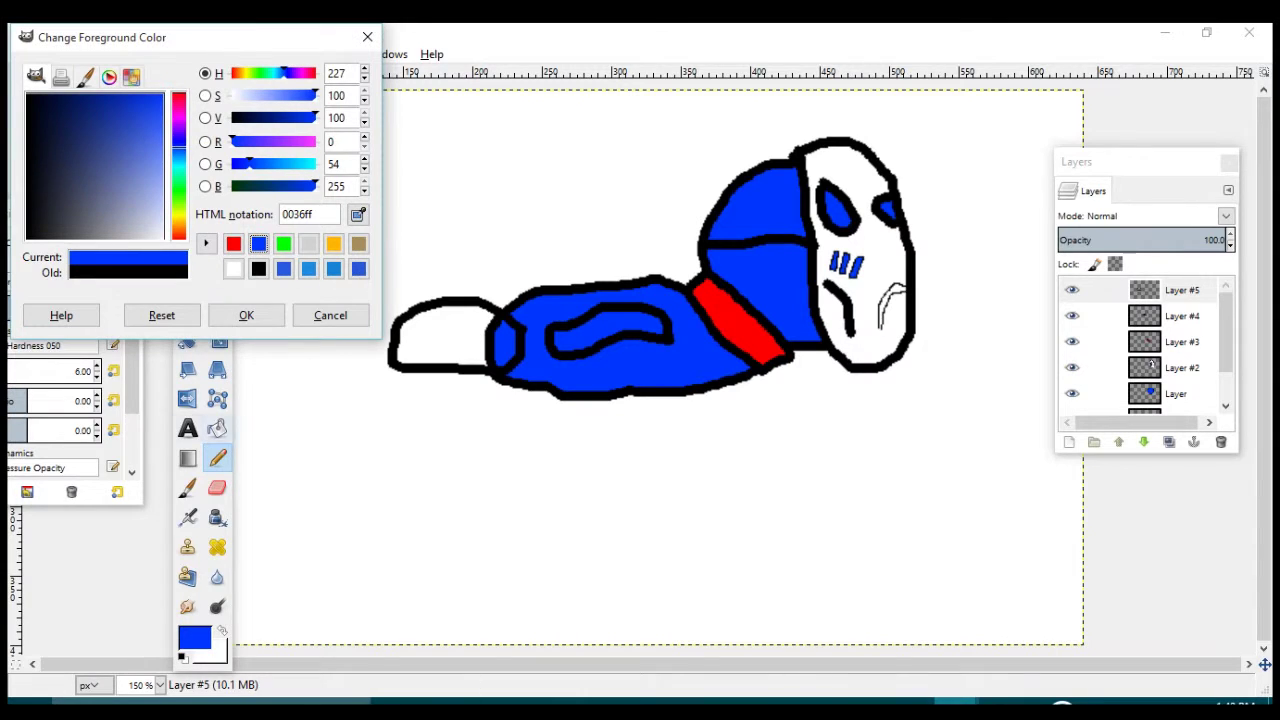
{"action": "left_click", "coordinate": [217, 428]}
{"action": "left_click", "coordinate": [455, 350]}
- Paint over the outline where the leg joins the body in blue, and check the join by toggling the body layer's visibility
{"action": "left_click", "coordinate": [217, 458]}
{"action": "left_click_drag", "start_coordinate": [516, 350], "coordinate": [525, 340]}
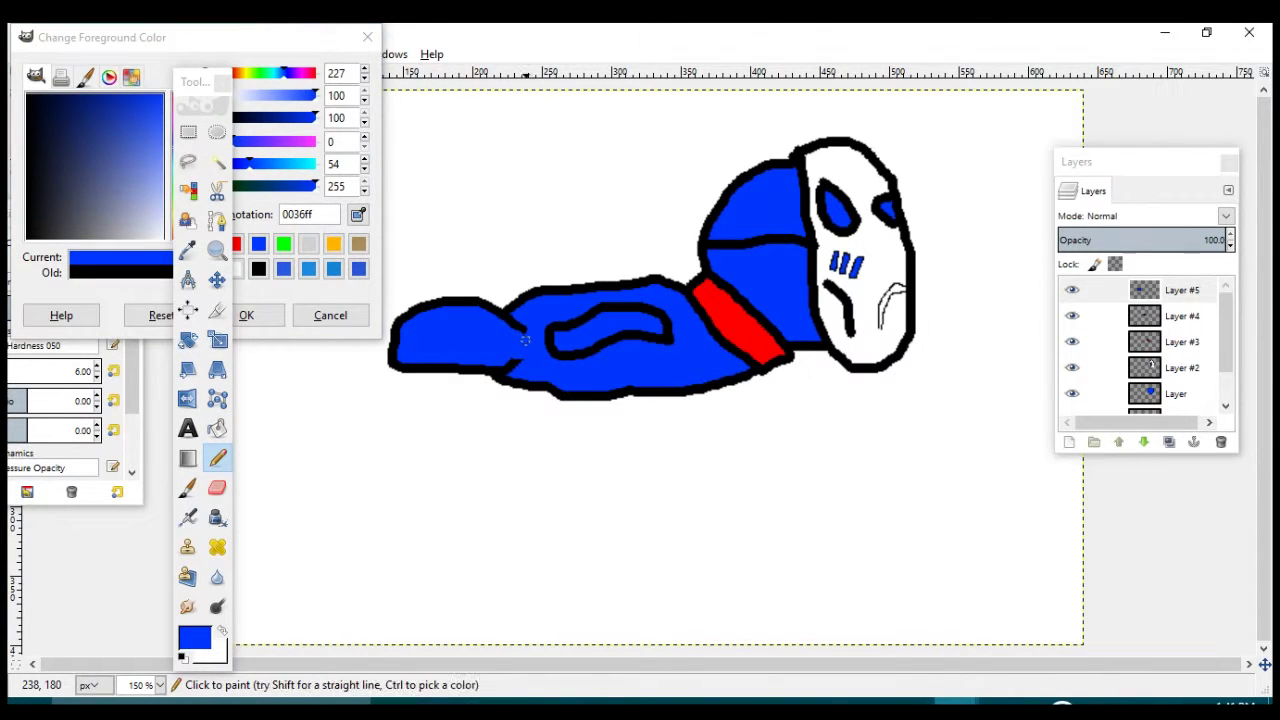
{"action": "scroll", "coordinate": [1150, 350], "scroll_direction": "down", "scroll_amount": 1}
{"action": "left_click", "coordinate": [1072, 375]}
{"action": "left_click", "coordinate": [1072, 375]}
{"action": "scroll", "coordinate": [1145, 345], "scroll_direction": "up", "scroll_amount": 1}
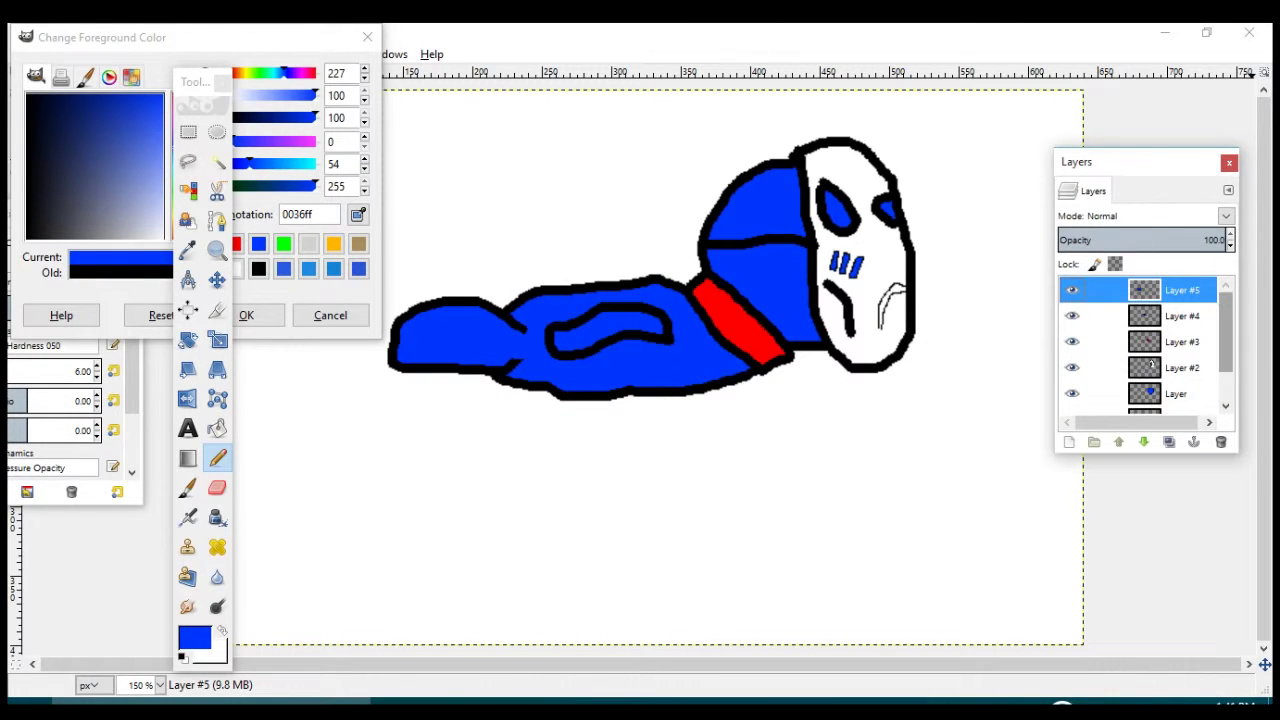
- Select Layer #4 and paint blue over the arm outline's end nearest the neck band to open it
{"action": "double_click", "coordinate": [1145, 316]}
{"action": "left_click_drag", "start_coordinate": [676, 329], "coordinate": [657, 320]}
{"action": "left_click", "coordinate": [1130, 388]}
- Hide and show the body layer, Layer #1, repeatedly to examine how the parts overlap
{"action": "scroll", "coordinate": [1140, 375], "scroll_direction": "down", "scroll_amount": 1}
{"action": "left_click", "coordinate": [1072, 375]}
{"action": "left_click", "coordinate": [1072, 375]}
{"action": "left_click", "coordinate": [1072, 375]}
{"action": "left_click", "coordinate": [1072, 375]}
{"action": "left_click", "coordinate": [1072, 375]}
{"action": "left_click", "coordinate": [1072, 375]}
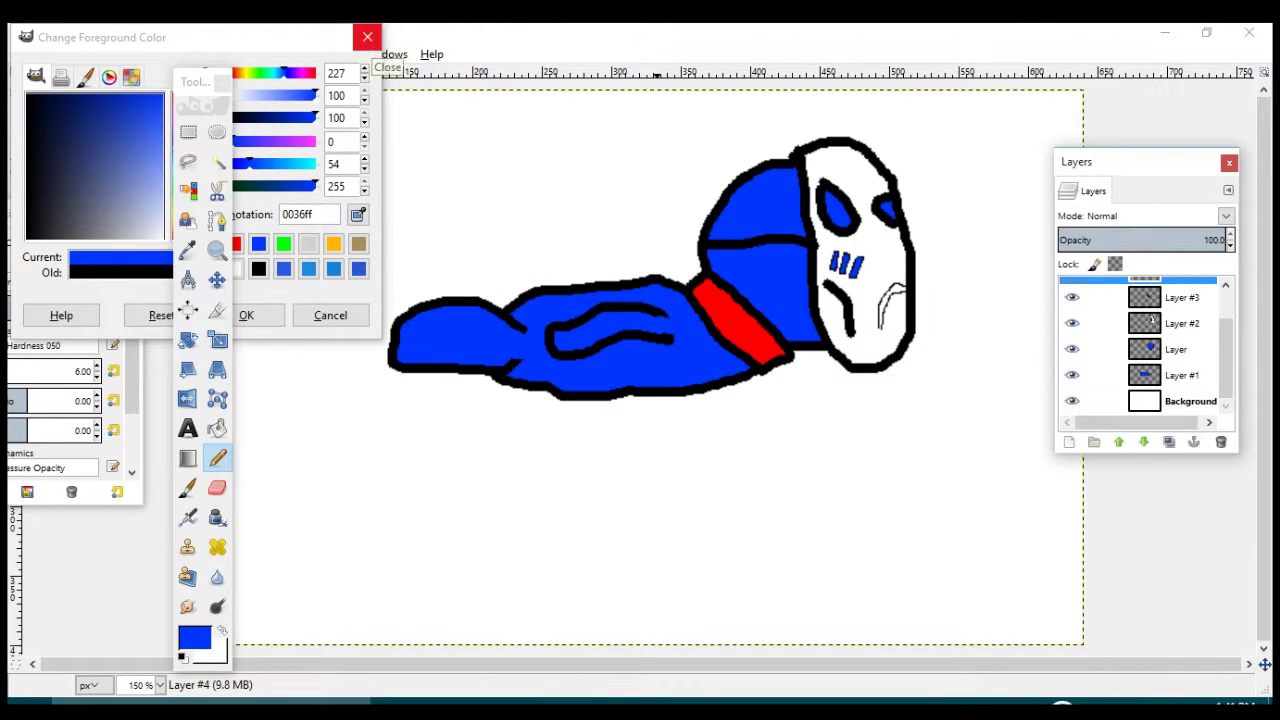
- Add a new transparent layer and draw a black hand outline with inner dividing lines on the body's underside, below the arm
{"action": "left_click_drag", "start_coordinate": [1226, 350], "coordinate": [1226, 312]}
{"action": "right_click", "coordinate": [1140, 290]}
{"action": "left_click", "coordinate": [1028, 61]}
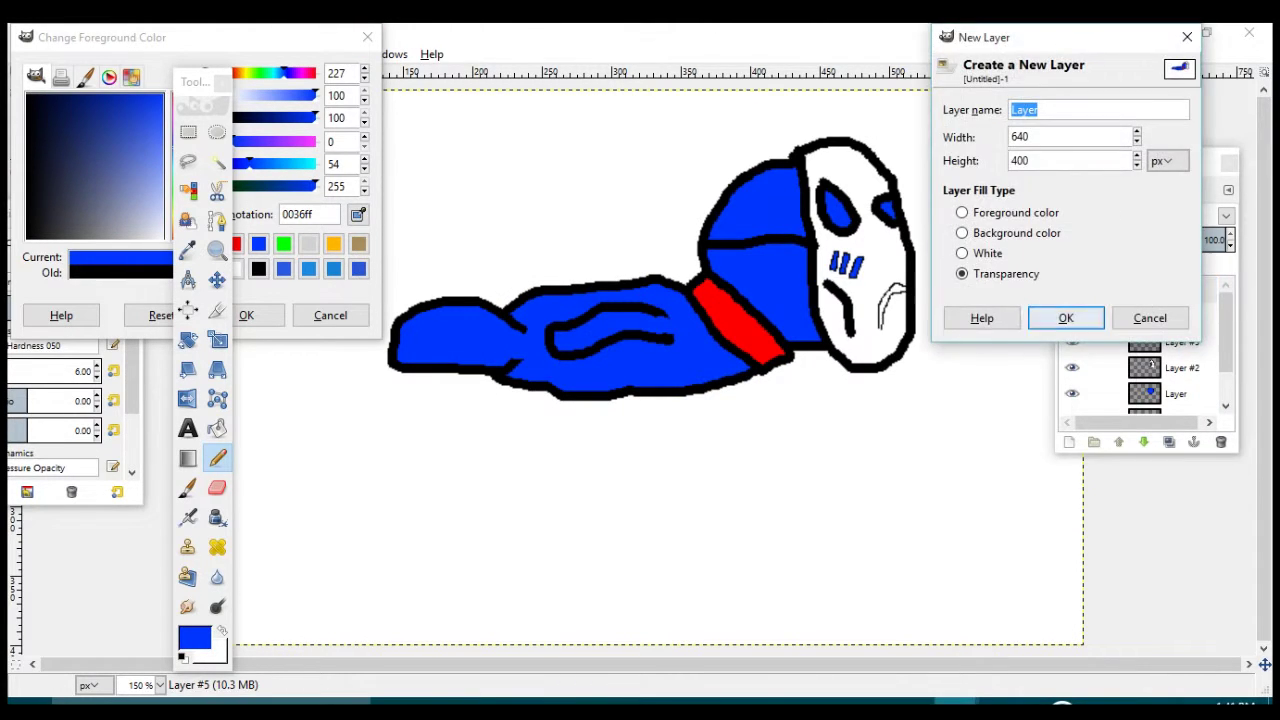
{"action": "left_click", "coordinate": [1066, 317]}
{"action": "left_click", "coordinate": [716, 344]}
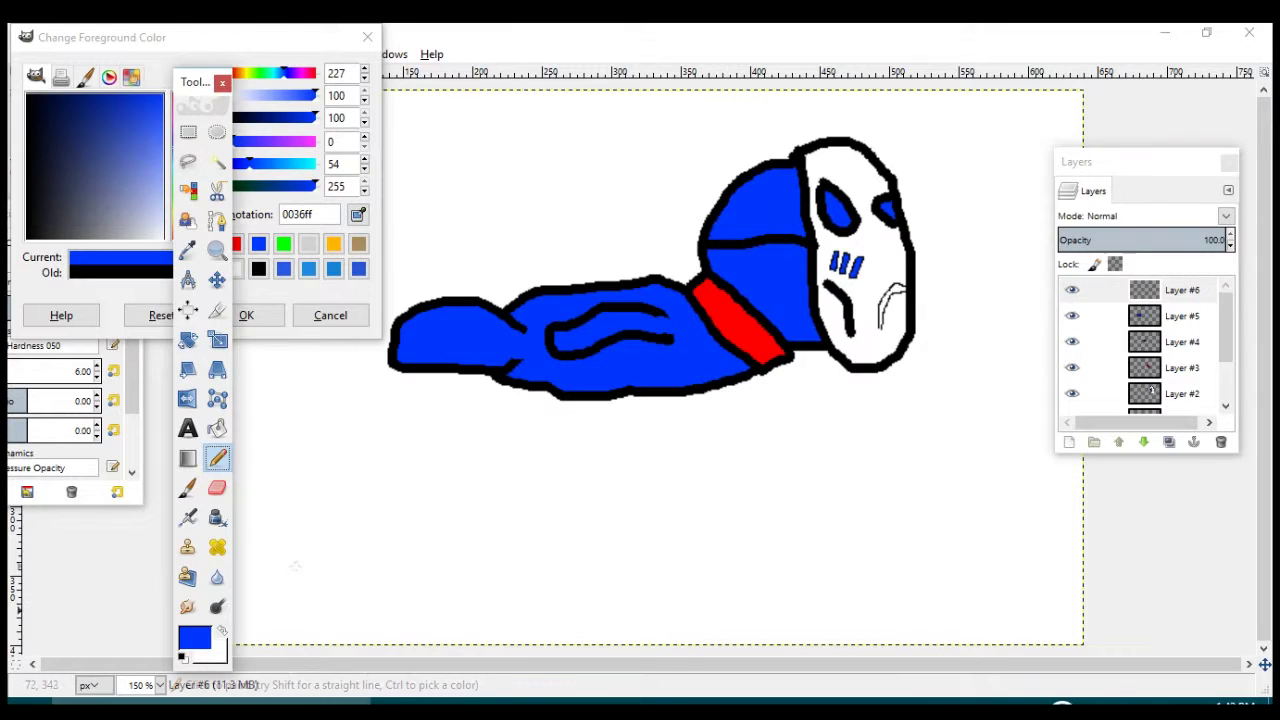
{"action": "key", "text": "d"}
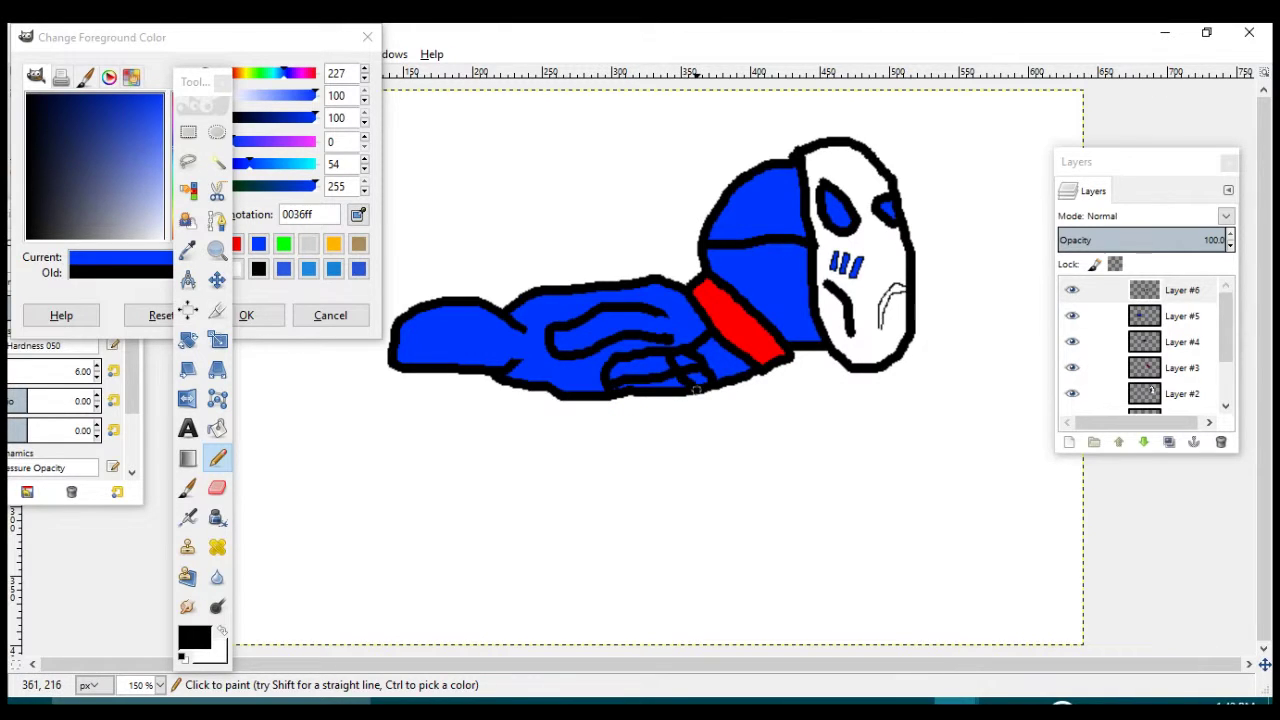
- Set the Pencil size to 3 and draw the remaining thin dividing lines inside the hand shape
{"action": "left_click", "coordinate": [96, 374]}
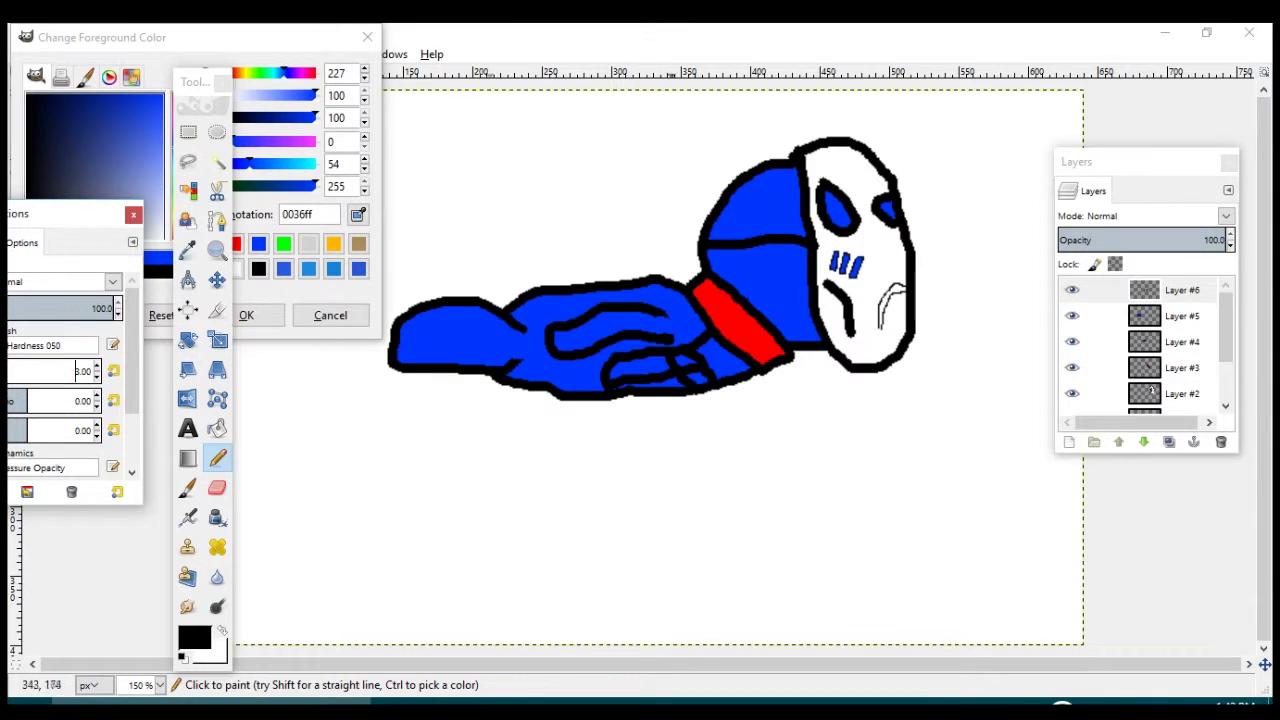
{"action": "scroll", "coordinate": [650, 350], "scroll_direction": "up", "scroll_amount": 4}
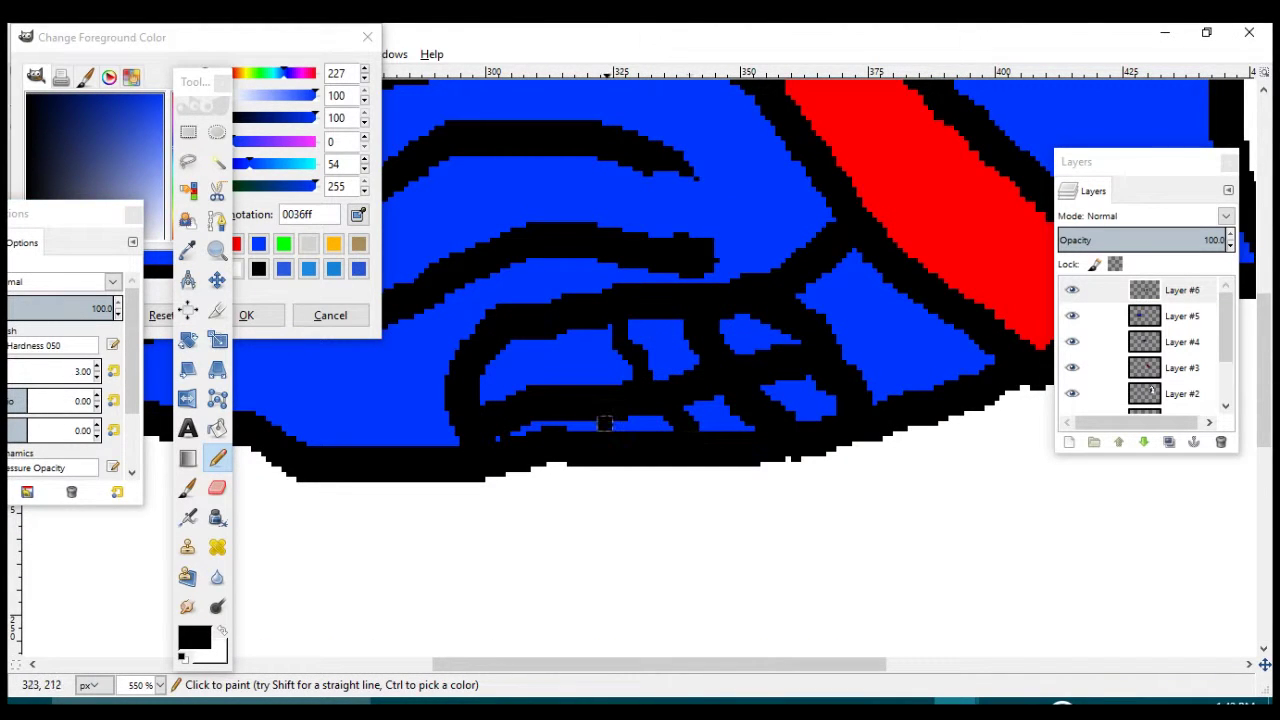
{"action": "left_click_drag", "start_coordinate": [604, 424], "coordinate": [554, 332]}
- Fill the hand's upper rear segment with white, undoing the misplaced fills
{"action": "left_click", "coordinate": [223, 631]}
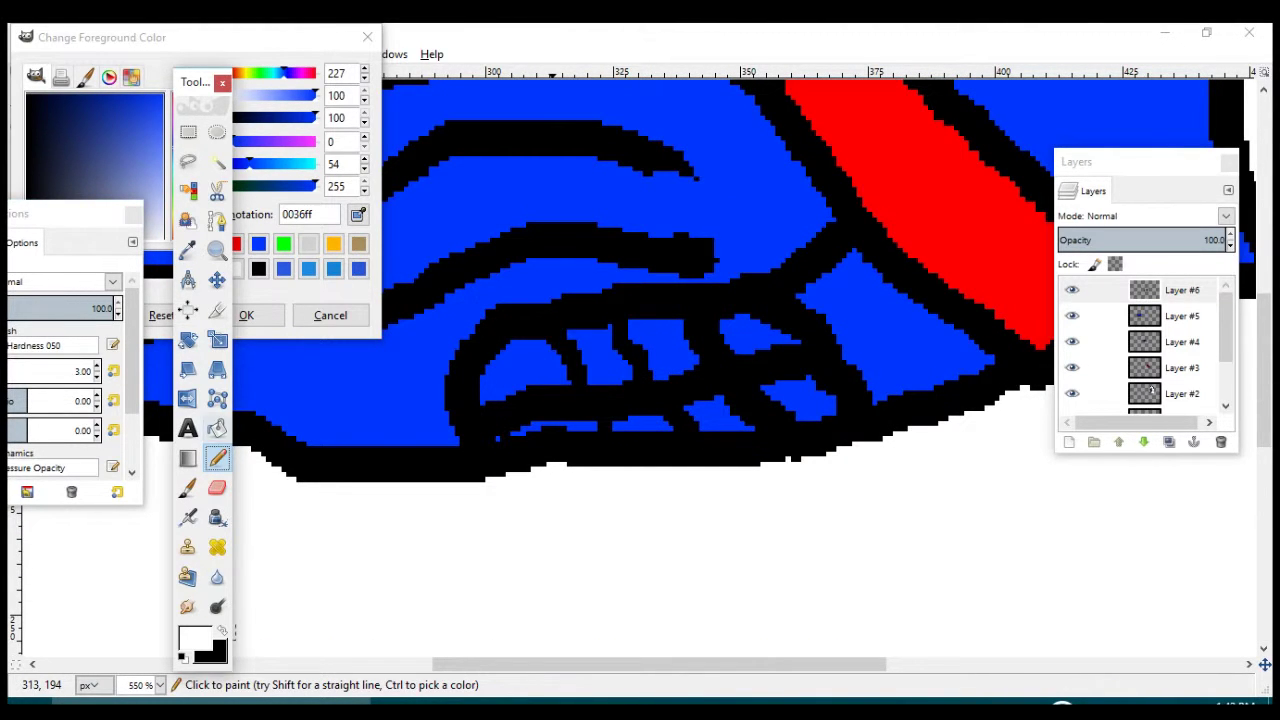
{"action": "left_click", "coordinate": [217, 429]}
{"action": "left_click", "coordinate": [498, 341]}
{"action": "key", "text": "ctrl+z"}
{"action": "left_click", "coordinate": [506, 358]}
{"action": "left_click", "coordinate": [540, 428]}
{"action": "key", "text": "ctrl+z"}
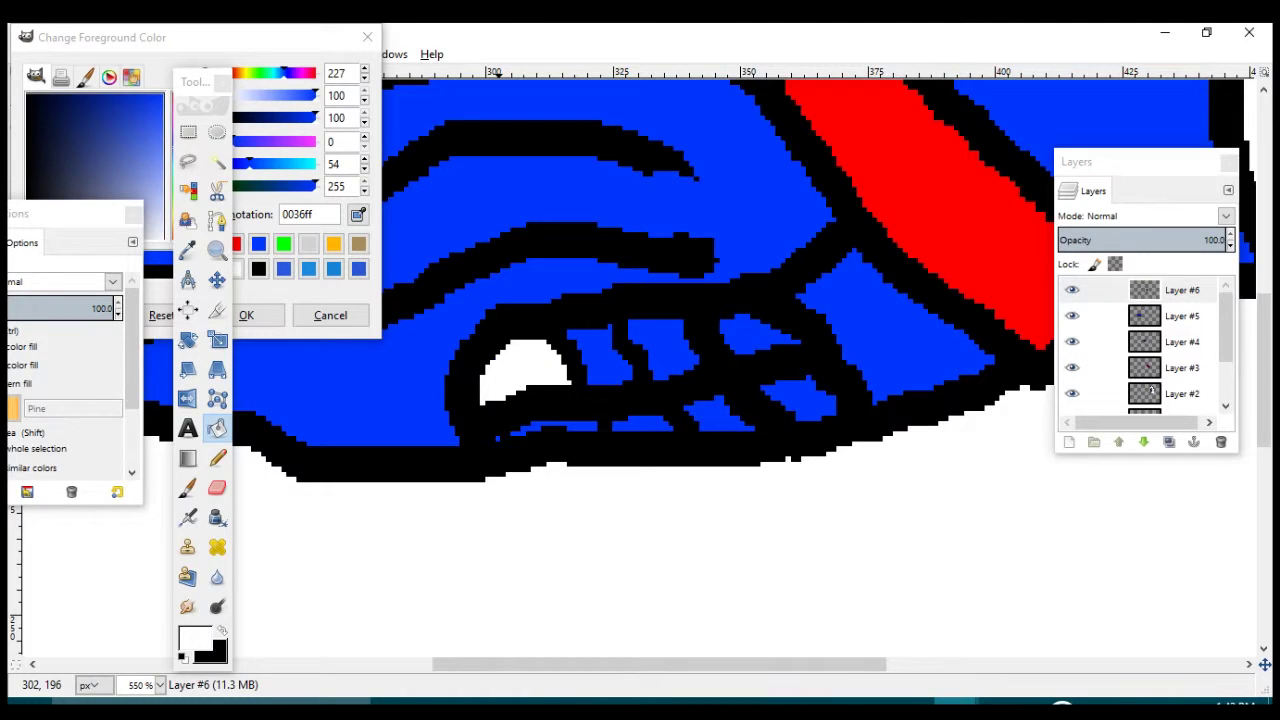
- Thicken the hand's lower outline in black with a larger Pencil size
{"action": "left_click", "coordinate": [217, 459]}
{"action": "left_click", "coordinate": [223, 631]}
{"action": "left_click", "coordinate": [97, 367]}
{"action": "left_click", "coordinate": [97, 367]}
{"action": "left_click", "coordinate": [97, 367]}
{"action": "left_click_drag", "start_coordinate": [483, 459], "coordinate": [788, 460]}
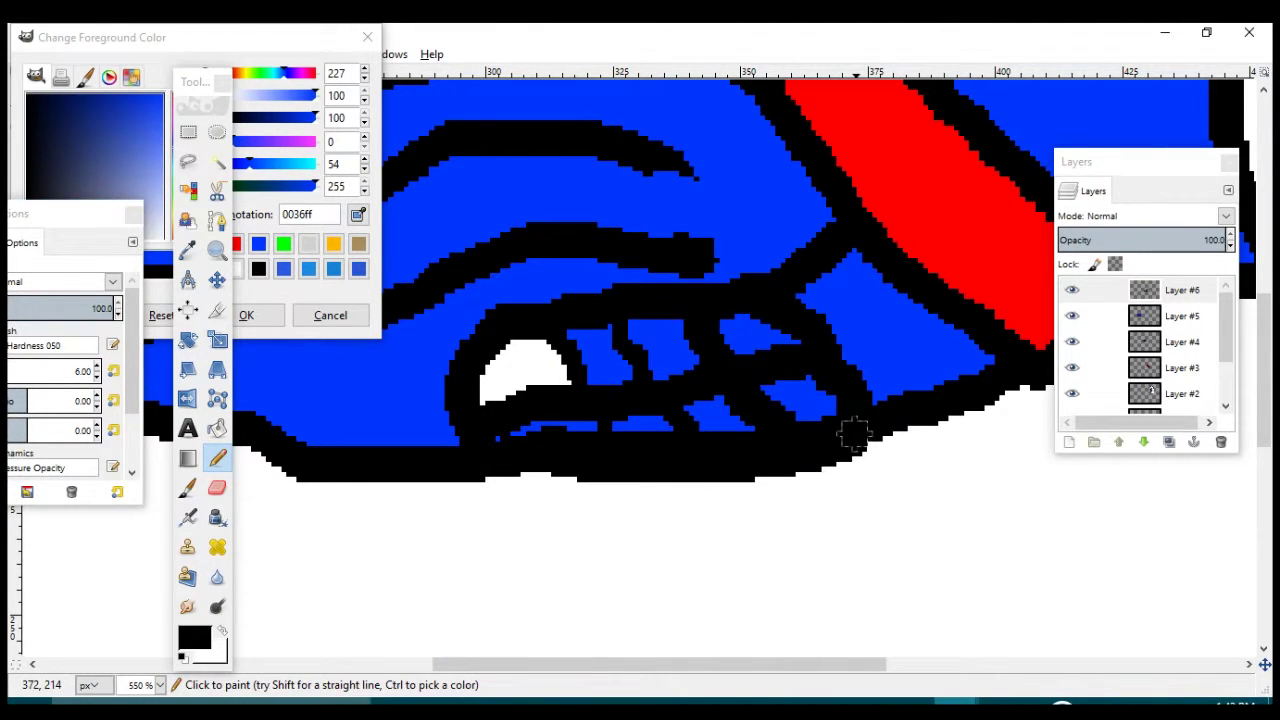
- Fill the remaining hand segments with white
{"action": "left_click", "coordinate": [226, 632]}
{"action": "key", "text": "shift+b"}
{"action": "left_click", "coordinate": [597, 355]}
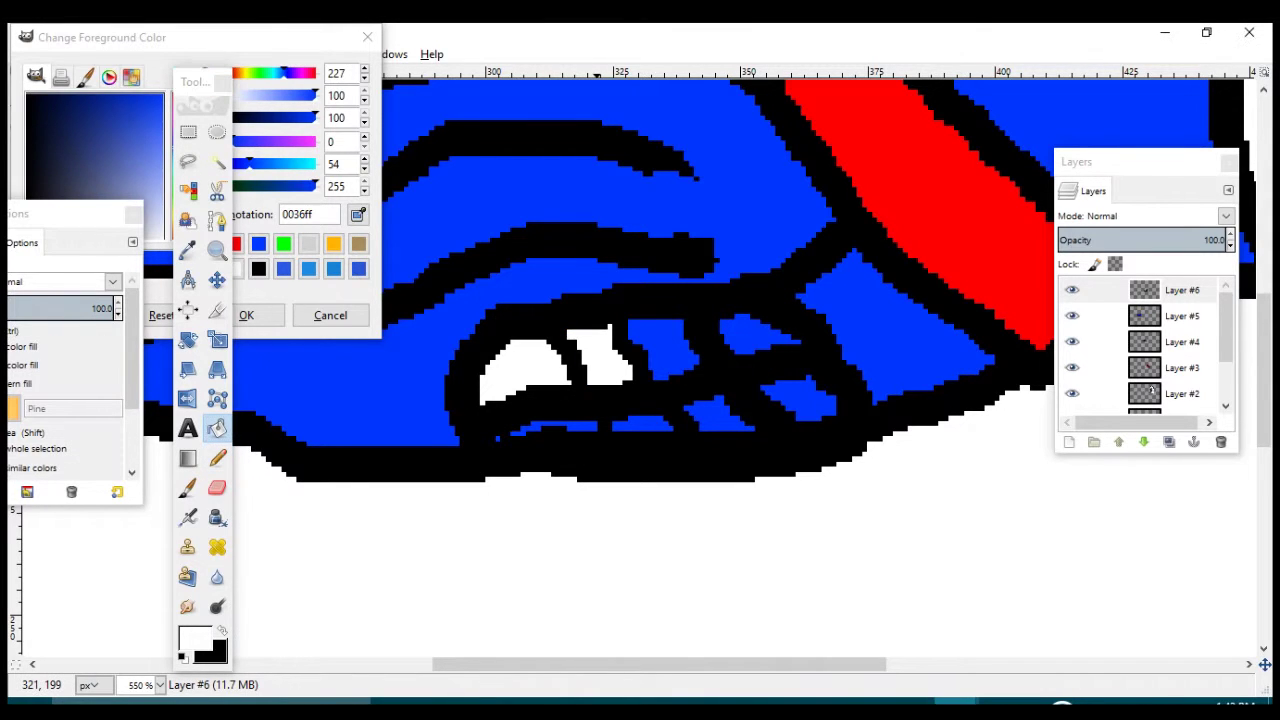
{"action": "left_click", "coordinate": [664, 350]}
{"action": "left_click", "coordinate": [590, 432]}
{"action": "left_click", "coordinate": [727, 425]}
{"action": "left_click", "coordinate": [807, 402]}
{"action": "left_click", "coordinate": [750, 337]}
- Complete the dividing line in the hand's lower row in black with the Pencil at size 3, then switch to the Move tool
{"action": "left_click", "coordinate": [217, 458]}
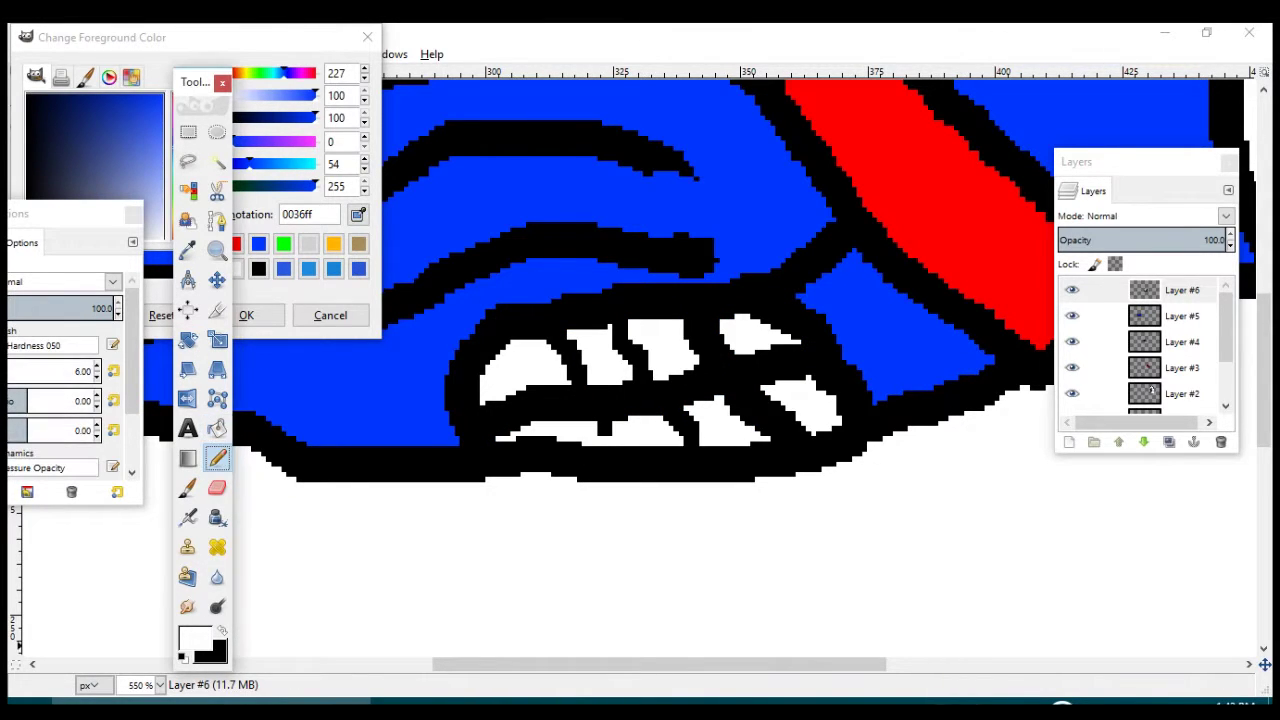
{"action": "left_click", "coordinate": [223, 631]}
{"action": "left_click", "coordinate": [97, 376]}
{"action": "left_click", "coordinate": [97, 376]}
{"action": "left_click", "coordinate": [97, 376]}
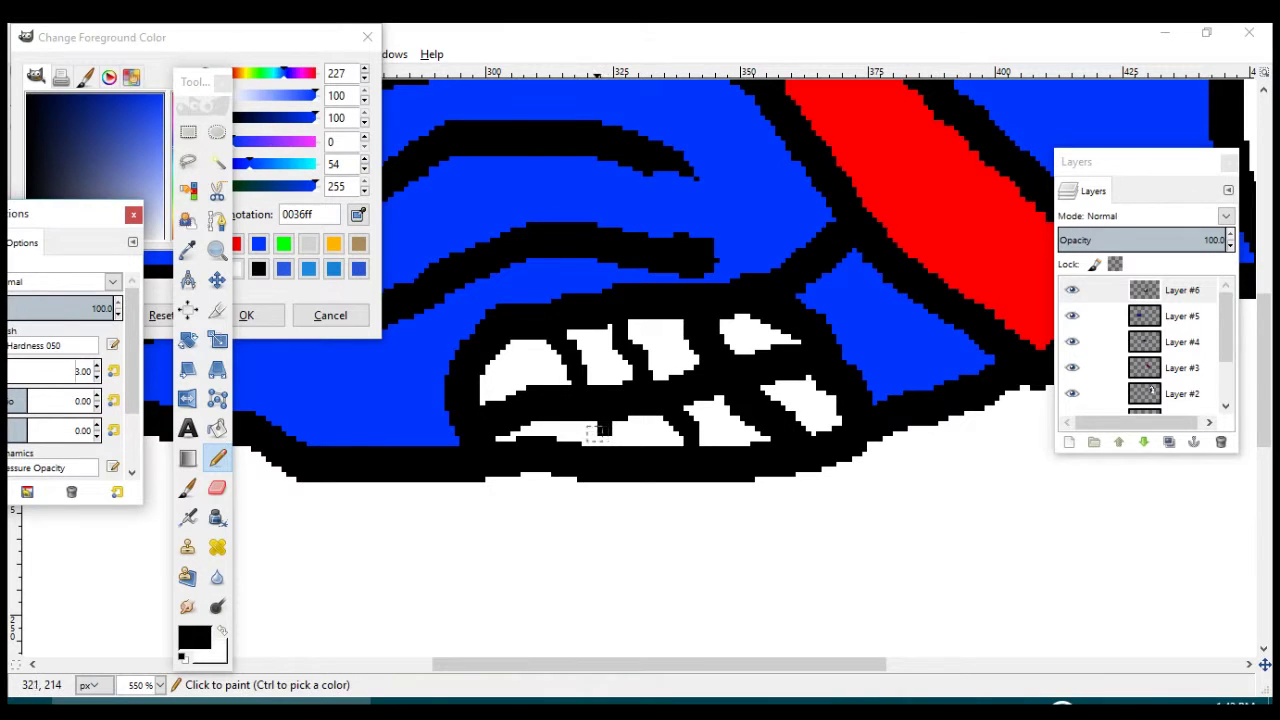
{"action": "left_click_drag", "start_coordinate": [601, 432], "coordinate": [600, 443]}
{"action": "key", "text": "m"}
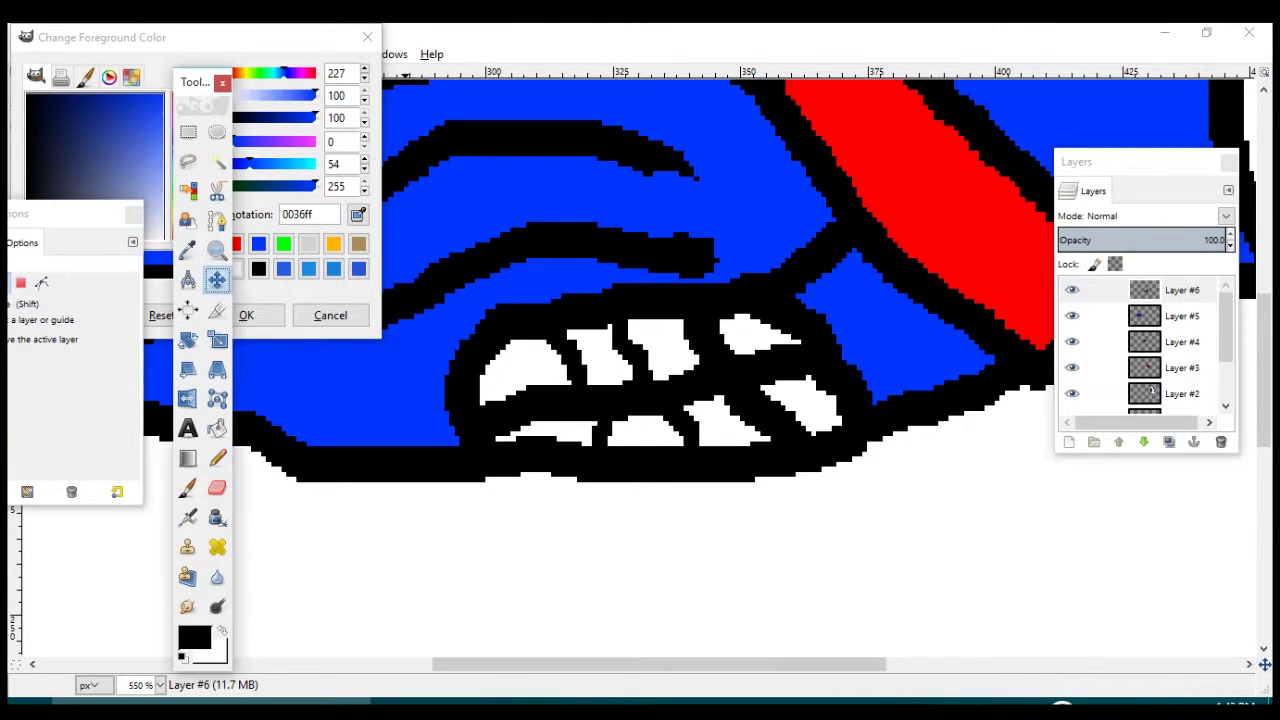
- Add a new layer, select the Pencil and set the background color to red ff0000
{"action": "key", "text": "1"}
{"action": "right_click", "coordinate": [1151, 389]}
{"action": "left_click", "coordinate": [1050, 57]}
{"action": "left_click", "coordinate": [217, 458]}
{"action": "left_click", "coordinate": [217, 655]}
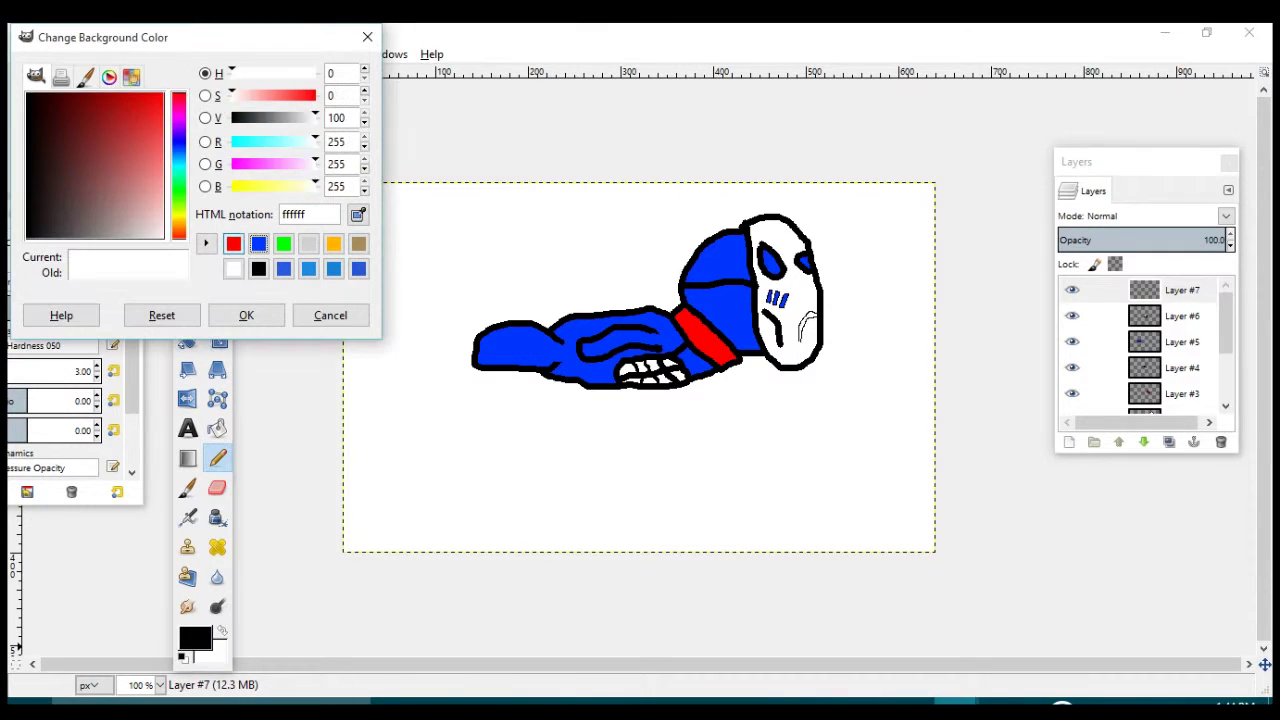
{"action": "left_click", "coordinate": [233, 244]}
{"action": "left_click", "coordinate": [367, 37]}
{"action": "left_click", "coordinate": [217, 655]}
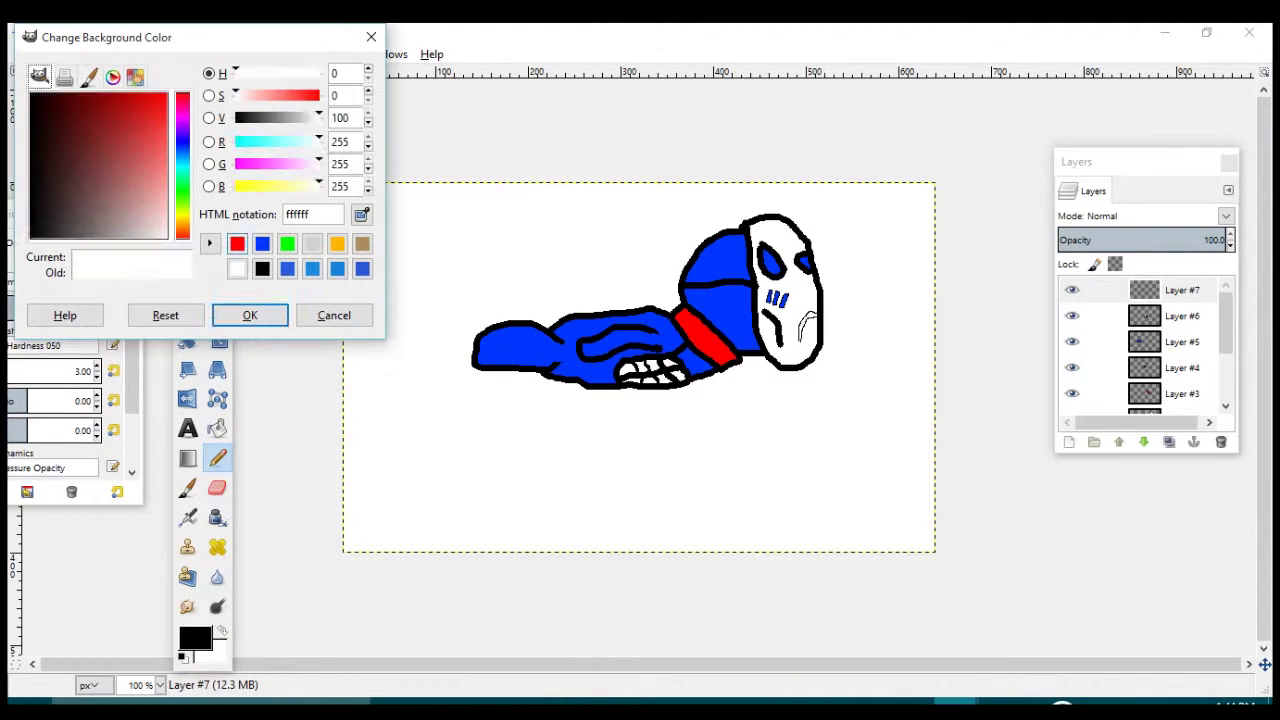
{"action": "left_click", "coordinate": [237, 244]}
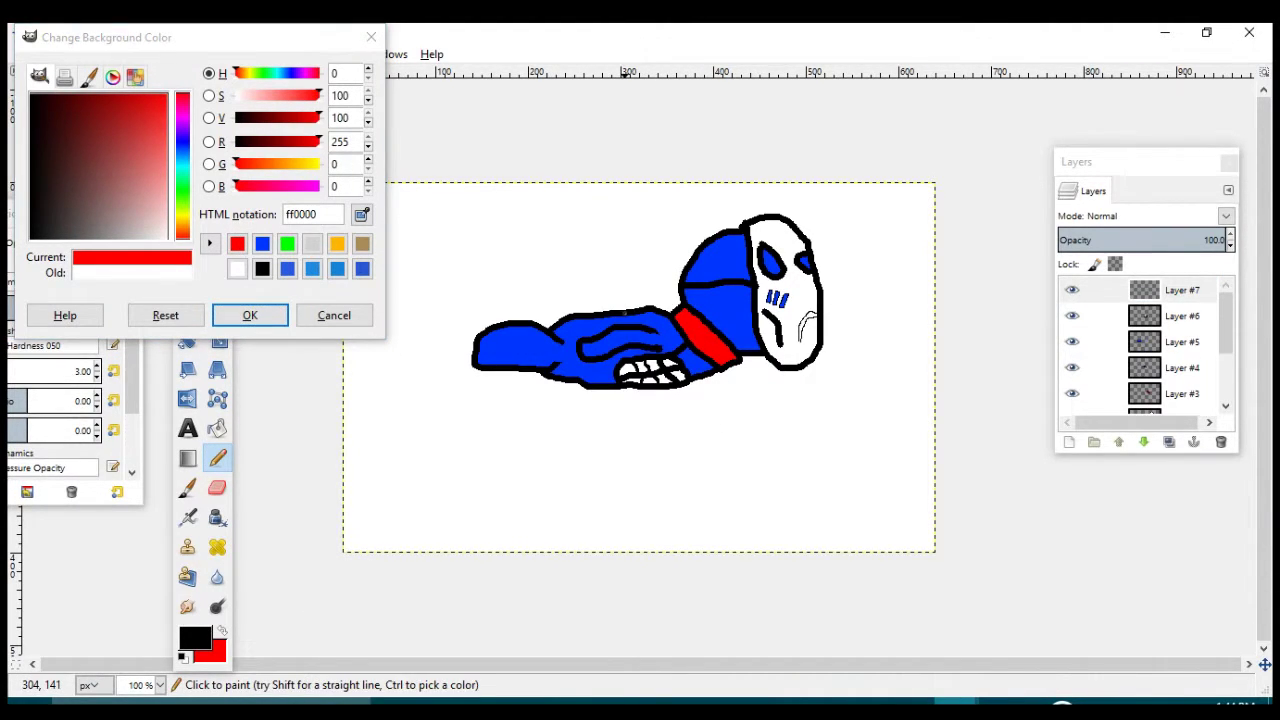
- Set the Pencil size to 6 and draw a black cape outline along the character's back, starting at the neck band
{"action": "left_click", "coordinate": [78, 371]}
{"action": "key", "text": "Delete"}
{"action": "type", "text": "6"}
{"action": "left_click_drag", "start_coordinate": [668, 315], "coordinate": [602, 319]}
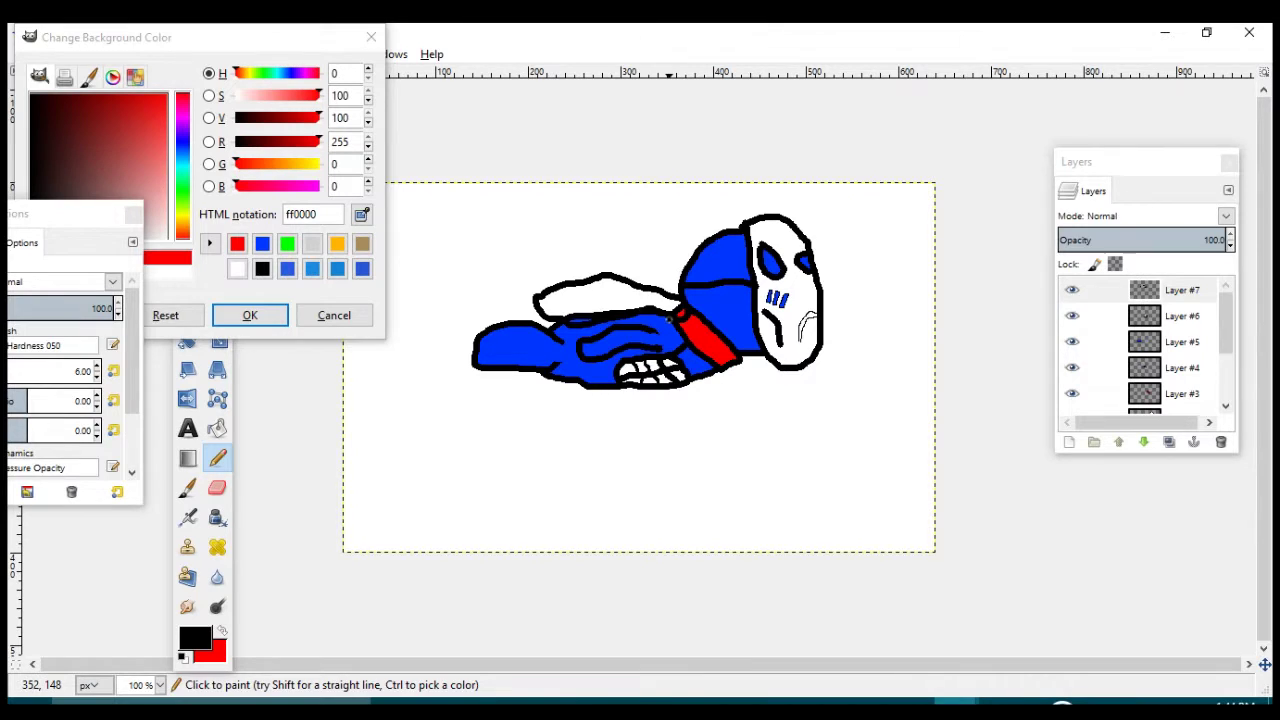
- Swap the colors, undo the stray pencil mark, fill the cape with red ff0000 and reselect the Pencil
{"action": "left_click", "coordinate": [222, 631]}
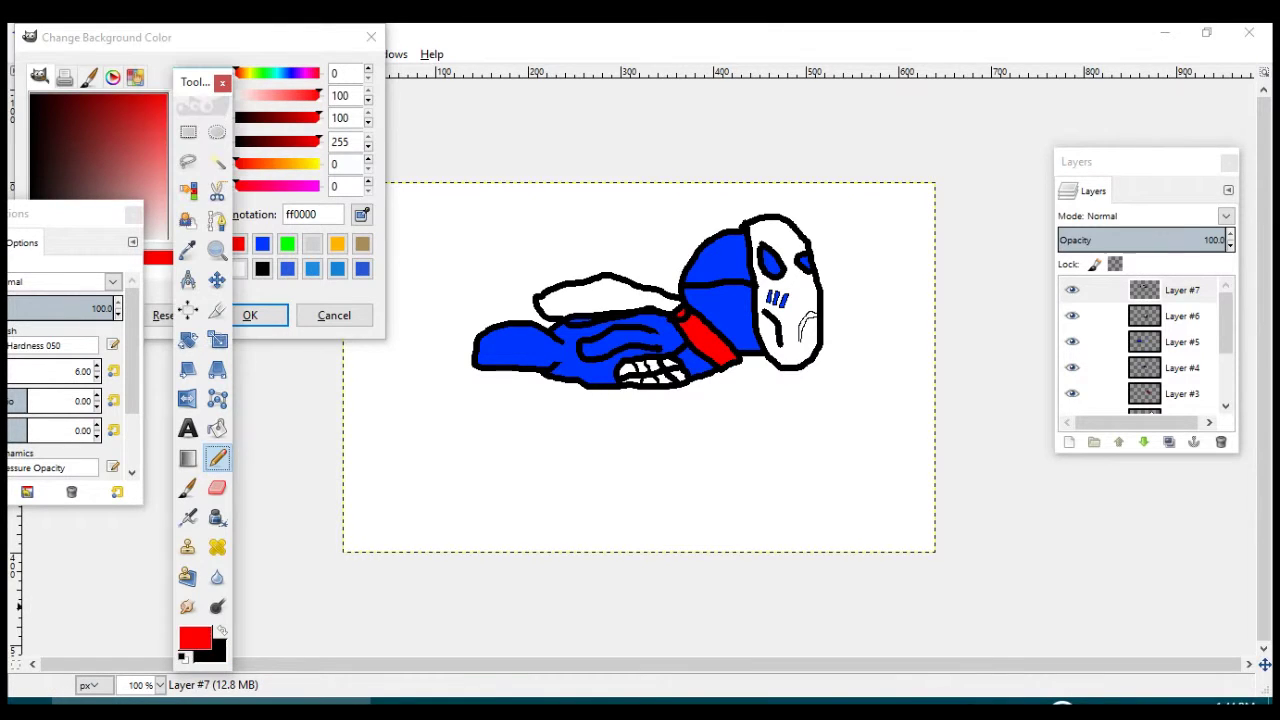
{"action": "left_click", "coordinate": [588, 307]}
{"action": "key", "text": "ctrl+z"}
{"action": "key", "text": "shift+b"}
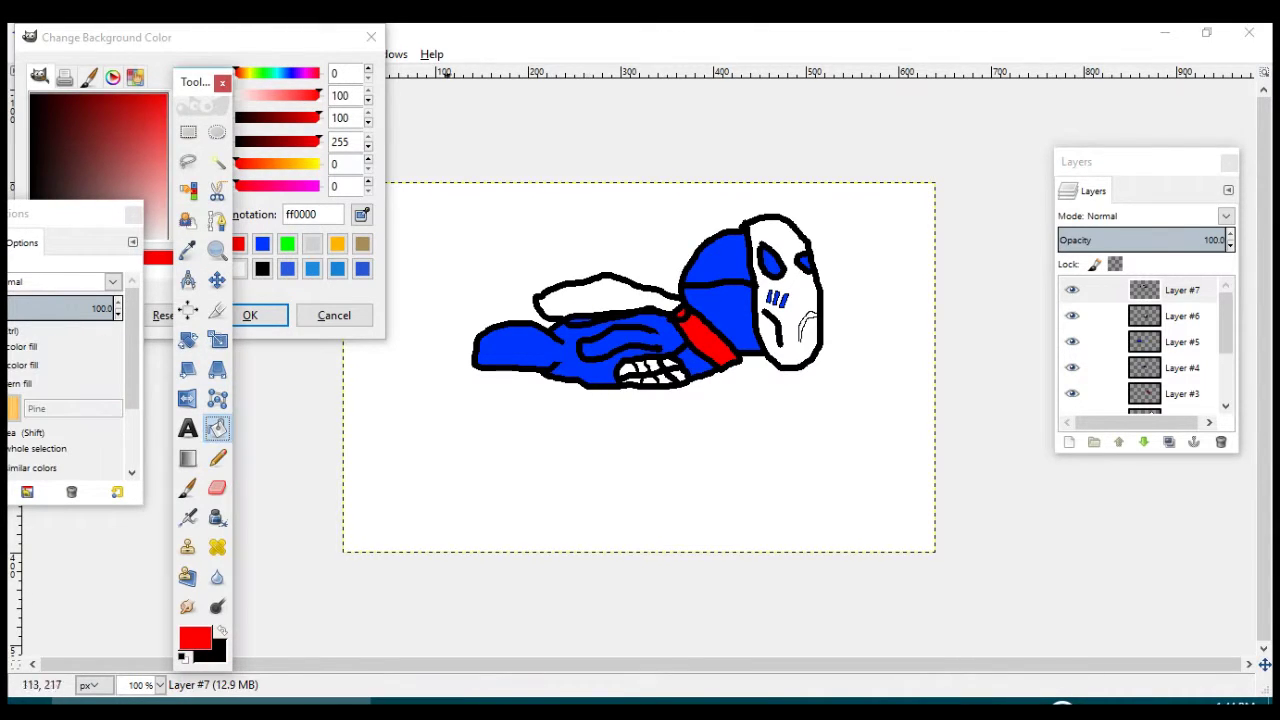
{"action": "left_click", "coordinate": [604, 302]}
{"action": "left_click", "coordinate": [217, 458]}
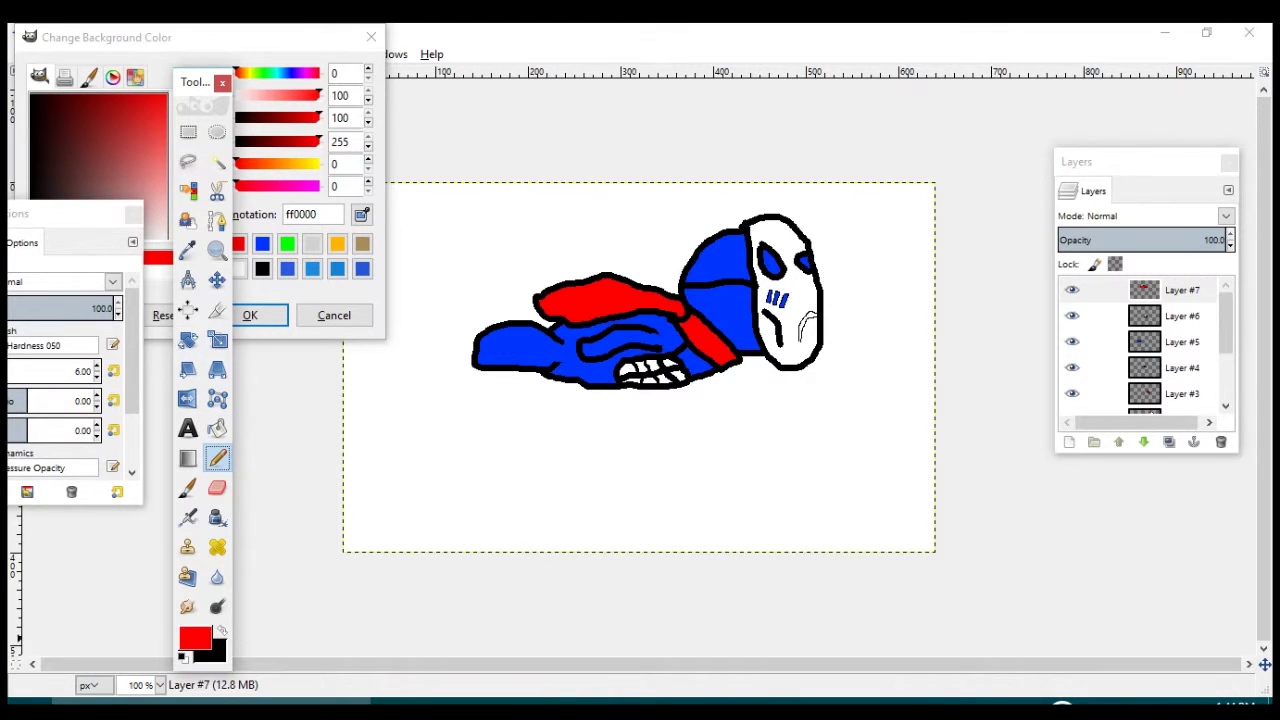
- Paint red over the black outline where the cape meets the neck band and undo the last dab
{"action": "scroll", "coordinate": [717, 325], "scroll_direction": "up", "scroll_amount": 3}
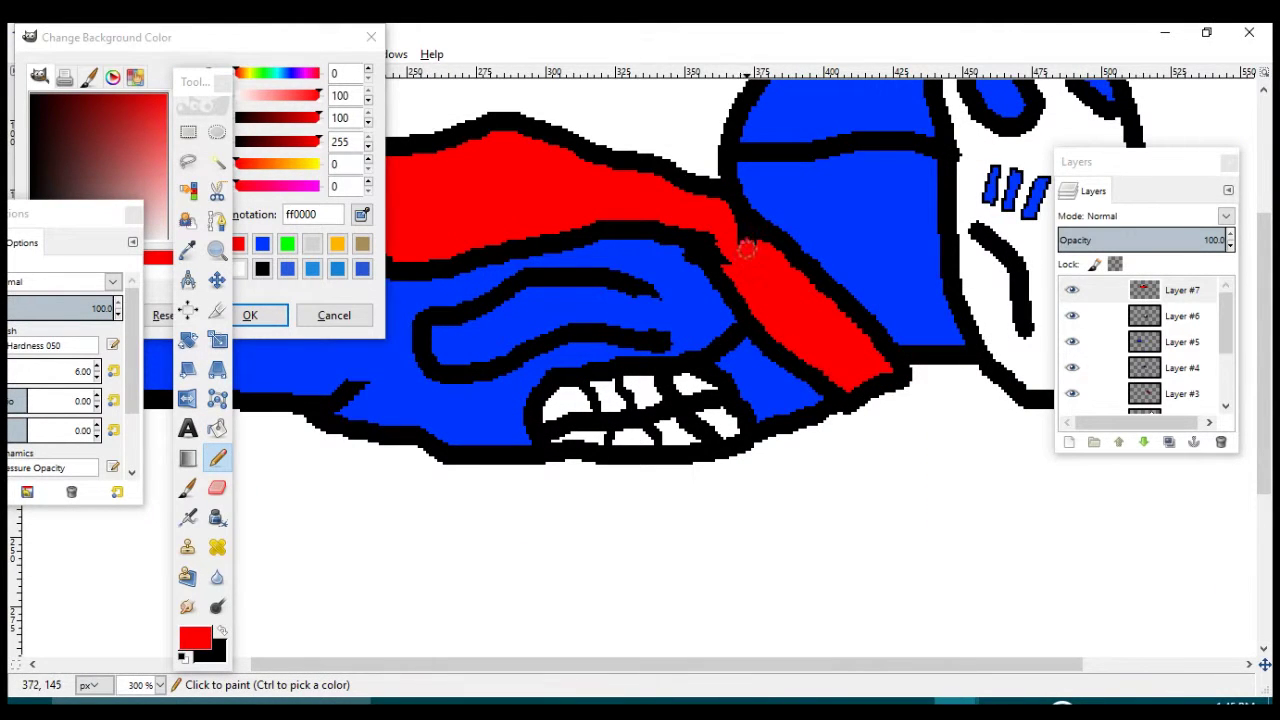
{"action": "left_click", "coordinate": [703, 227]}
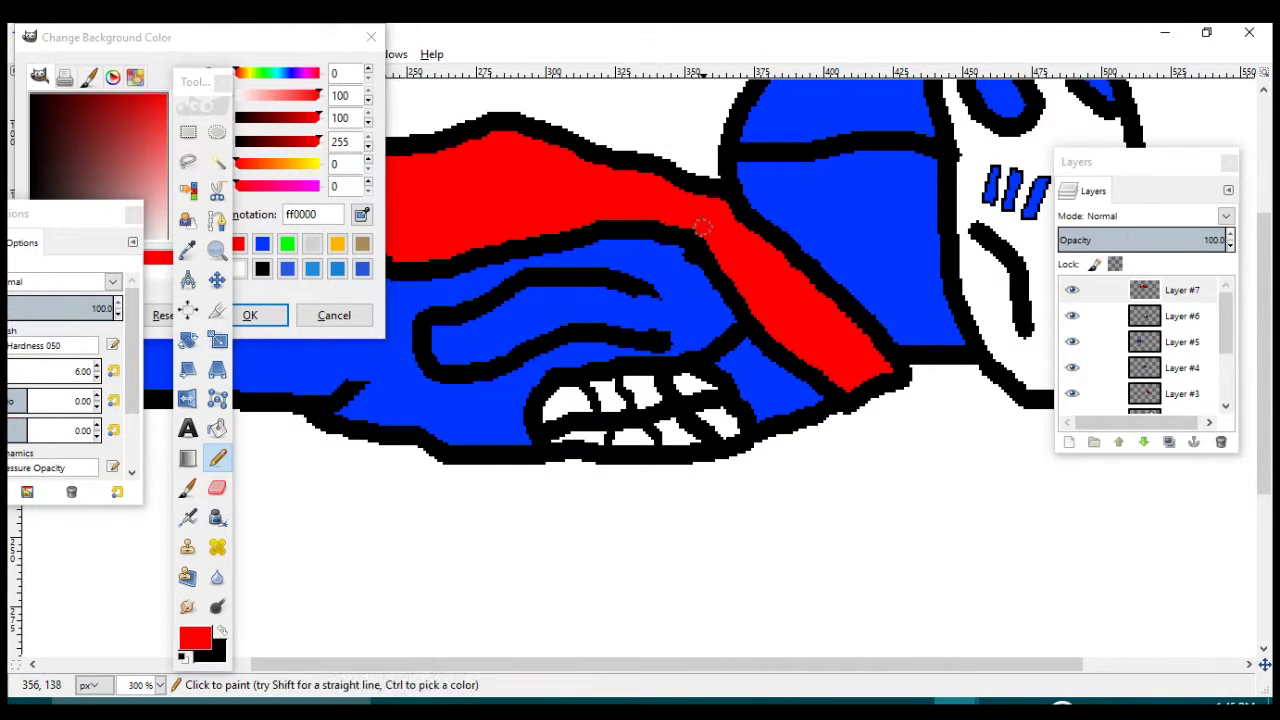
{"action": "key", "text": "ctrl+z"}
- Bring the full tool options into view and hide the cape layer, Layer #7
{"action": "left_click_drag", "start_coordinate": [72, 214], "coordinate": [189, 169]}
{"action": "left_click", "coordinate": [1073, 290]}
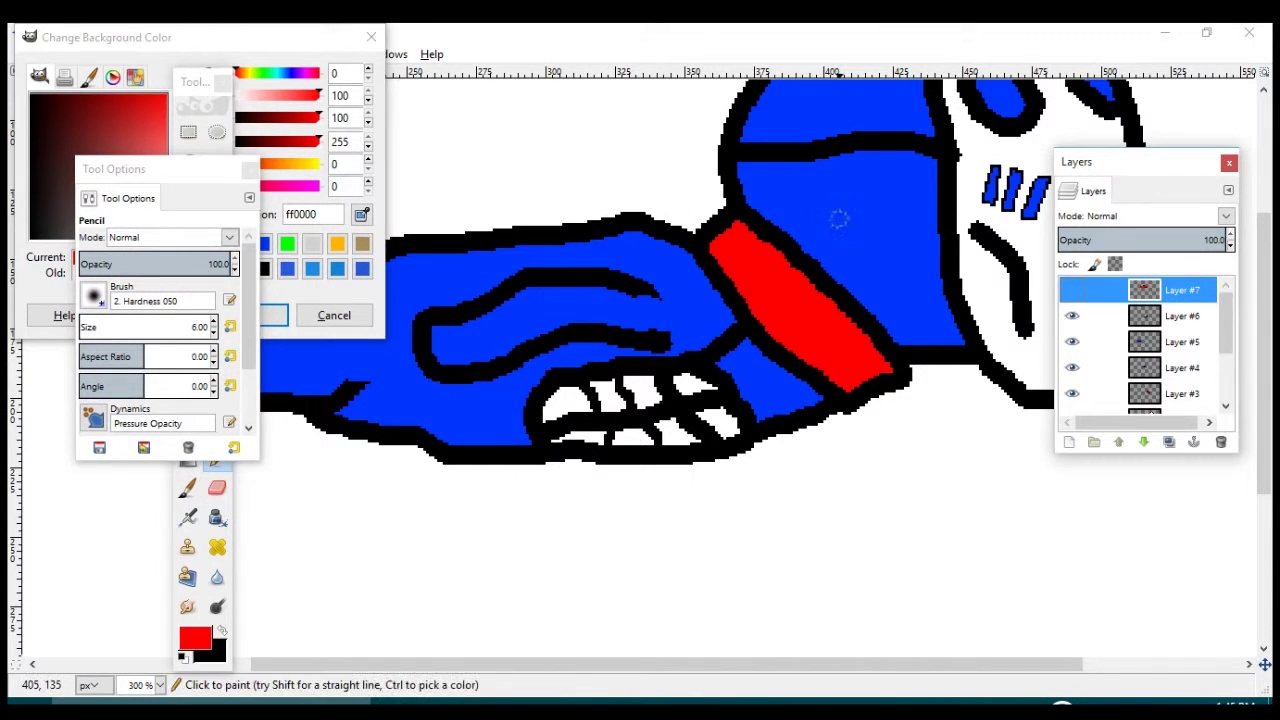
- Add a new empty layer above the hidden cape layer, Layer #7
{"action": "right_click", "coordinate": [1149, 290]}
{"action": "left_click", "coordinate": [1225, 318]}
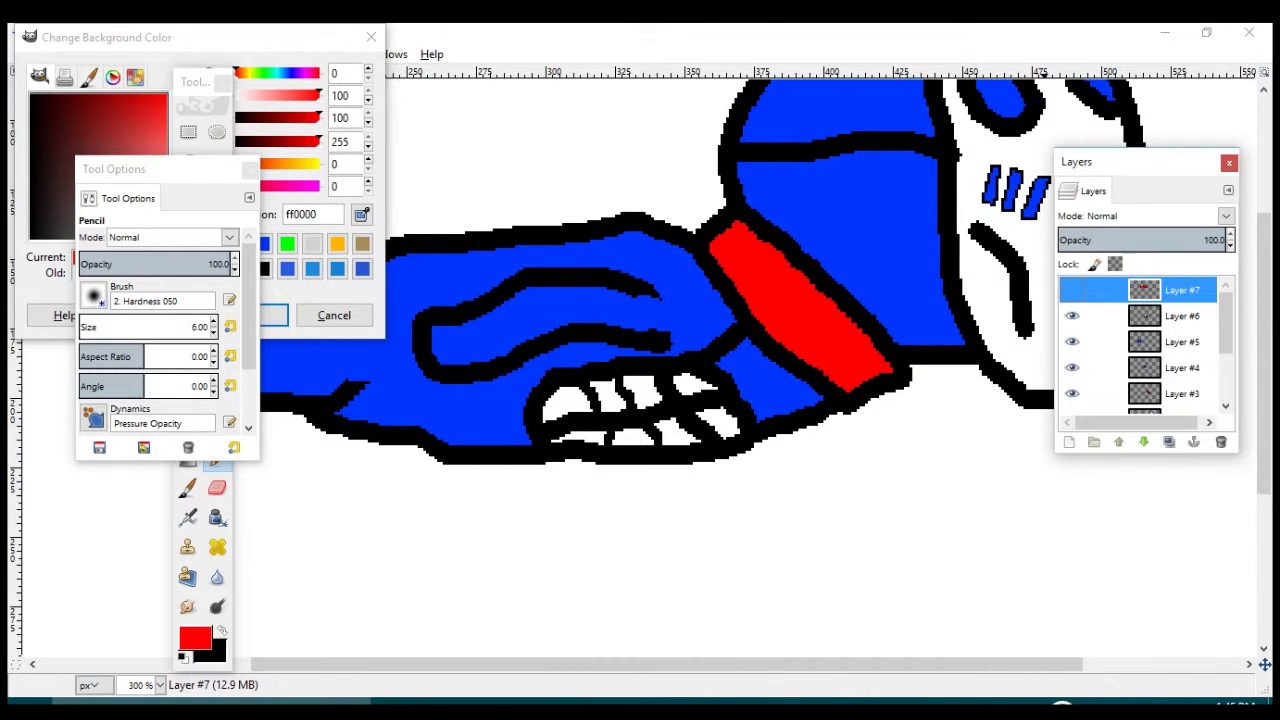
{"action": "right_click", "coordinate": [1190, 290]}
{"action": "left_click", "coordinate": [1000, 63]}
{"action": "left_click", "coordinate": [1002, 316]}
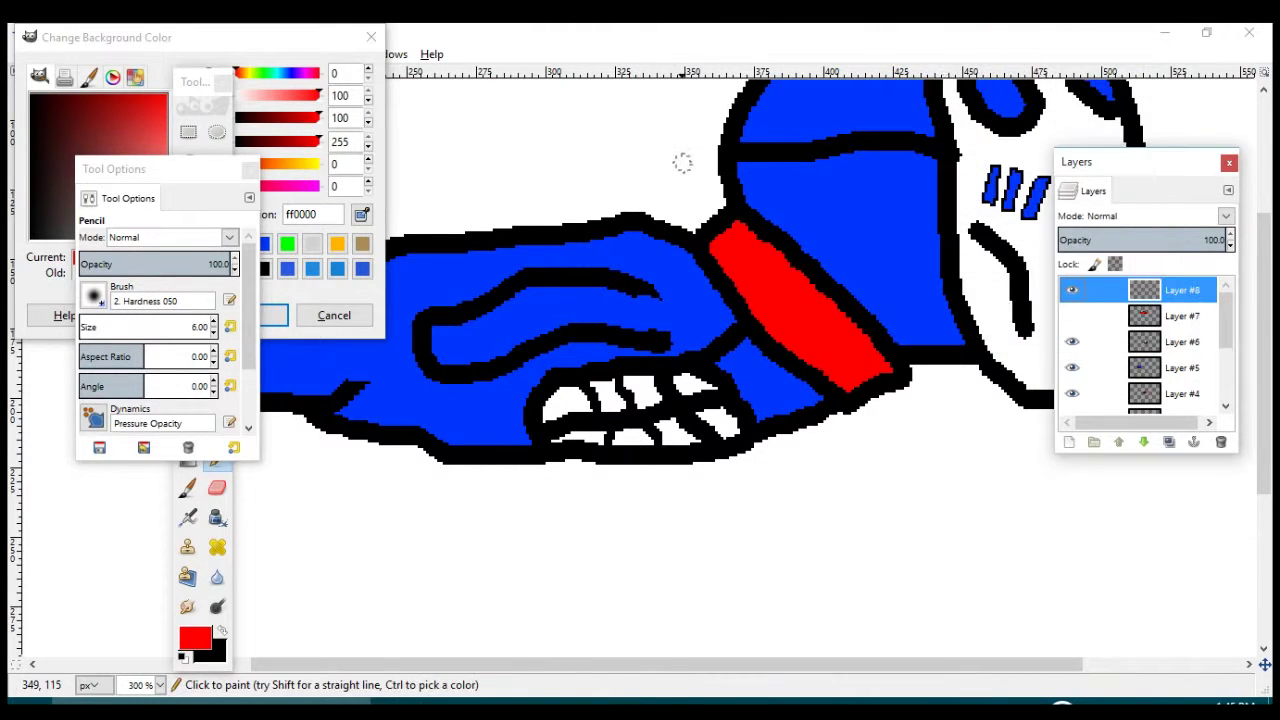
- Draw a second, raised cape outline in black from the neck band along the back with the Pencil, and restore red as foreground
{"action": "left_click", "coordinate": [222, 632]}
{"action": "mouse_move", "coordinate": [694, 243]}
{"action": "left_mouse_down"}
{"action": "mouse_move", "coordinate": [585, 228]}
{"action": "mouse_move", "coordinate": [530, 258]}
{"action": "mouse_move", "coordinate": [400, 286]}
{"action": "mouse_move", "coordinate": [396, 124]}
{"action": "mouse_move", "coordinate": [682, 178]}
{"action": "mouse_move", "coordinate": [729, 210]}
{"action": "mouse_move", "coordinate": [742, 245]}
{"action": "mouse_move", "coordinate": [722, 263]}
{"action": "mouse_move", "coordinate": [690, 243]}
{"action": "left_mouse_up"}
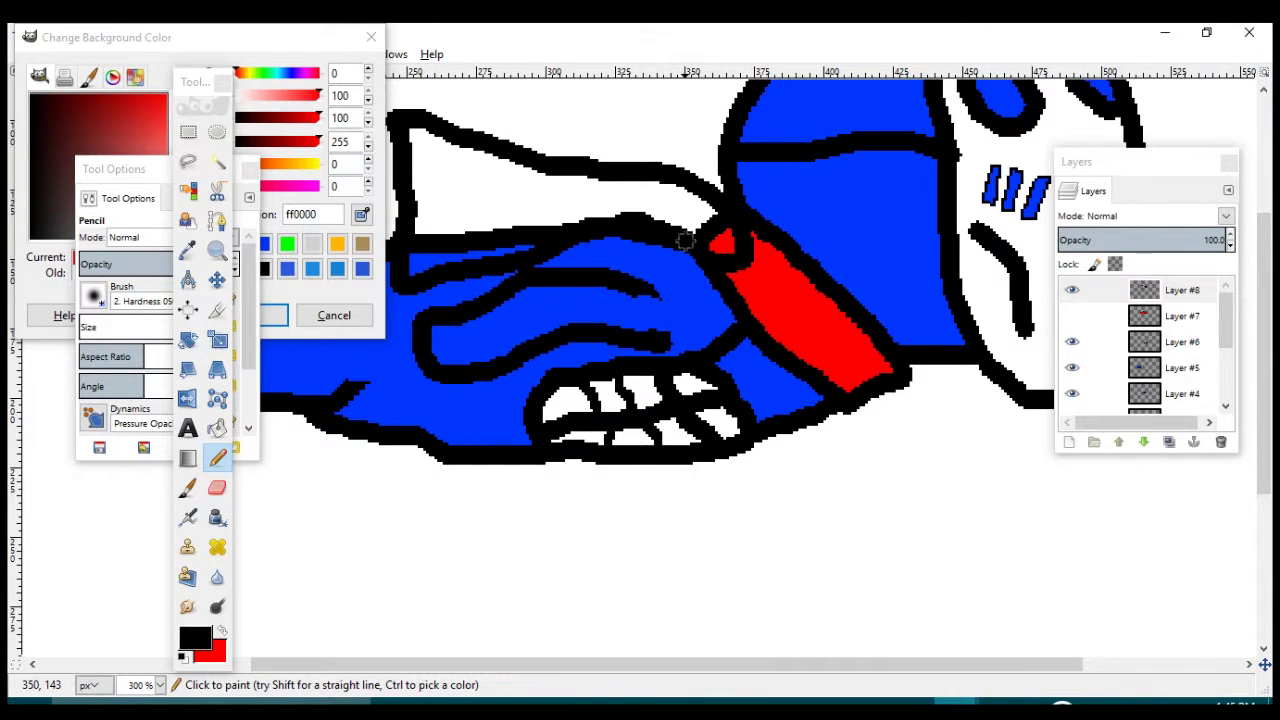
{"action": "left_click", "coordinate": [222, 631]}
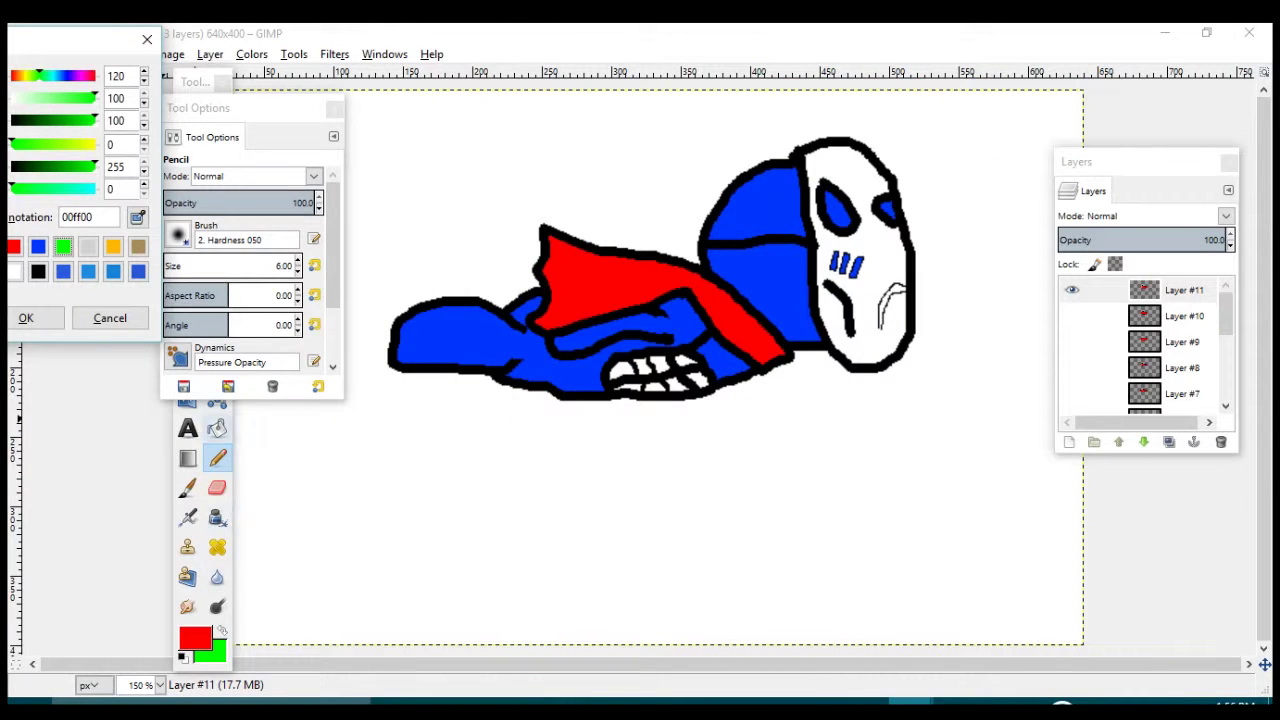
- Fill the Background layer with green 00ff00 using Bucket Fill, undoing the mistaken red fill first
{"action": "left_click", "coordinate": [217, 428]}
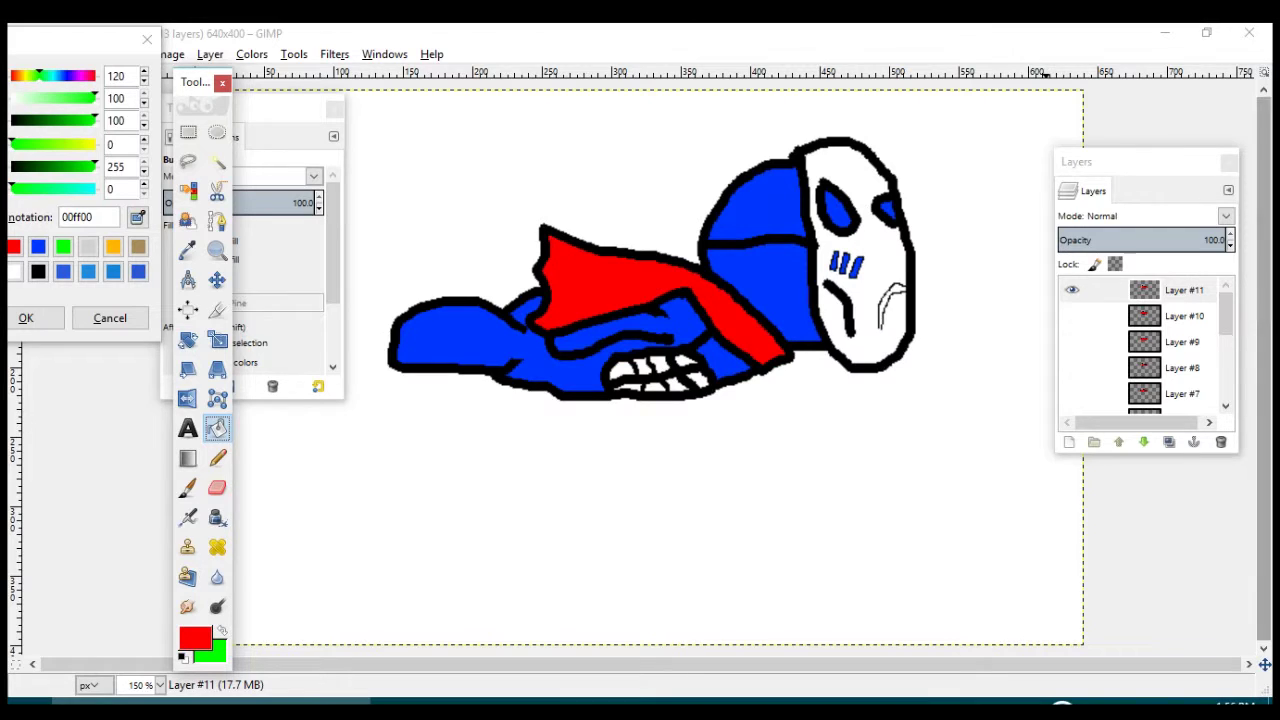
{"action": "scroll", "coordinate": [1150, 320], "scroll_direction": "down", "scroll_amount": 3}
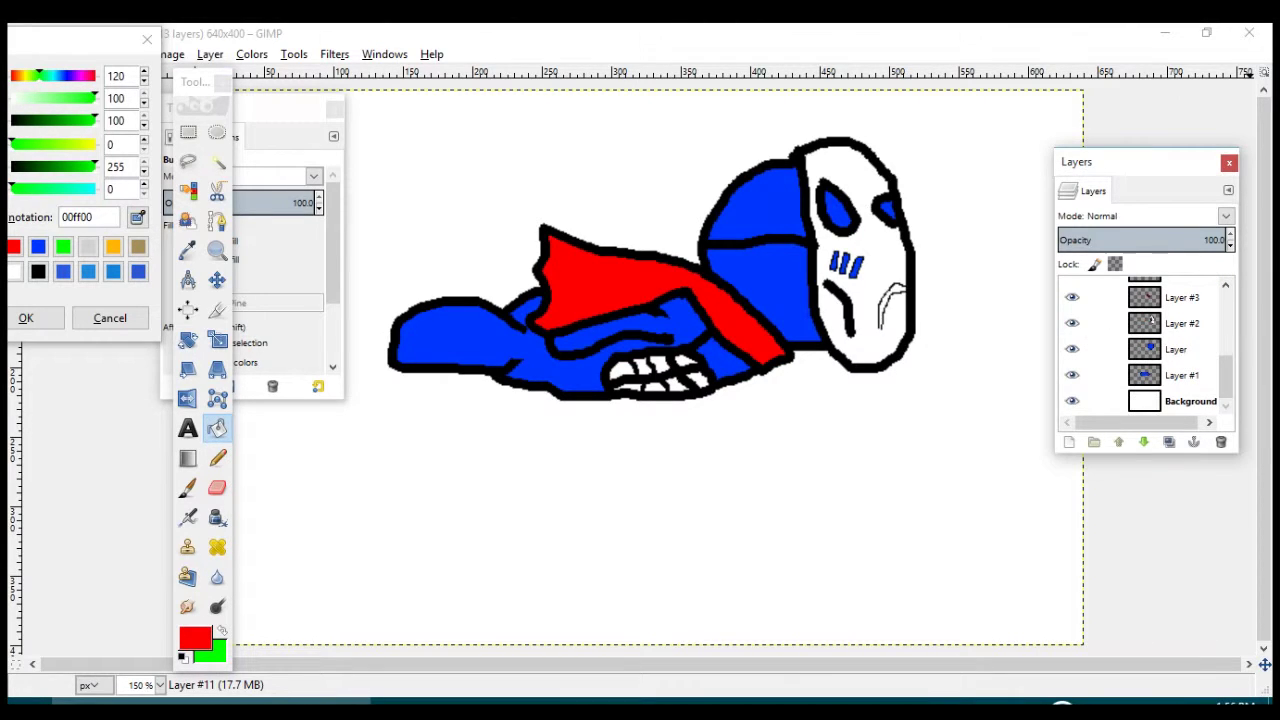
{"action": "double_click", "coordinate": [1189, 401]}
{"action": "double_click", "coordinate": [1143, 402]}
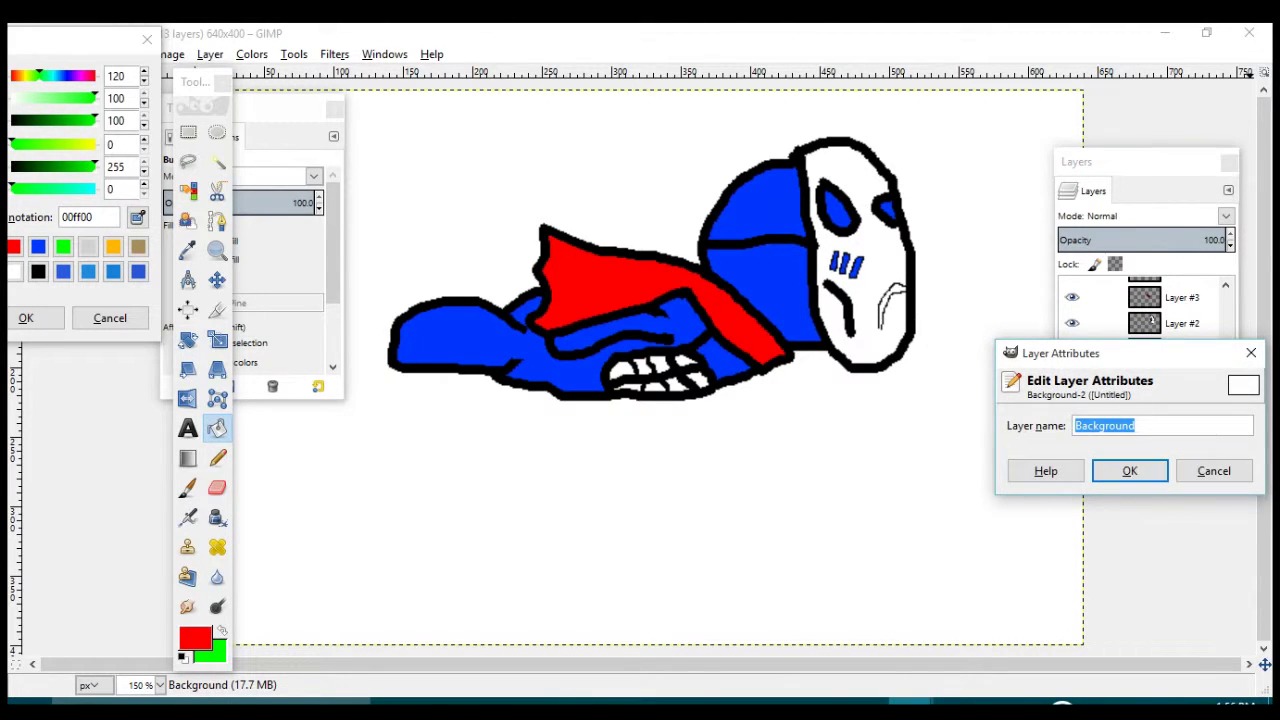
{"action": "key", "text": "Tab"}
{"action": "left_click", "coordinate": [1130, 471]}
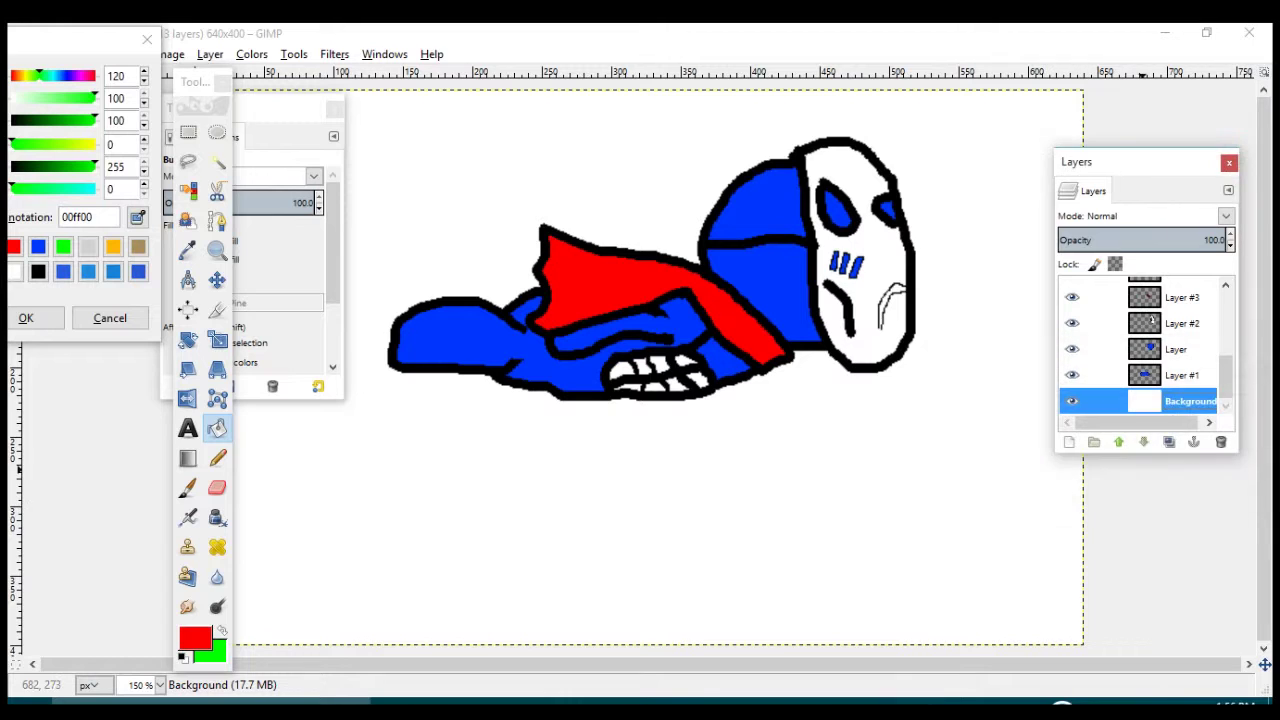
{"action": "left_click", "coordinate": [956, 489]}
{"action": "key", "text": "ctrl+z"}
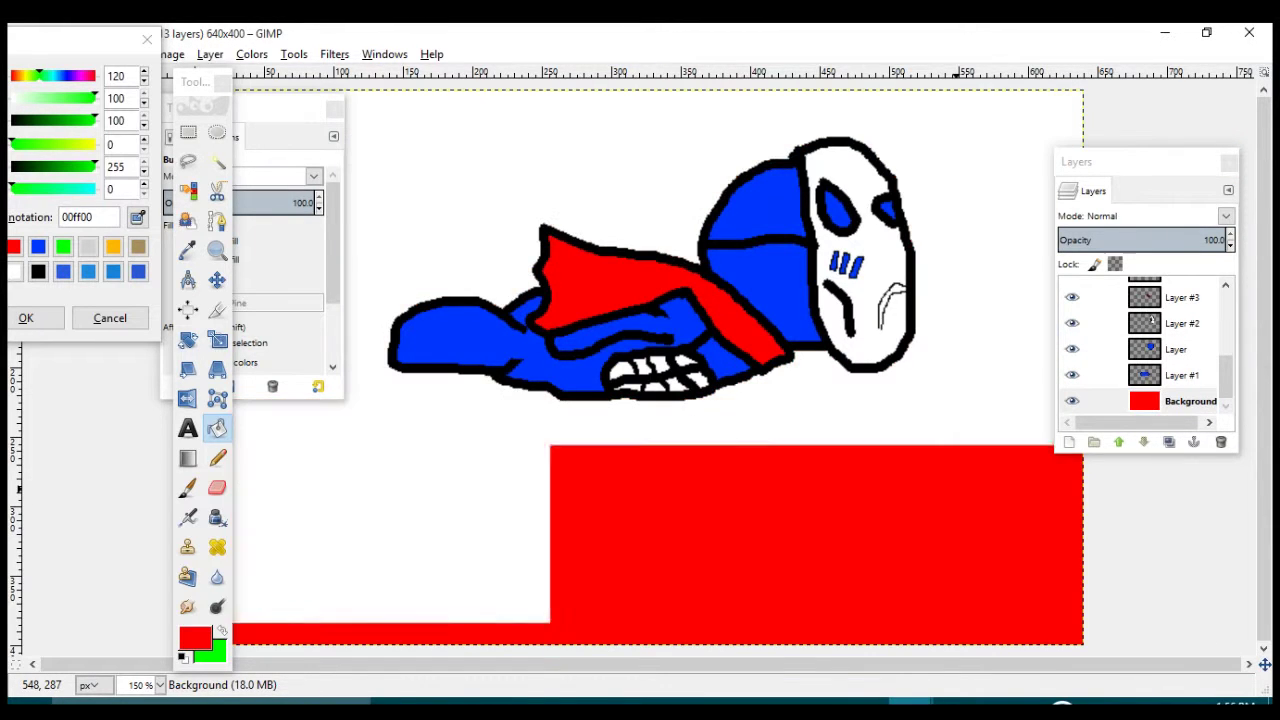
{"action": "left_click", "coordinate": [222, 631]}
{"action": "left_click", "coordinate": [351, 595]}
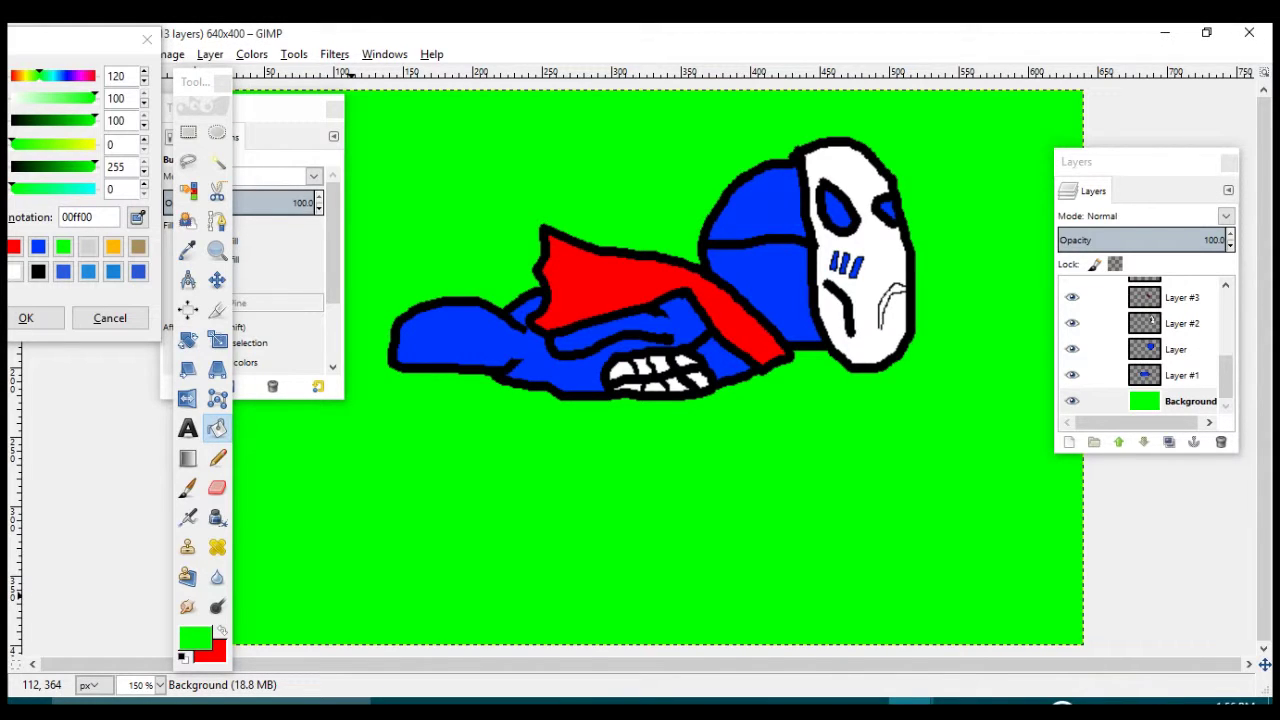
- Create a new layer from the visible pose and show the Layer #9 cape instead of the Layer #8 cape
{"action": "left_click_drag", "start_coordinate": [1226, 377], "coordinate": [1226, 308]}
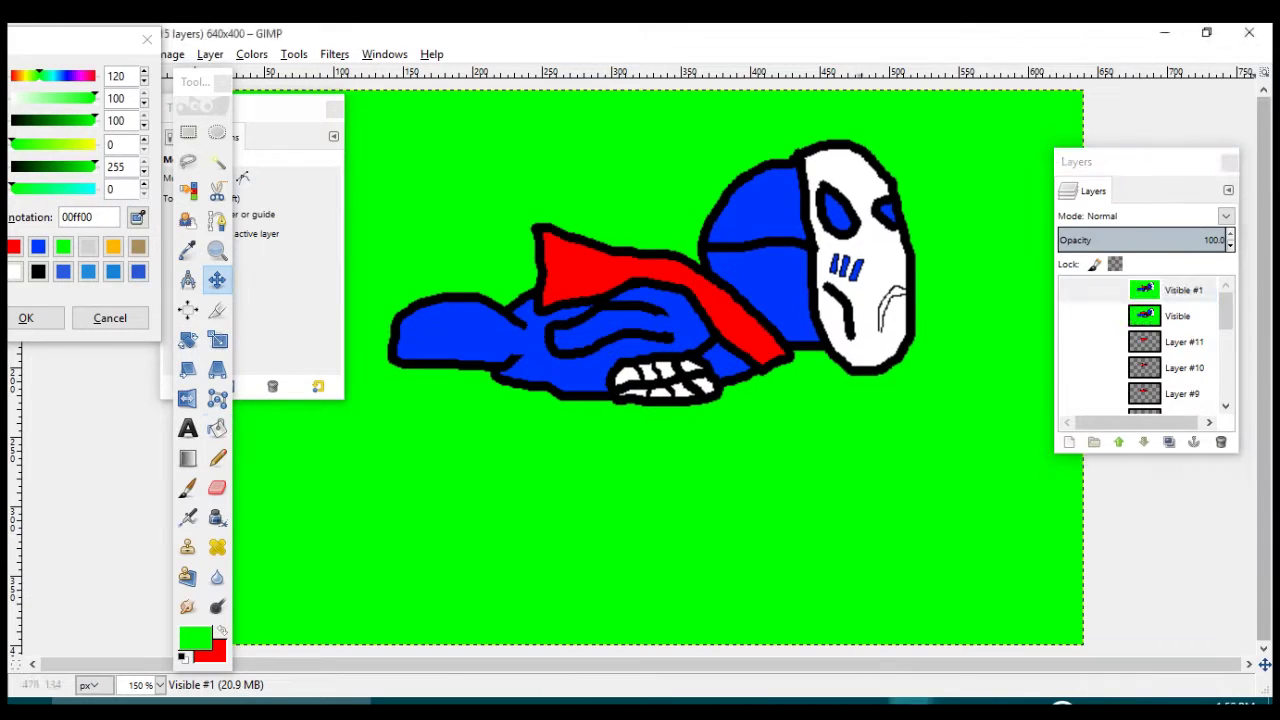
{"action": "right_click", "coordinate": [1145, 290]}
{"action": "left_click", "coordinate": [1030, 80]}
{"action": "left_click", "coordinate": [1072, 359]}
{"action": "mouse_move", "coordinate": [1226, 309]}
{"action": "left_mouse_down"}
{"action": "mouse_move", "coordinate": [1226, 329]}
{"action": "mouse_move", "coordinate": [1226, 305]}
{"action": "left_mouse_up"}
{"action": "left_click", "coordinate": [1072, 333]}
- Shift the arm, legs, hand and mask slightly with the Move tool and capture the pose as a new layer from visible
{"action": "right_click", "coordinate": [1132, 290]}
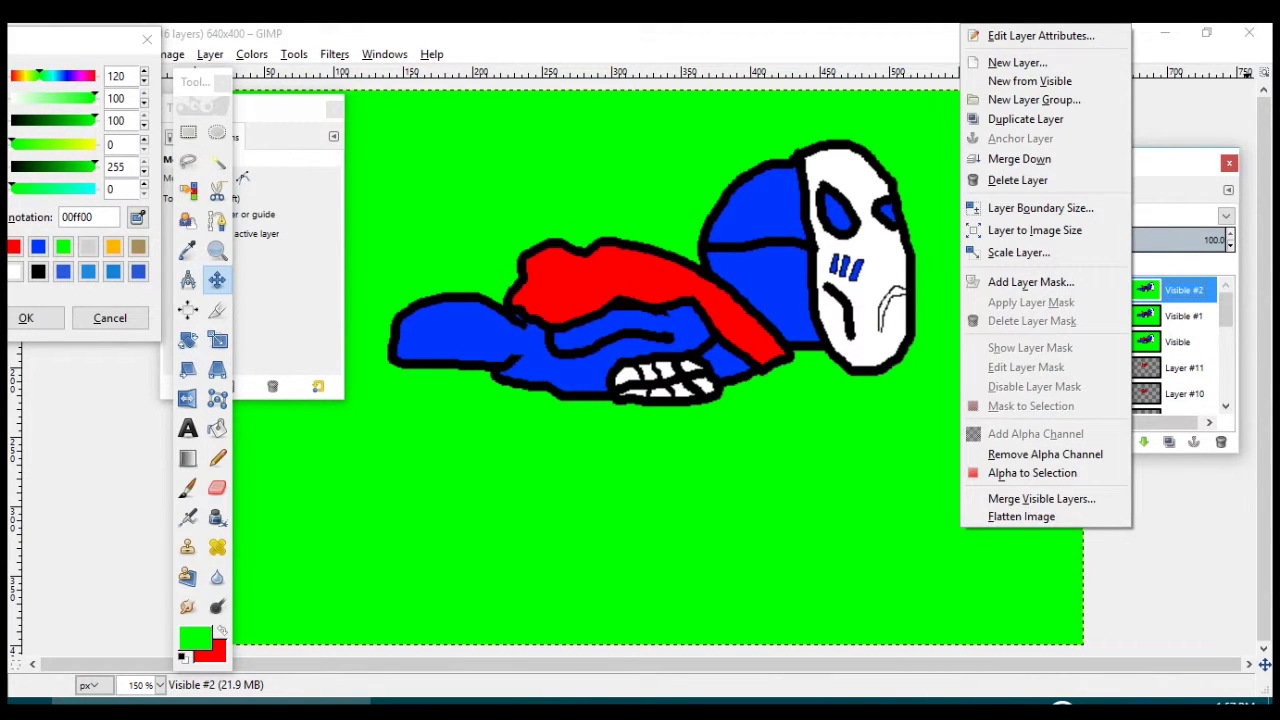
{"action": "left_click", "coordinate": [1030, 80]}
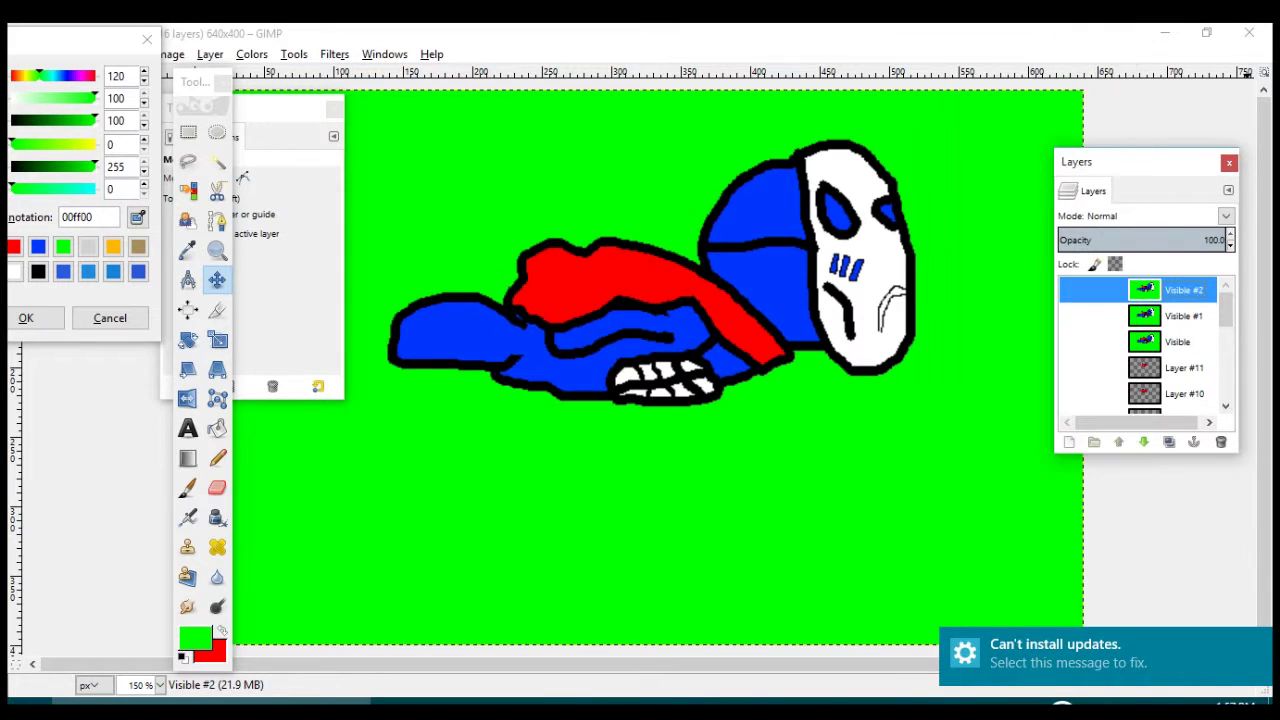
{"action": "left_click_drag", "start_coordinate": [641, 361], "coordinate": [607, 355]}
{"action": "left_click_drag", "start_coordinate": [418, 323], "coordinate": [445, 330]}
{"action": "left_click_drag", "start_coordinate": [671, 377], "coordinate": [668, 375]}
{"action": "left_click_drag", "start_coordinate": [853, 304], "coordinate": [857, 280]}
{"action": "right_click", "coordinate": [1159, 290]}
{"action": "left_click", "coordinate": [1060, 80]}
- Show the Layer #10 cape instead of Layer #9 and nudge the arm, hand and mask to a new position
{"action": "scroll", "coordinate": [1072, 327], "scroll_direction": "down", "scroll_amount": 4}
{"action": "left_click", "coordinate": [1072, 327]}
{"action": "left_click", "coordinate": [1072, 301]}
{"action": "left_click_drag", "start_coordinate": [574, 344], "coordinate": [560, 345]}
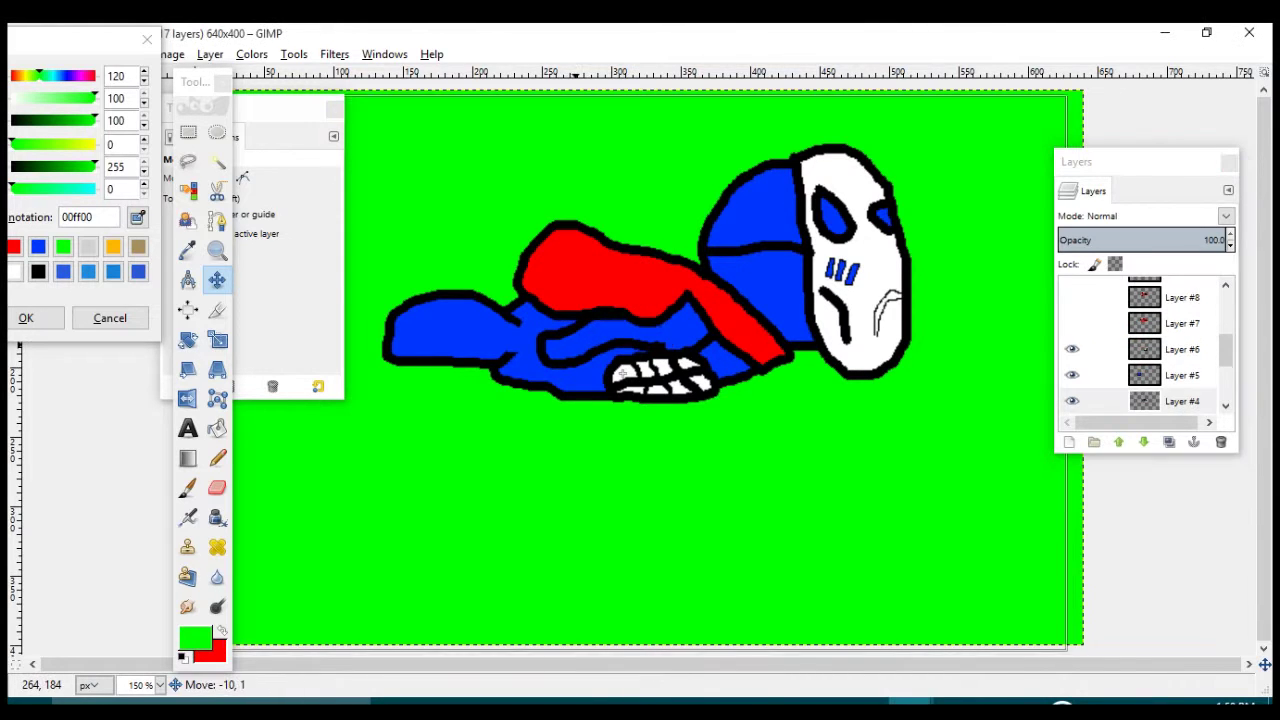
{"action": "left_click_drag", "start_coordinate": [649, 386], "coordinate": [646, 388]}
{"action": "left_click_drag", "start_coordinate": [869, 289], "coordinate": [869, 281]}
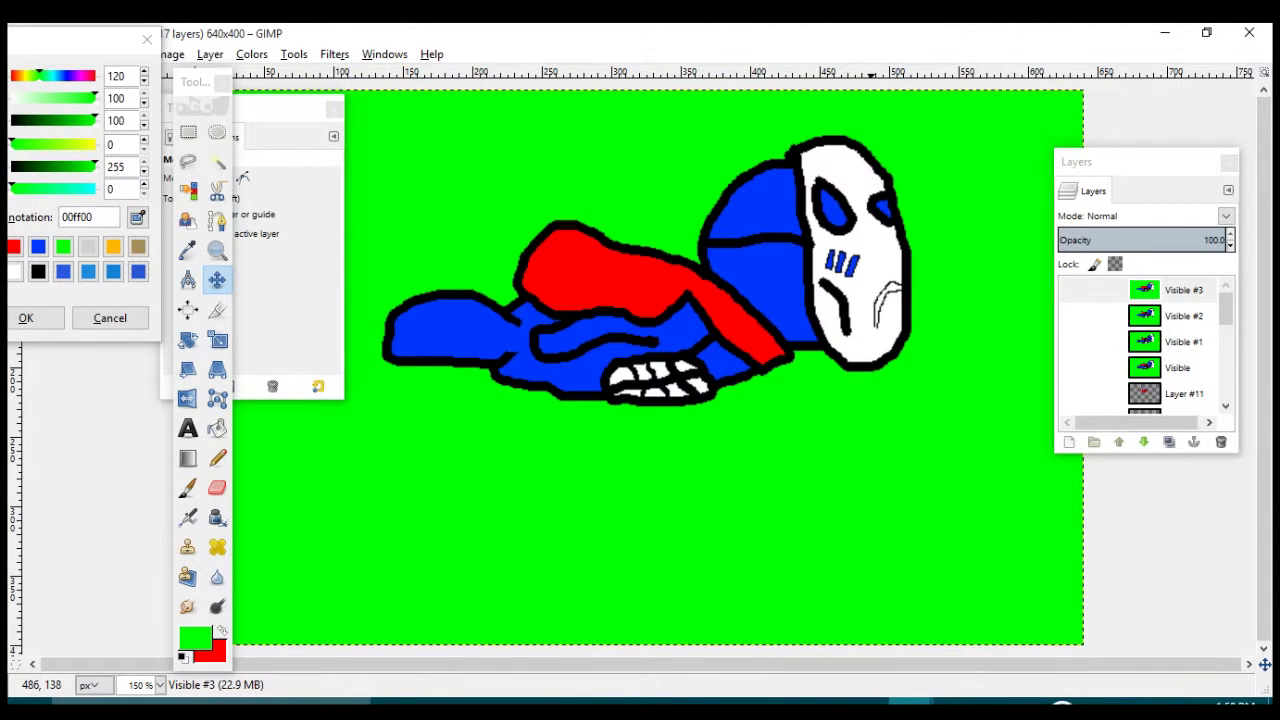
- Capture the pose as a new hidden layer from visible and switch the cape from Layer #10 to Layer #11
{"action": "right_click", "coordinate": [1140, 290]}
{"action": "left_click", "coordinate": [1040, 81]}
{"action": "left_click", "coordinate": [1072, 290]}
{"action": "scroll", "coordinate": [1072, 300], "scroll_direction": "down", "scroll_amount": 5}
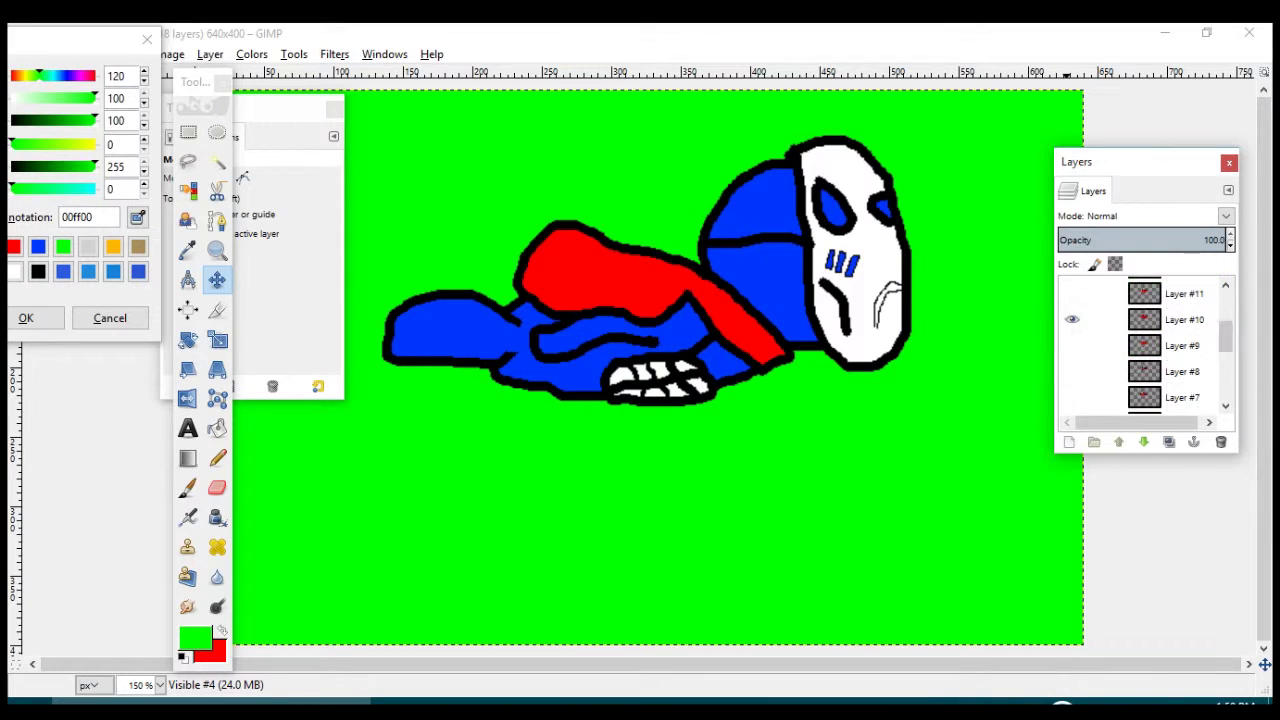
{"action": "left_click", "coordinate": [1072, 319]}
{"action": "left_click", "coordinate": [1072, 295]}
{"action": "scroll", "coordinate": [1140, 340], "scroll_direction": "up", "scroll_amount": 3}
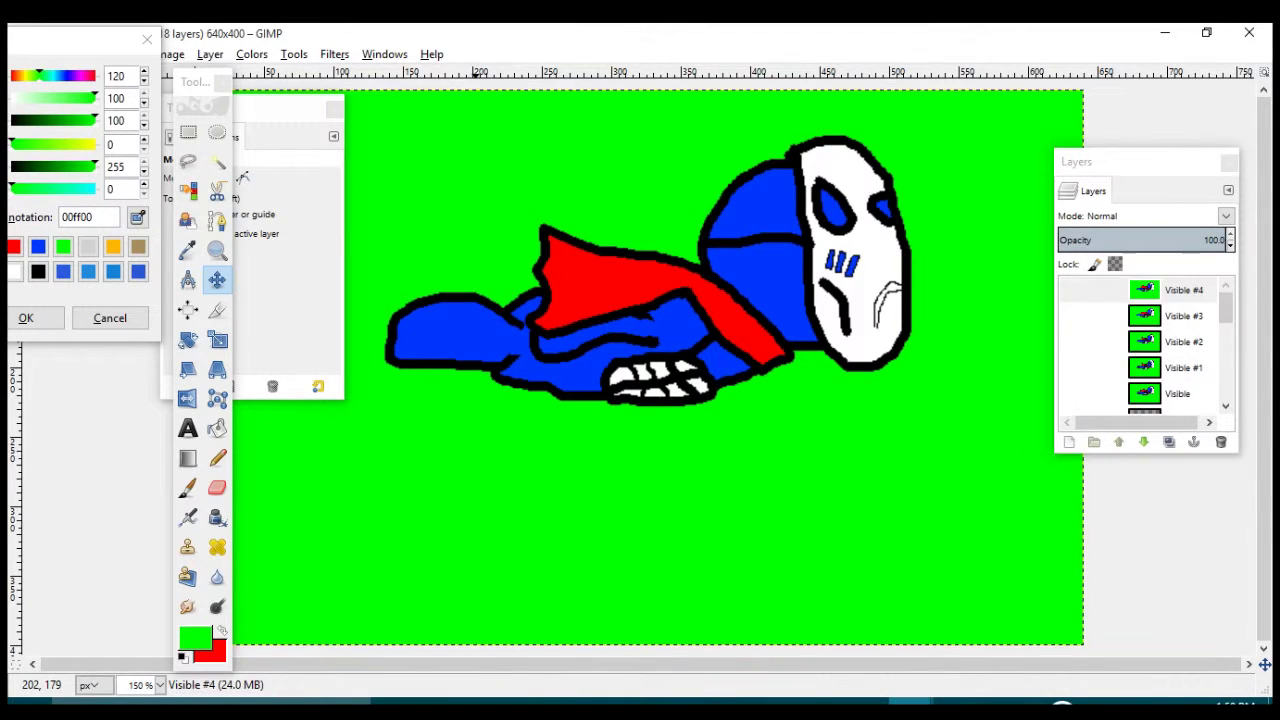
- Create a new layer from the visible pose with the Layer #11 cape and hide that new layer
{"action": "right_click", "coordinate": [1140, 290]}
{"action": "left_click", "coordinate": [1040, 81]}
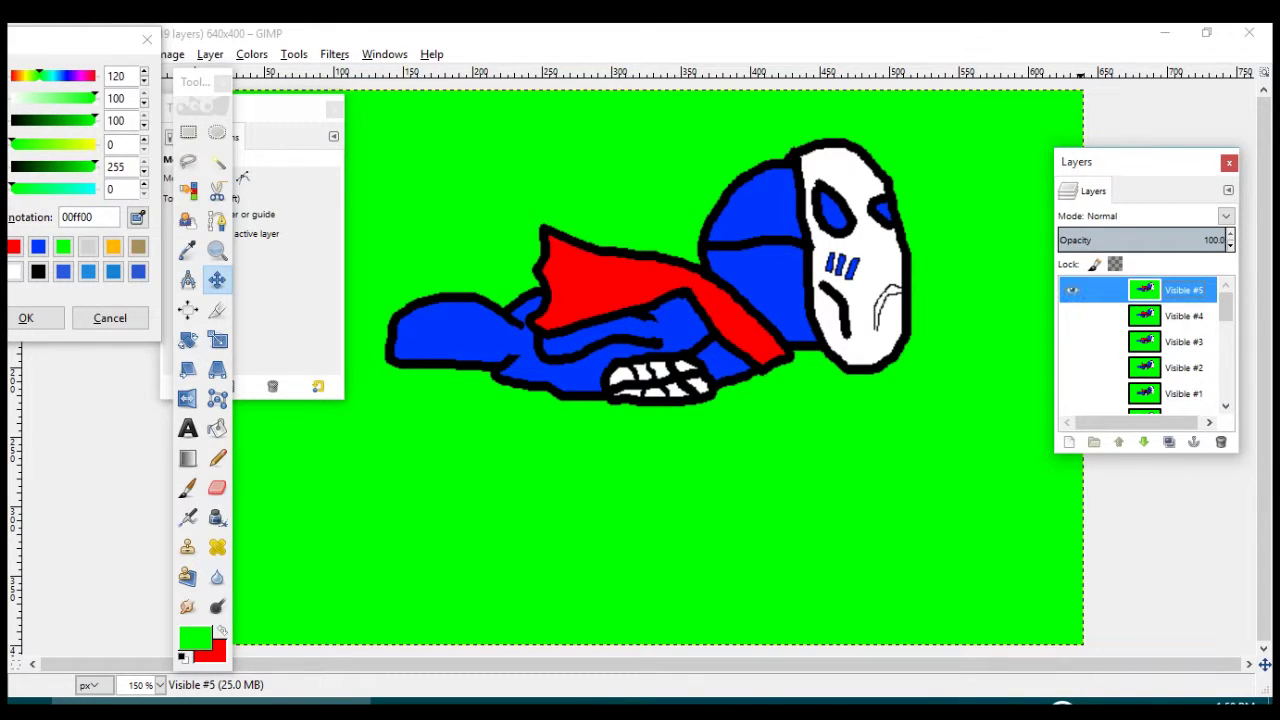
{"action": "left_click", "coordinate": [1072, 290]}
{"action": "right_click", "coordinate": [1140, 290]}
{"action": "left_click", "coordinate": [1040, 81]}
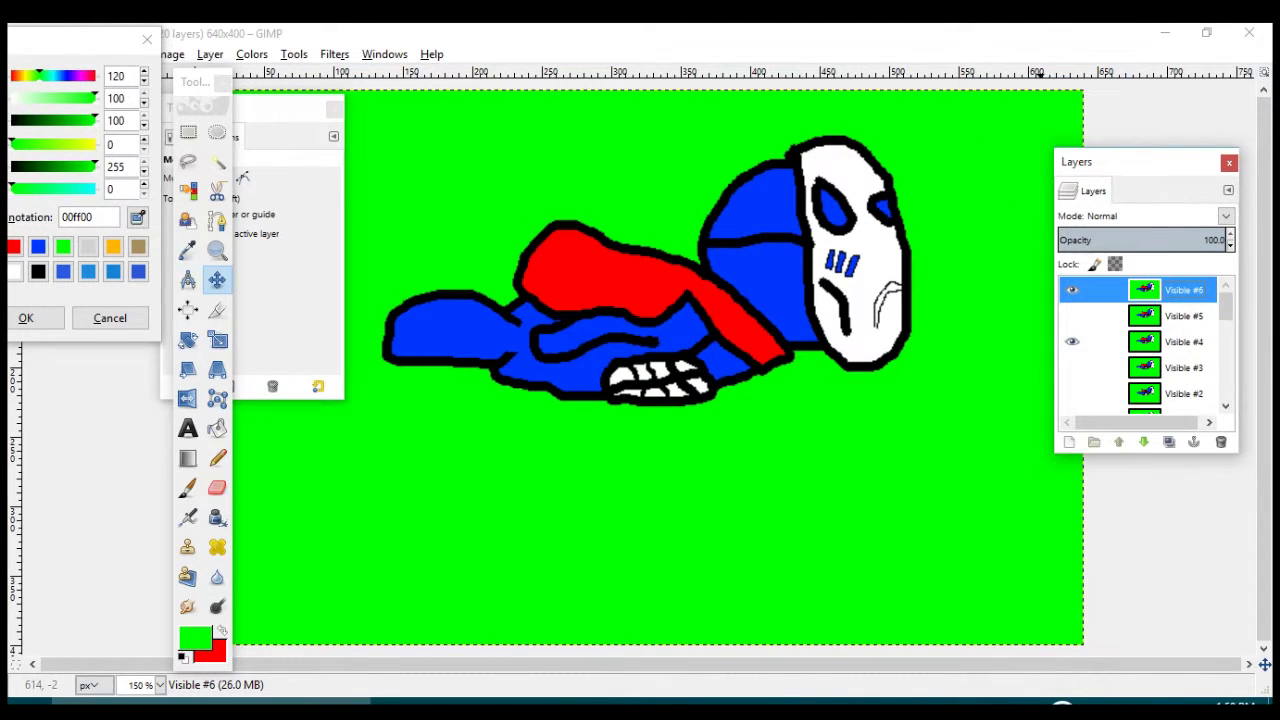
{"action": "left_click", "coordinate": [1072, 316]}
- Hide the Layer #11 cape, show the Layer #10 cape and move the mask slightly down and left
{"action": "scroll", "coordinate": [1072, 316], "scroll_direction": "down", "scroll_amount": 3}
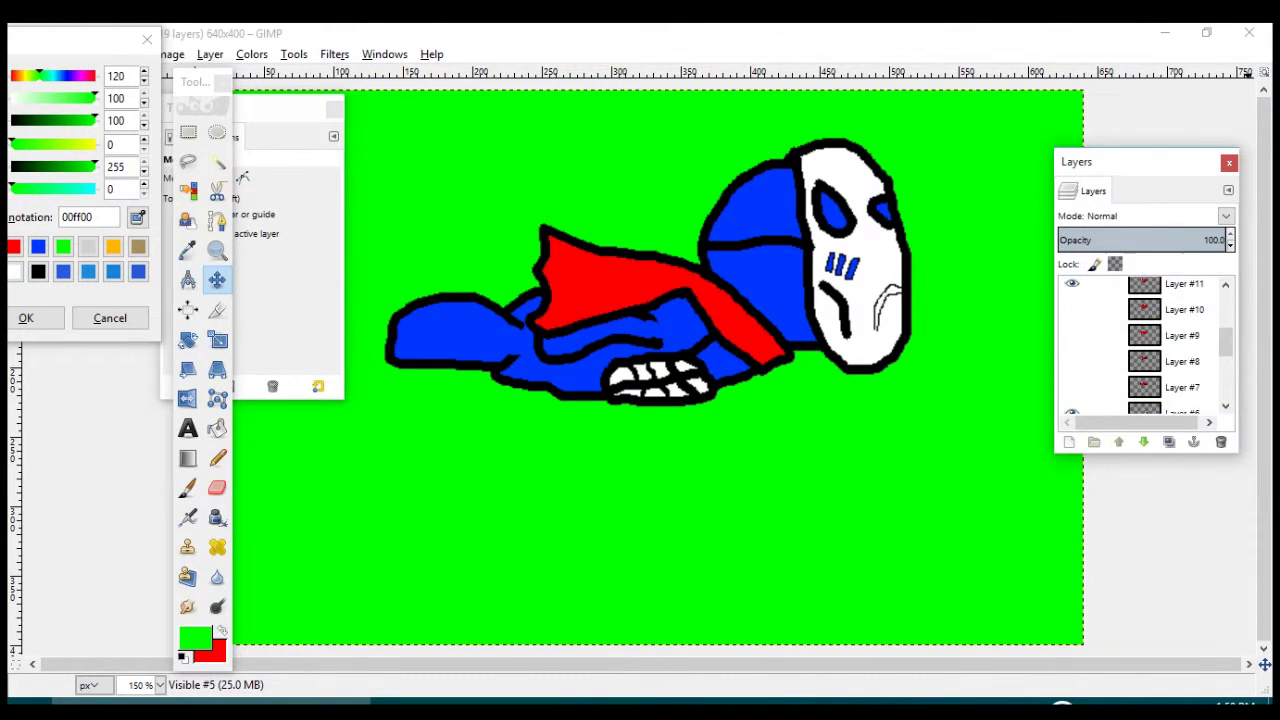
{"action": "left_click", "coordinate": [1072, 286]}
{"action": "left_click", "coordinate": [1072, 307]}
{"action": "left_click_drag", "start_coordinate": [861, 265], "coordinate": [858, 271]}
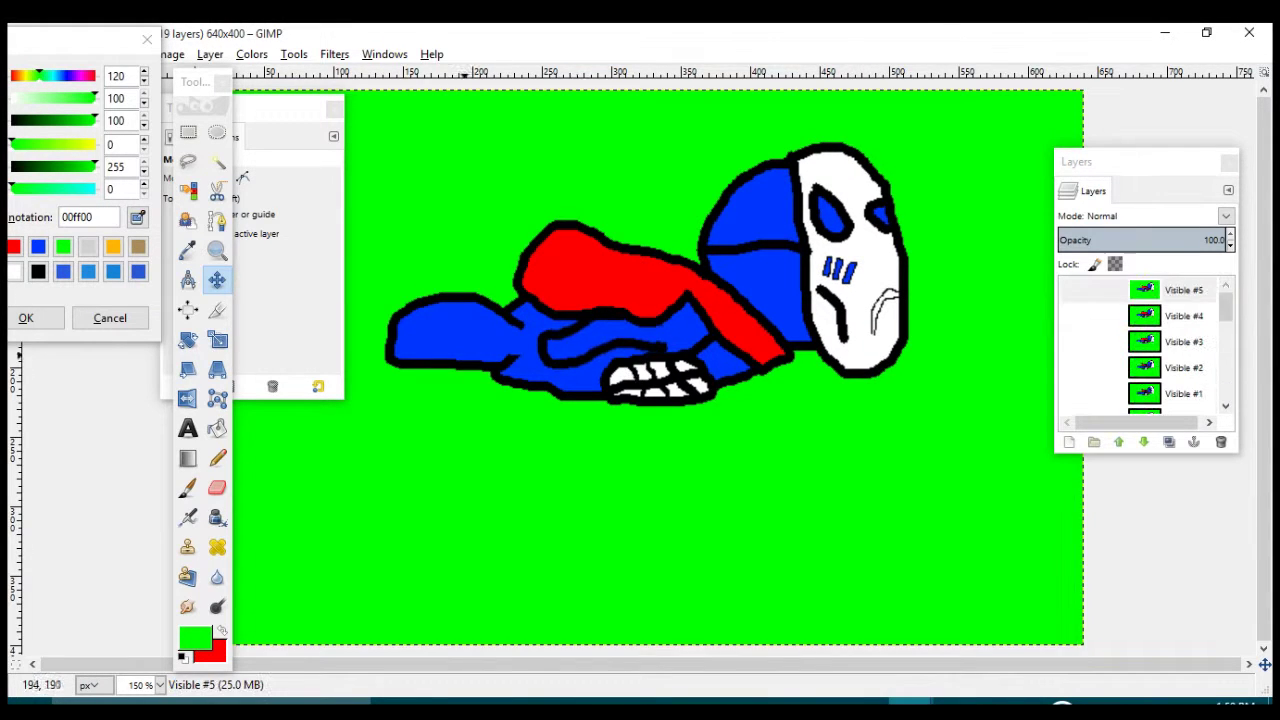
- Create a new layer from the visible pose and replace the Layer #10 cape with the one on Layer #9
{"action": "right_click", "coordinate": [1166, 291]}
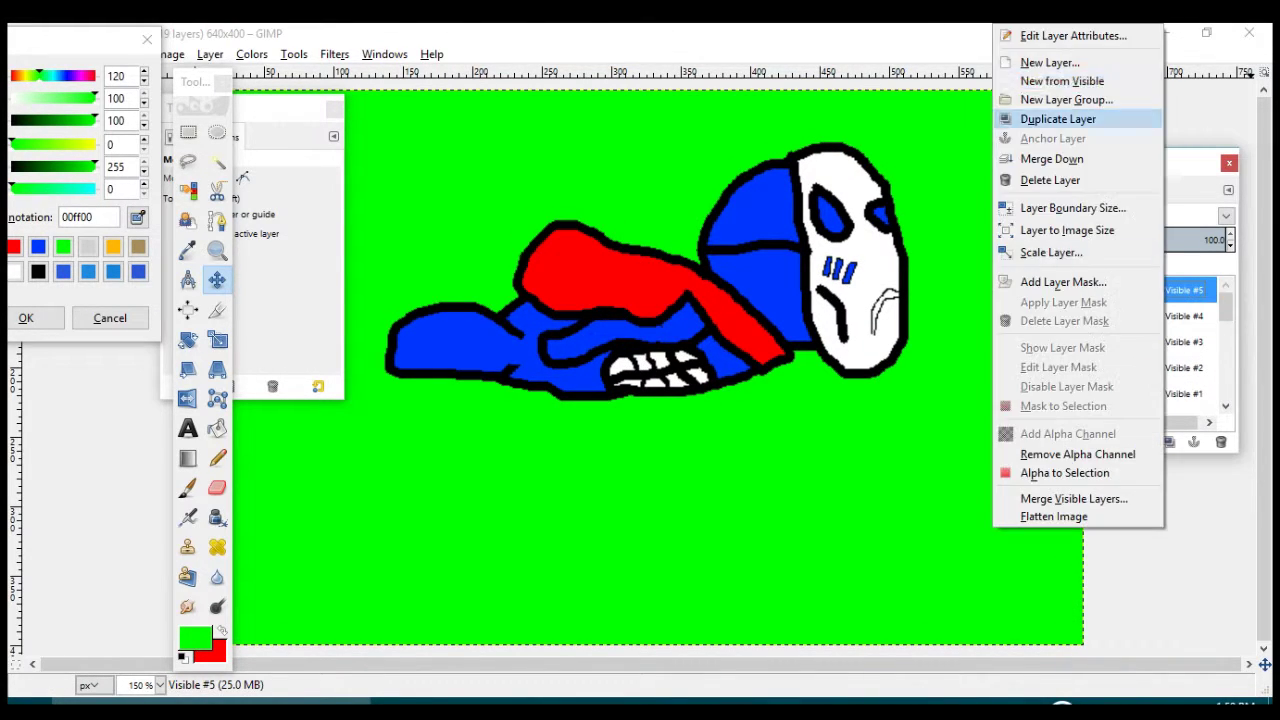
{"action": "left_click", "coordinate": [1066, 81]}
{"action": "scroll", "coordinate": [1072, 290], "scroll_direction": "down", "scroll_amount": 6}
{"action": "left_click", "coordinate": [1072, 324]}
{"action": "left_click", "coordinate": [1072, 350]}
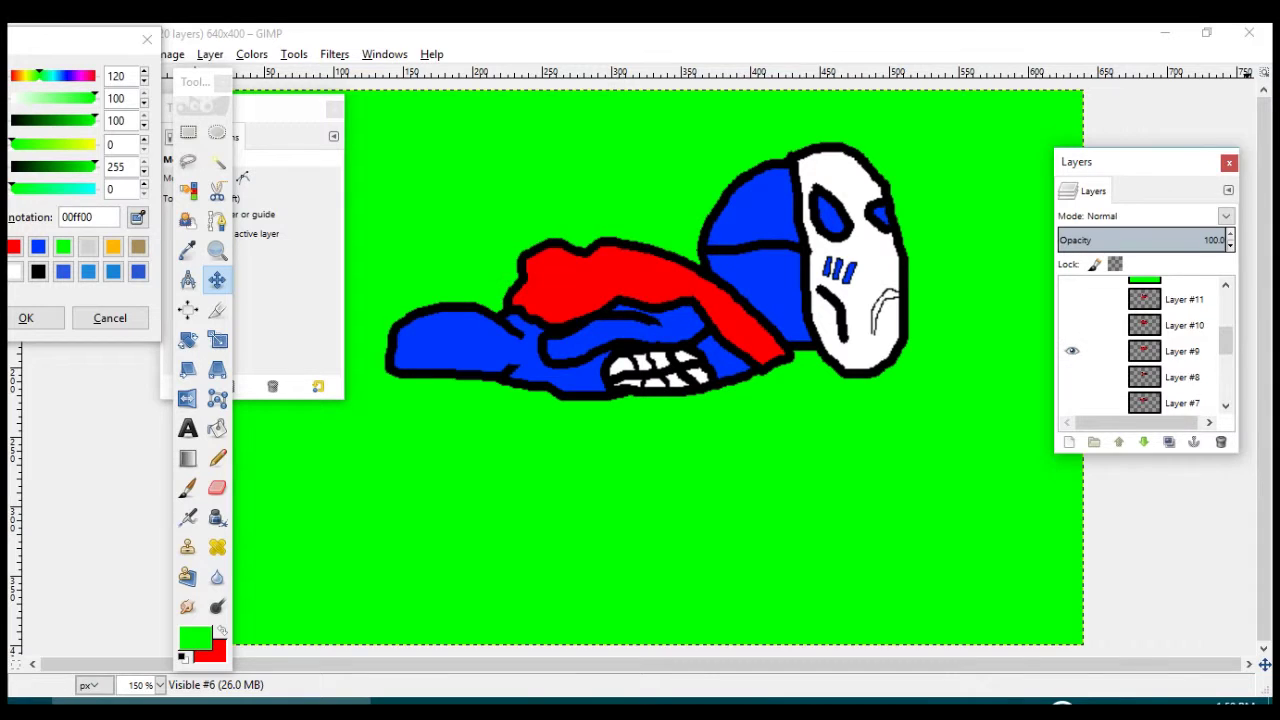
- Nudge the hand and legs slightly to the right and capture the pose as a new layer from visible
{"action": "left_click", "coordinate": [622, 351]}
{"action": "left_click_drag", "start_coordinate": [479, 346], "coordinate": [486, 343]}
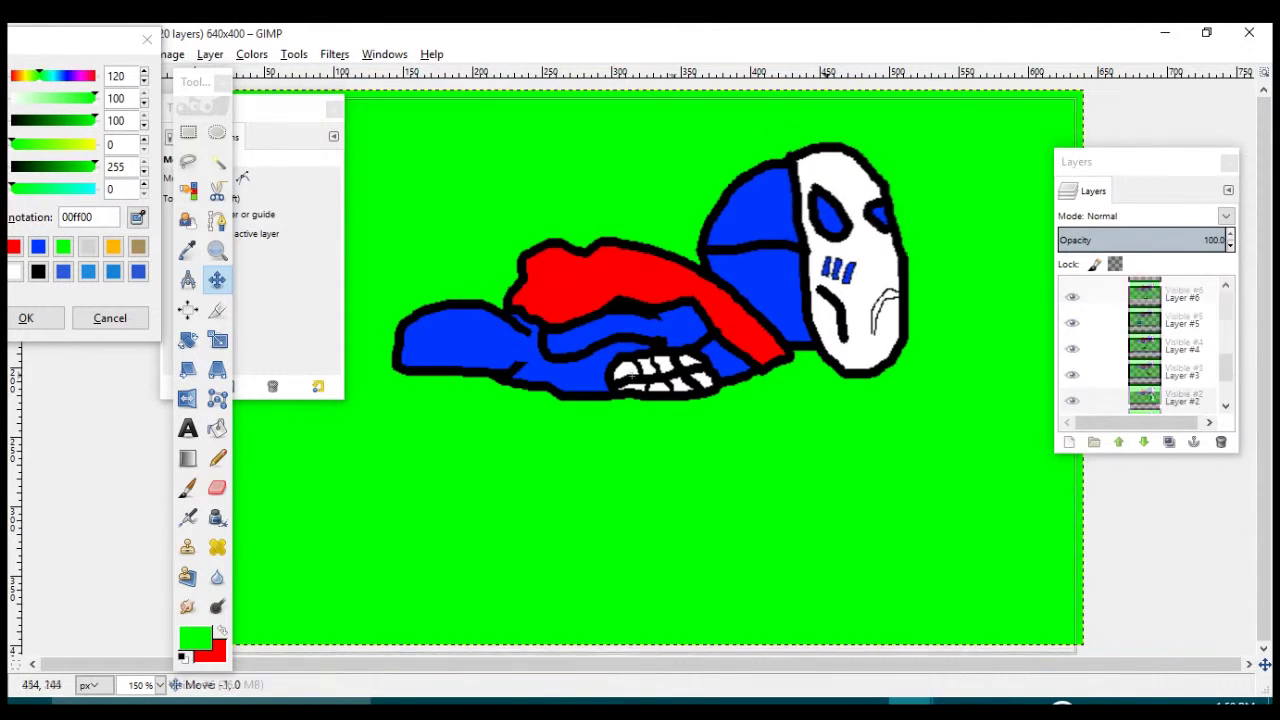
{"action": "right_click", "coordinate": [1160, 291]}
{"action": "left_click", "coordinate": [1088, 81]}
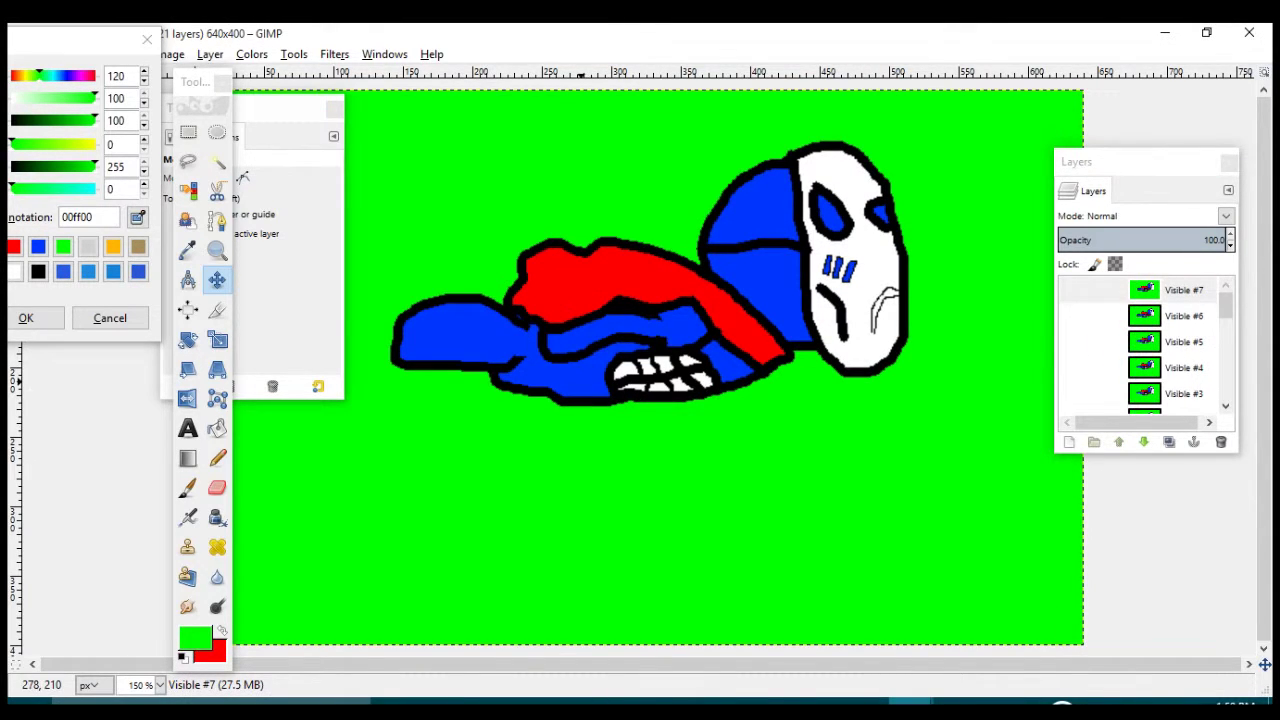
- Reposition the hand, legs and mask slightly while keeping the Layer #9 cape, and create another layer from visible
{"action": "right_click", "coordinate": [1184, 289]}
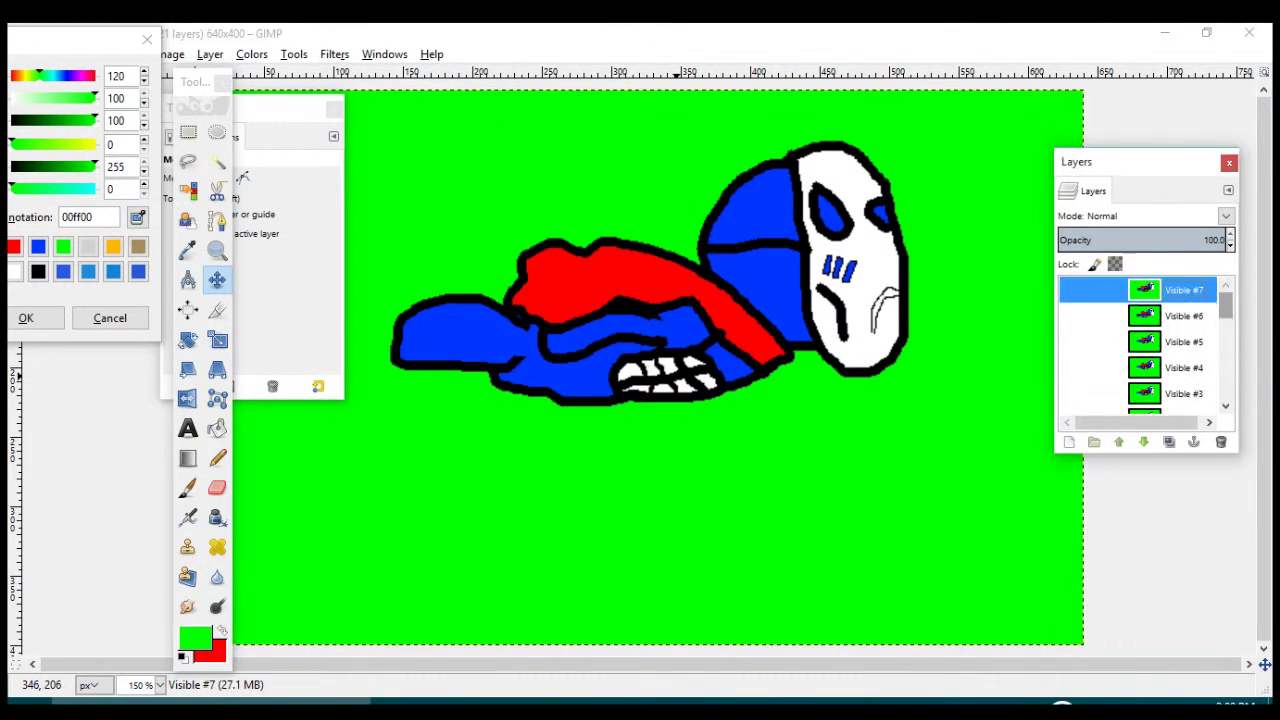
{"action": "left_click", "coordinate": [1082, 81]}
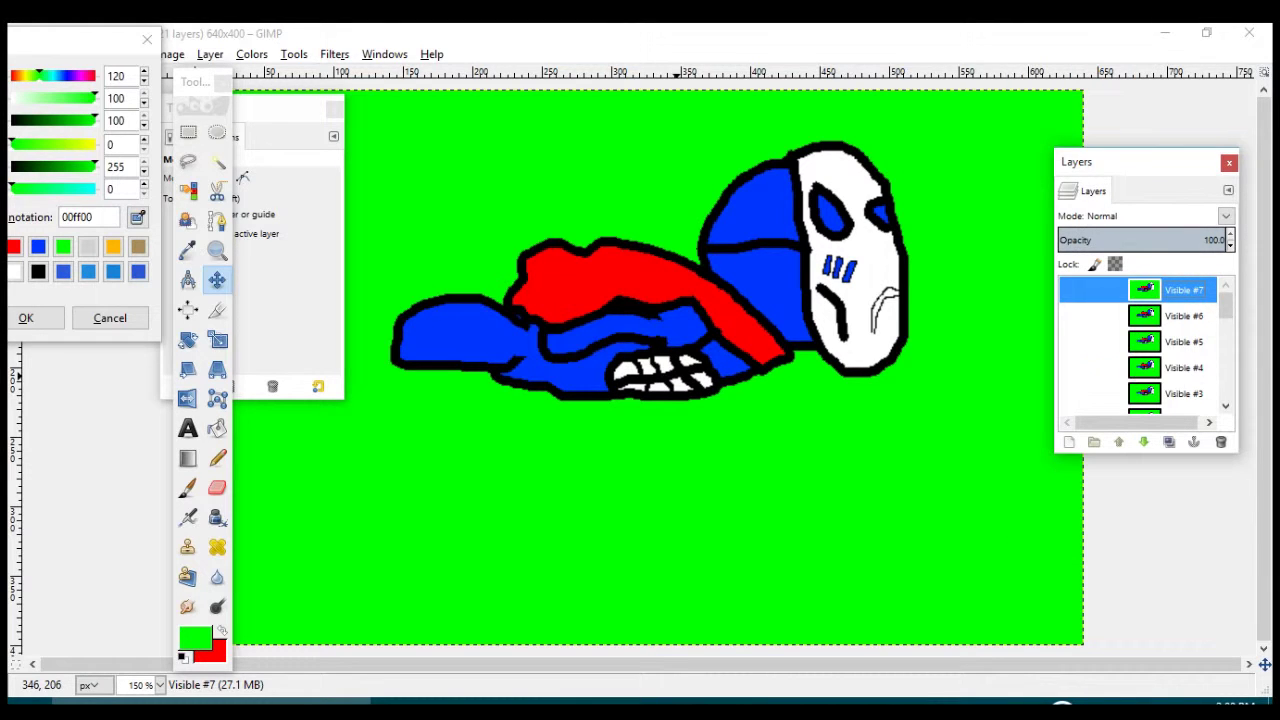
{"action": "left_click", "coordinate": [665, 389]}
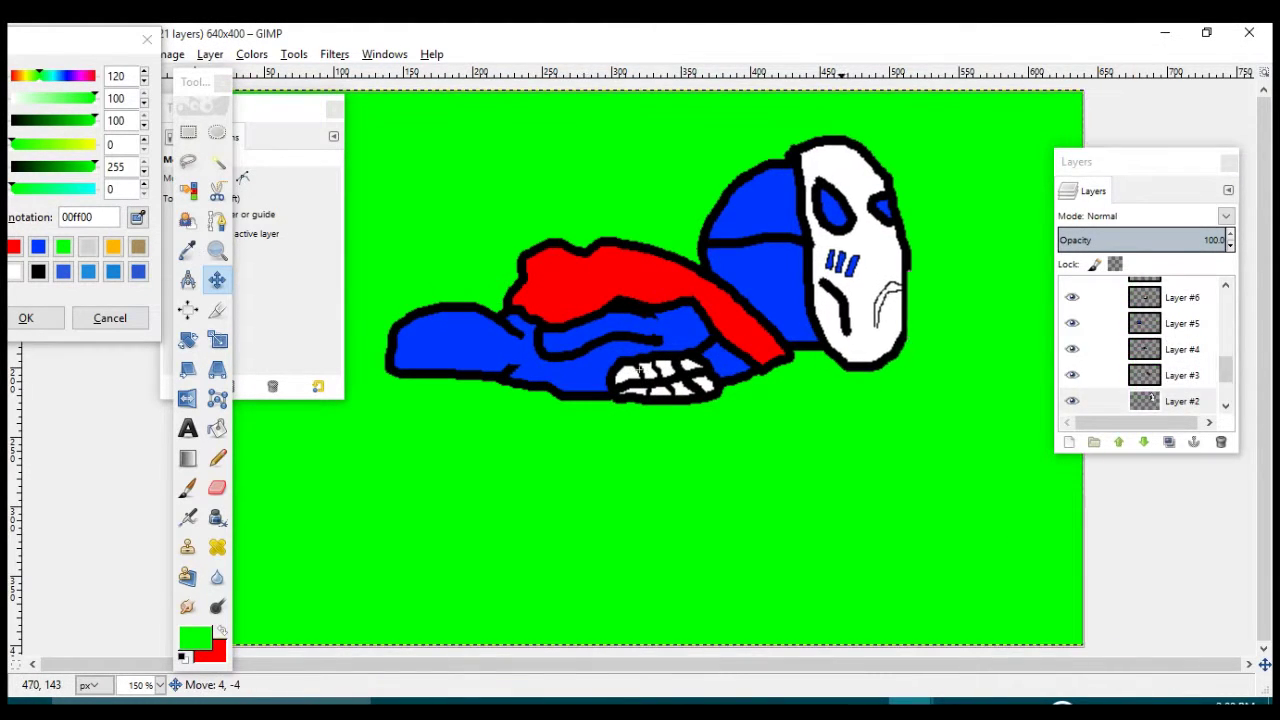
{"action": "right_click", "coordinate": [1145, 290]}
{"action": "left_click", "coordinate": [1040, 81]}
- Build the next pose with the Layer #8 cape and shifted body parts, and capture it as a new layer from visible
{"action": "scroll", "coordinate": [1072, 300], "scroll_direction": "down", "scroll_amount": 11}
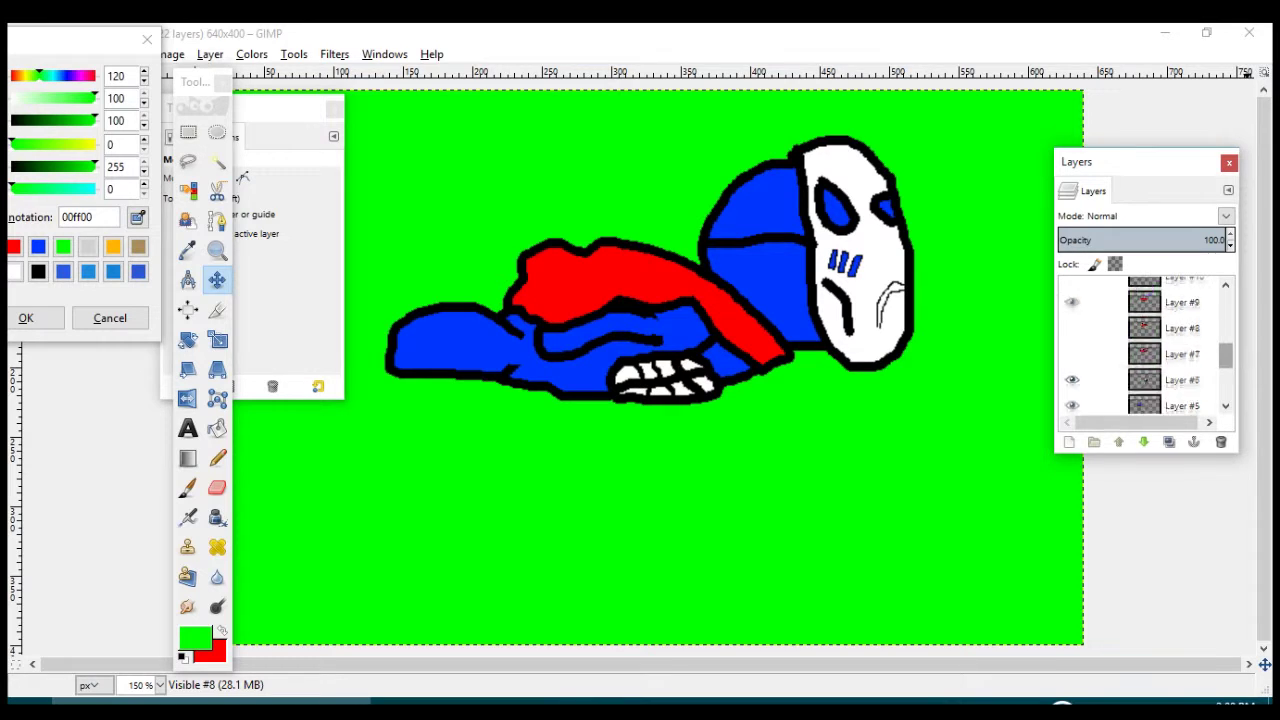
{"action": "left_click", "coordinate": [1072, 301]}
{"action": "scroll", "coordinate": [1072, 298], "scroll_direction": "up", "scroll_amount": 6}
{"action": "left_click_drag", "start_coordinate": [615, 331], "coordinate": [620, 329]}
{"action": "left_click", "coordinate": [659, 380]}
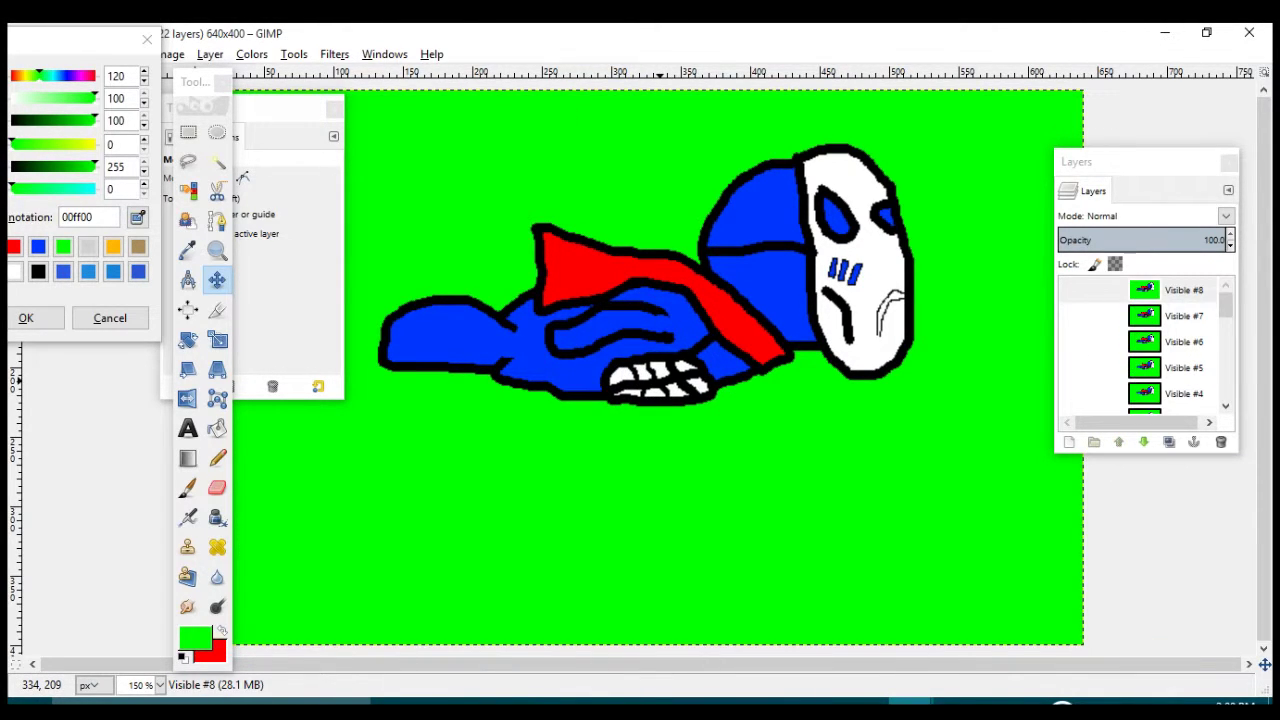
{"action": "right_click", "coordinate": [1148, 300]}
{"action": "left_click", "coordinate": [1030, 117]}
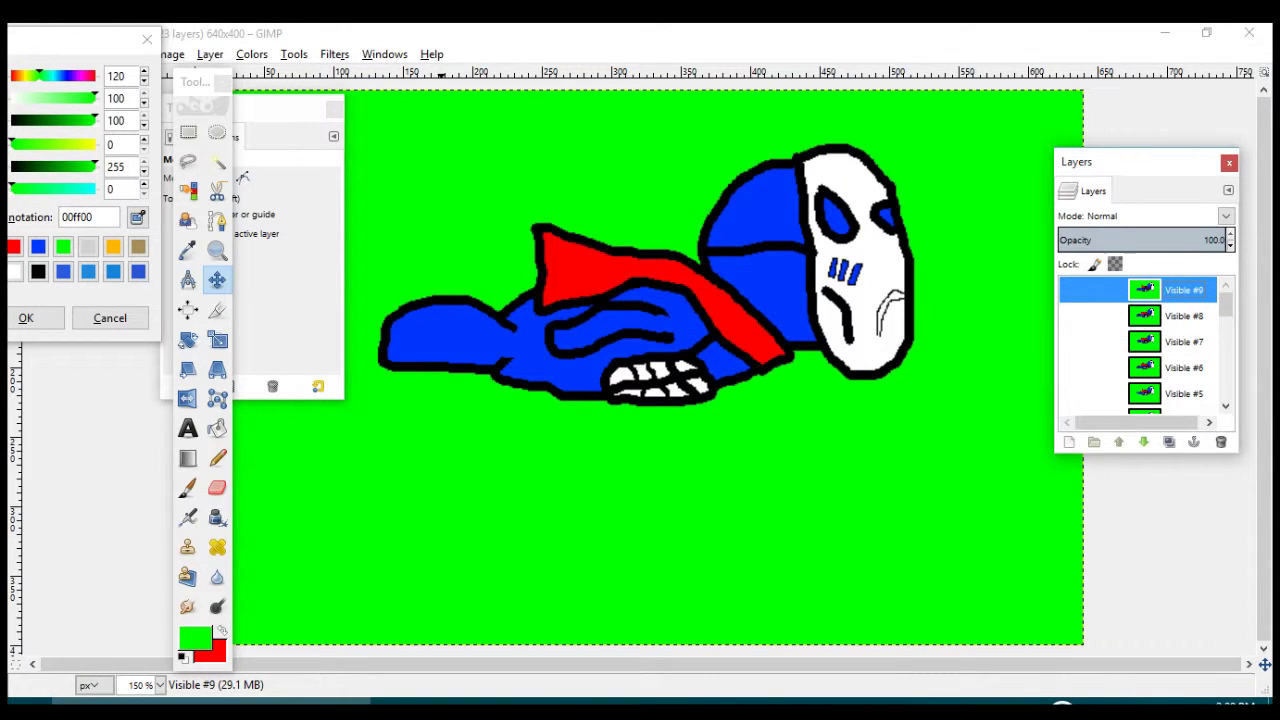
- Preview the layers as frames by playing them with the Animation Playback filter
{"action": "left_click", "coordinate": [384, 54]}
{"action": "left_click", "coordinate": [384, 54]}
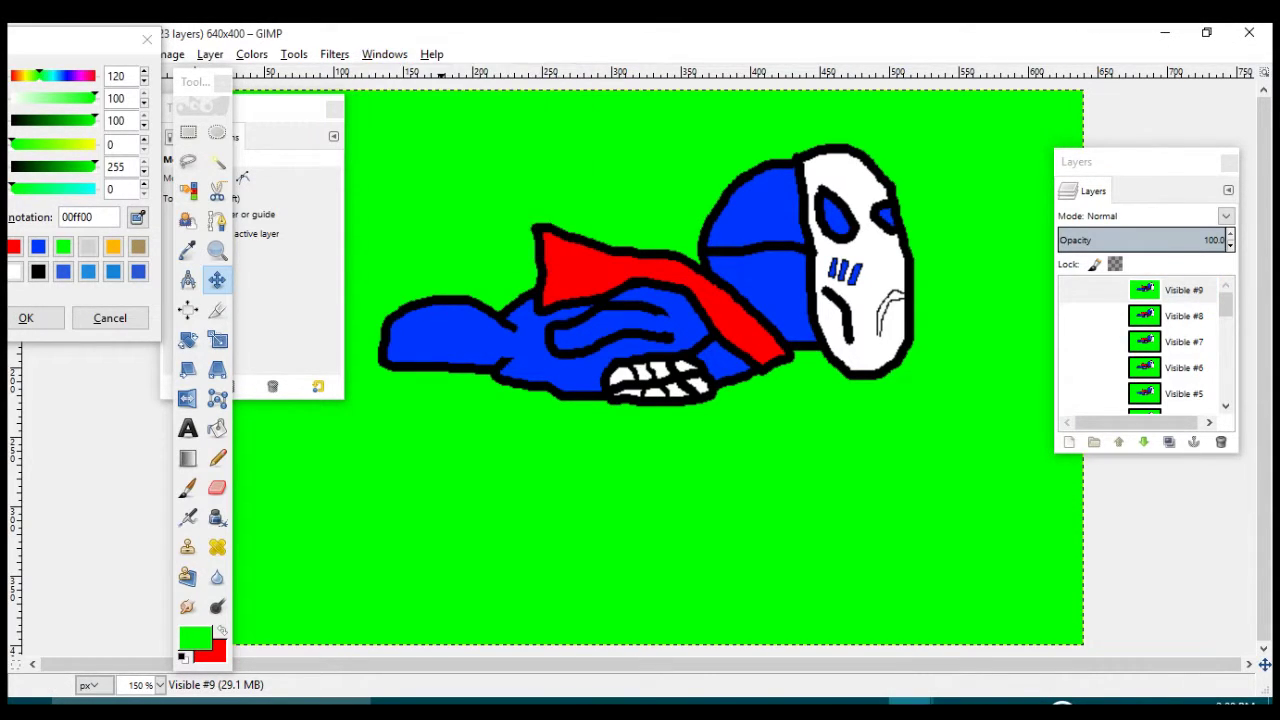
{"action": "left_click", "coordinate": [334, 54]}
{"action": "mouse_move", "coordinate": [450, 372]}
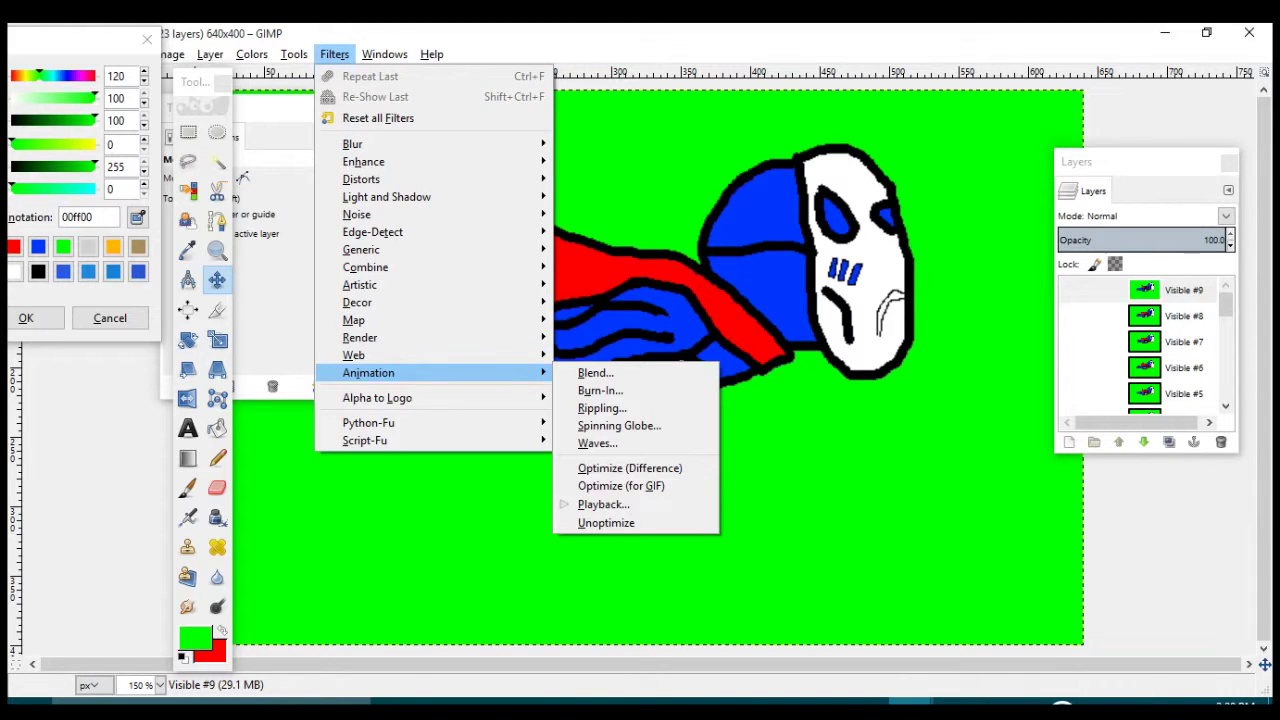
{"action": "left_click", "coordinate": [600, 504]}
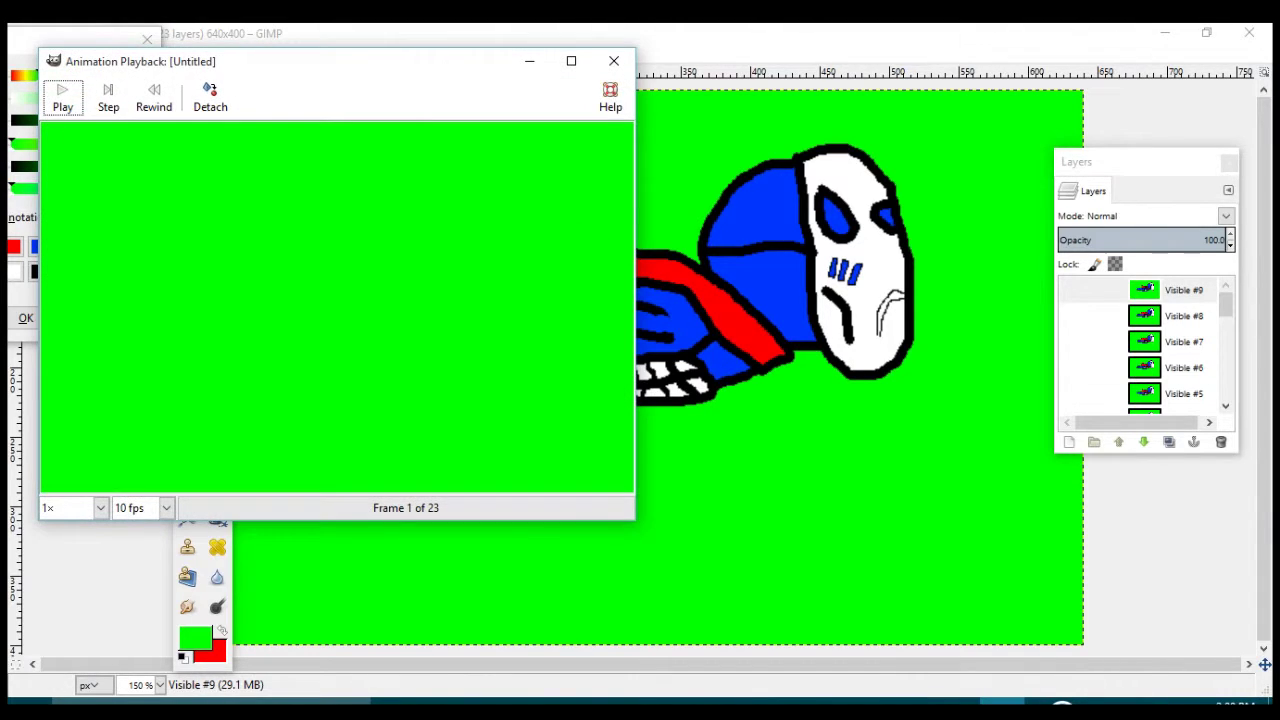
{"action": "left_click", "coordinate": [62, 98]}
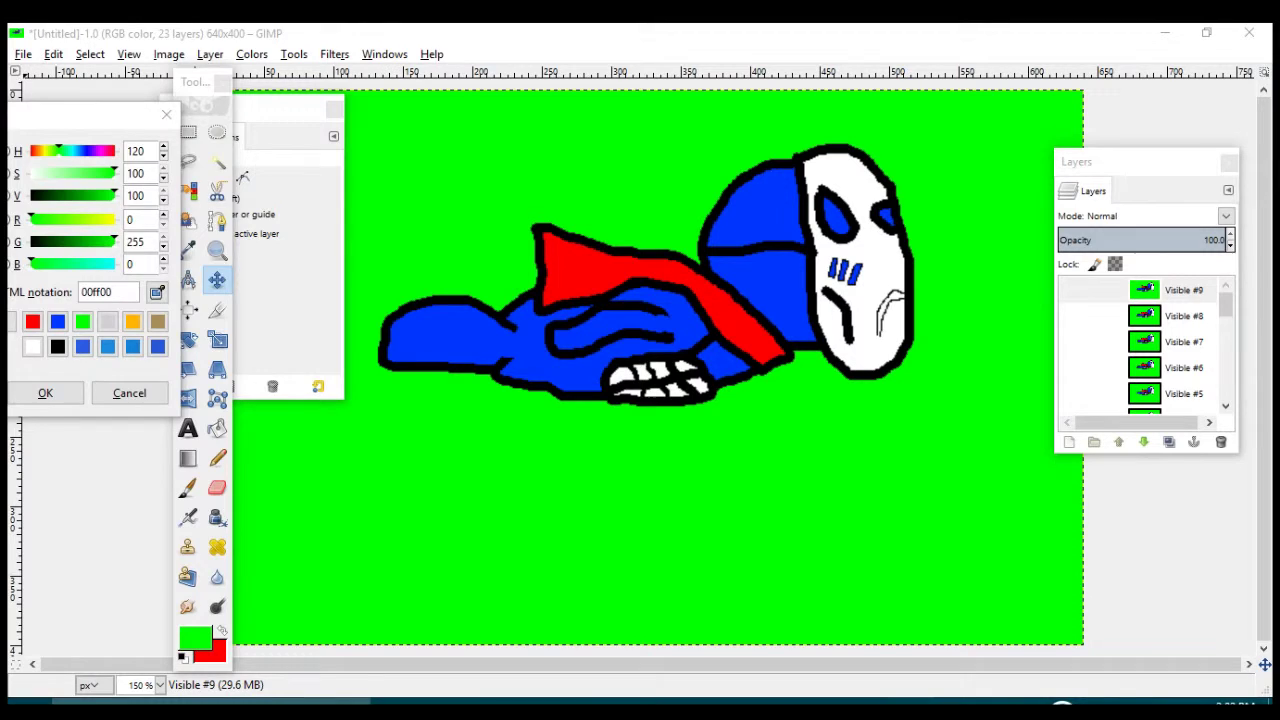
- Start exporting the 23-layer character animation to a file with Export As
{"action": "left_click", "coordinate": [23, 54]}
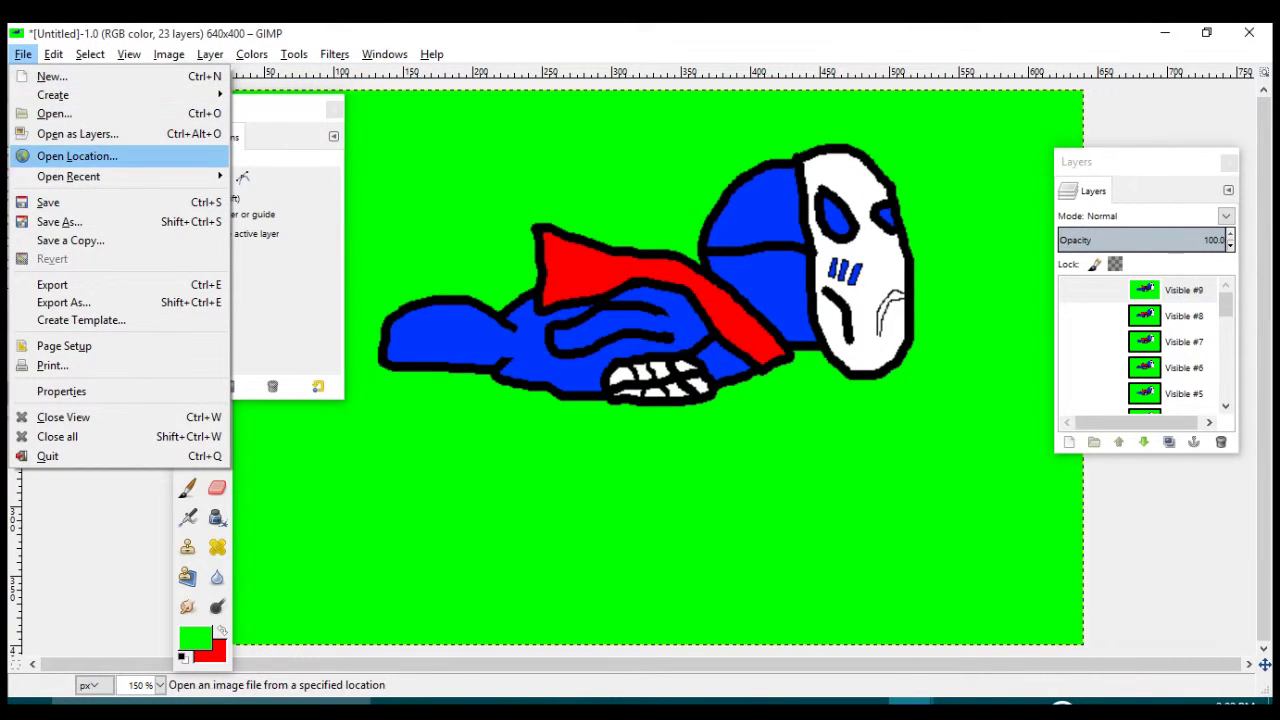
{"action": "left_click", "coordinate": [85, 302]}
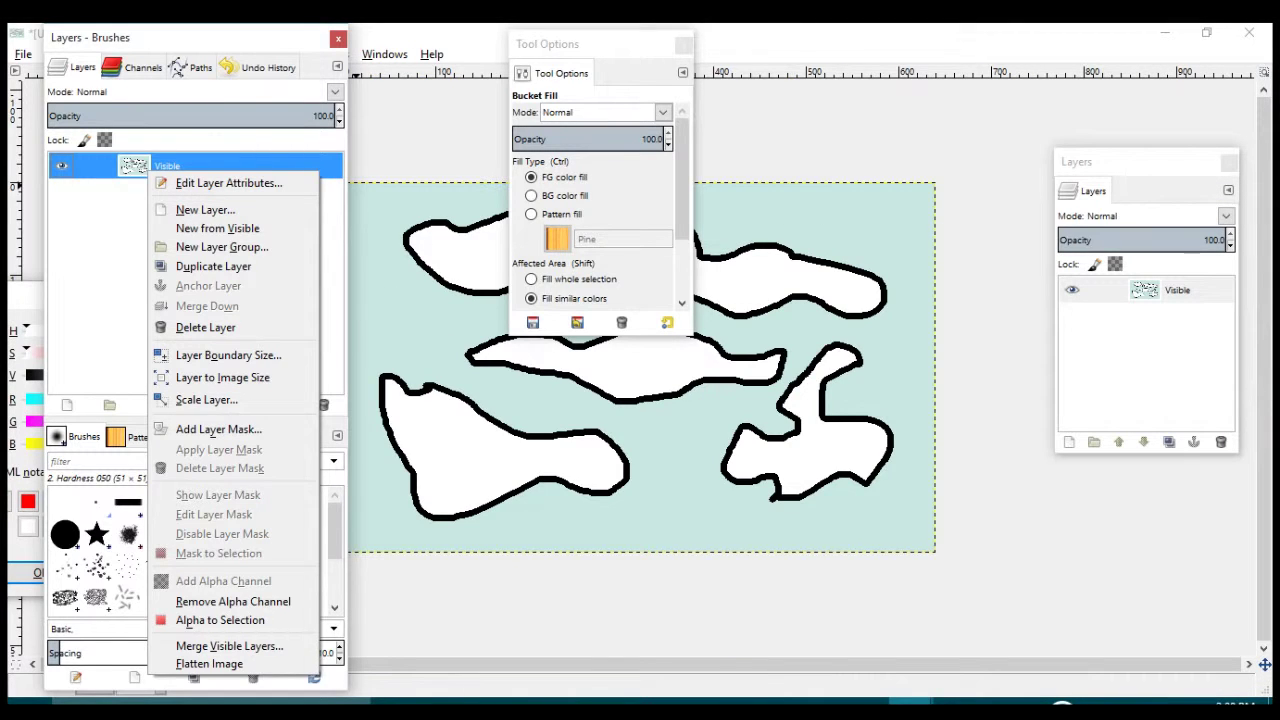
- Copy everything visible in the clouds drawing to the clipboard and close that image
{"action": "left_click", "coordinate": [463, 309]}
{"action": "right_click", "coordinate": [463, 309]}
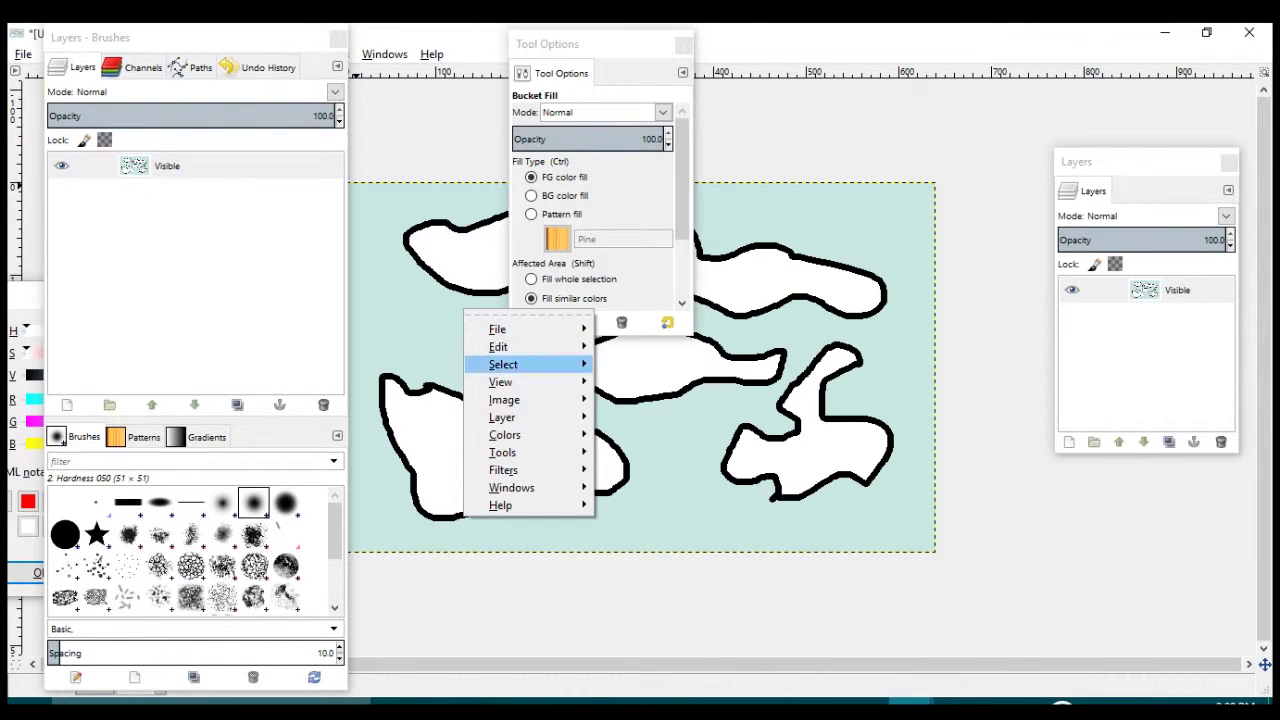
{"action": "mouse_move", "coordinate": [498, 346]}
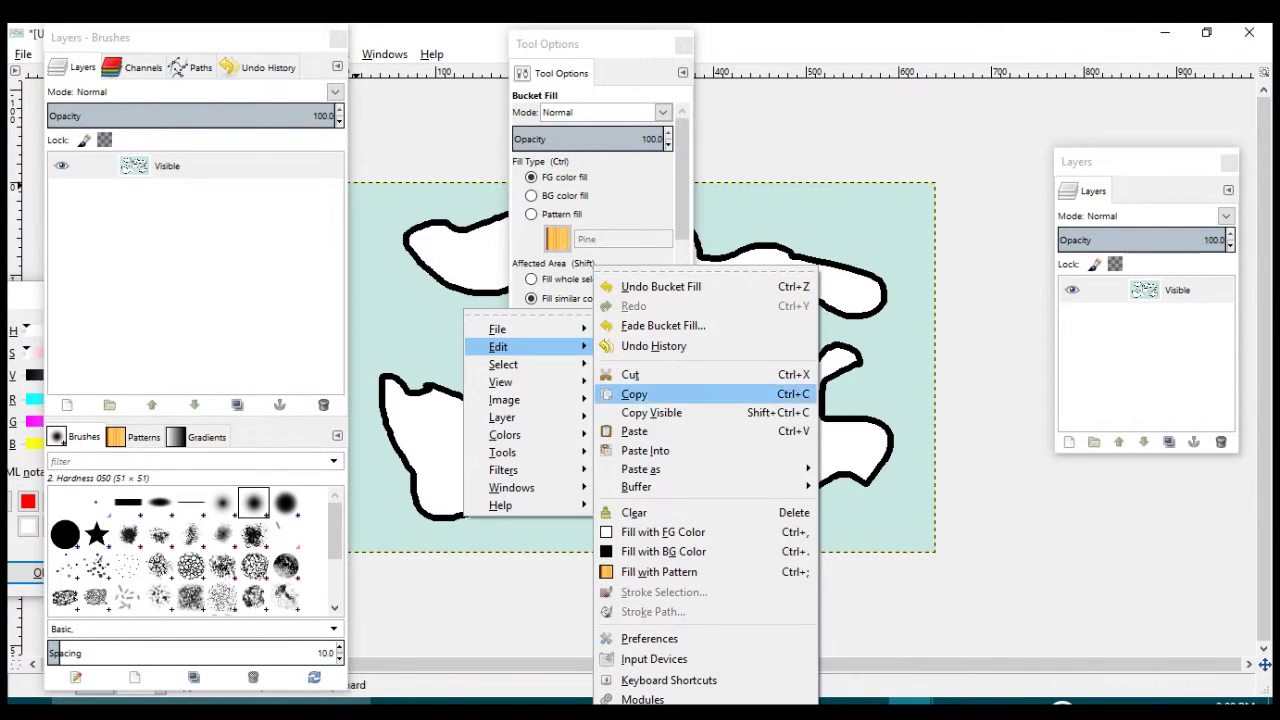
{"action": "left_click", "coordinate": [651, 412]}
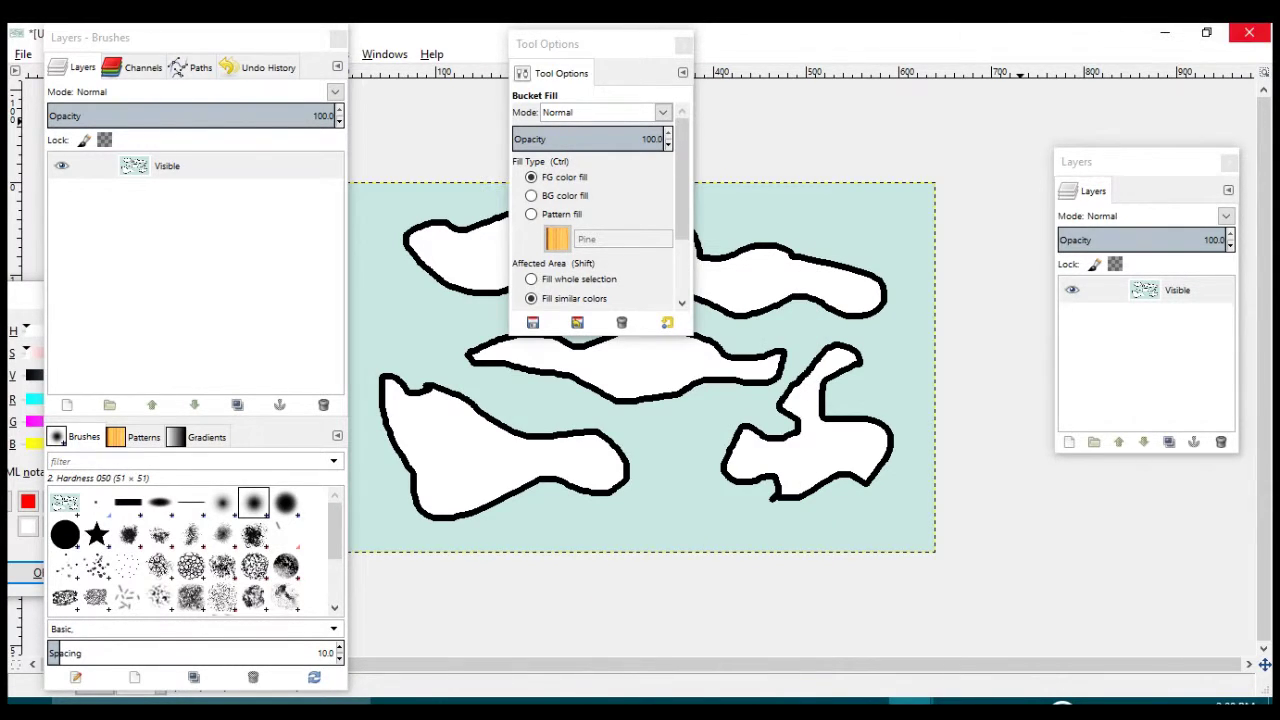
{"action": "left_click", "coordinate": [1249, 33]}
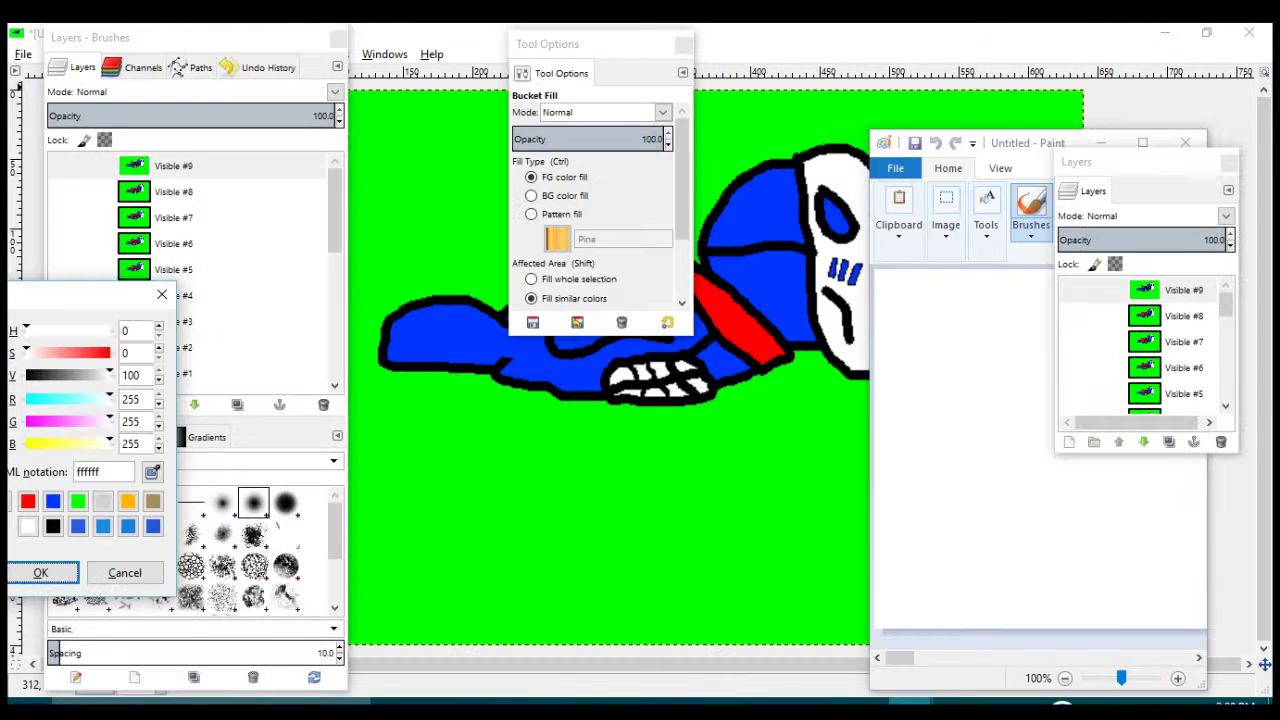
- Switch to Paint, paste the copied clouds picture onto the blank canvas and shift it horizontally into place
{"action": "left_click", "coordinate": [1143, 143]}
{"action": "left_click", "coordinate": [32, 115]}
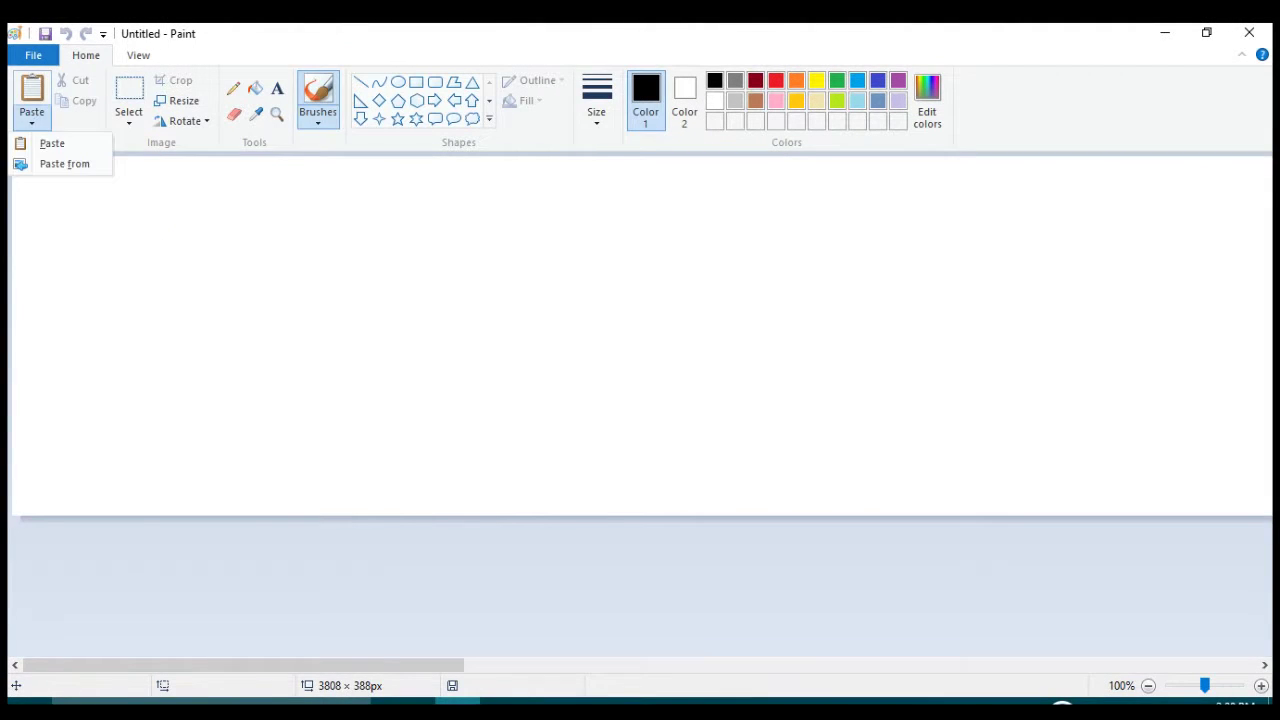
{"action": "left_click", "coordinate": [51, 143]}
{"action": "left_click_drag", "start_coordinate": [249, 366], "coordinate": [841, 365]}
{"action": "left_click_drag", "start_coordinate": [1204, 686], "coordinate": [1214, 686]}
{"action": "left_click_drag", "start_coordinate": [97, 665], "coordinate": [486, 665]}
{"action": "left_click", "coordinate": [600, 500]}
- Paste further copies of the clouds picture and line them up side by side into a row of six
{"action": "left_click_drag", "start_coordinate": [1214, 686], "coordinate": [1174, 686]}
{"action": "left_click_drag", "start_coordinate": [93, 193], "coordinate": [385, 194]}
{"action": "left_click", "coordinate": [32, 88]}
{"action": "left_click_drag", "start_coordinate": [75, 215], "coordinate": [519, 218]}
{"action": "key", "text": "ctrl+v"}
{"action": "left_click_drag", "start_coordinate": [111, 206], "coordinate": [654, 199]}
{"action": "key", "text": "ctrl+v"}
{"action": "left_click_drag", "start_coordinate": [29, 199], "coordinate": [662, 207]}
{"action": "key", "text": "ctrl+v"}
{"action": "left_click", "coordinate": [32, 90]}
{"action": "left_click_drag", "start_coordinate": [71, 205], "coordinate": [799, 201]}
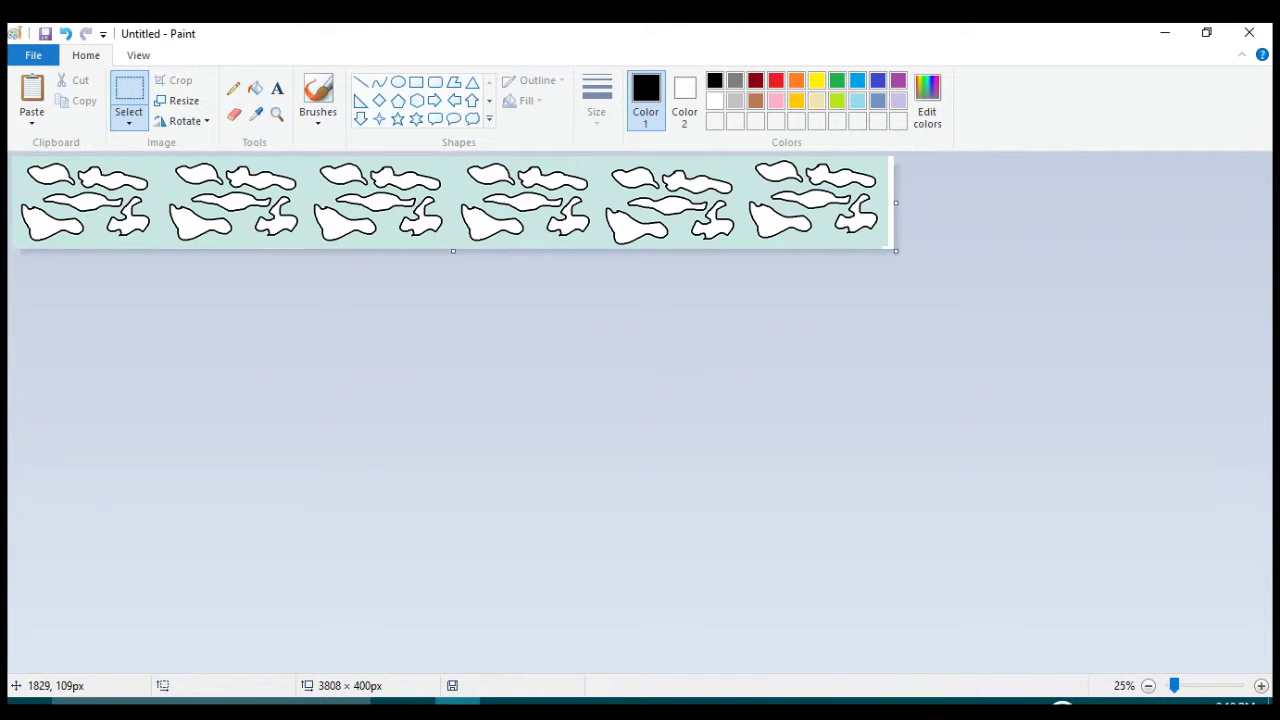
- Paste one more clouds copy and align it over the white strip at the row's far end
{"action": "left_click", "coordinate": [32, 90]}
{"action": "left_click_drag", "start_coordinate": [71, 205], "coordinate": [996, 187]}
{"action": "left_click_drag", "start_coordinate": [941, 229], "coordinate": [938, 230]}
- Try to place an additional clouds copy on the canvas, and undo that placement
{"action": "left_click", "coordinate": [32, 90]}
{"action": "scroll", "coordinate": [91, 196], "scroll_direction": "up", "scroll_amount": 3}
{"action": "left_click_drag", "start_coordinate": [91, 196], "coordinate": [656, 106]}
{"action": "key", "text": "ctrl+z"}
- Save the long cloud strip in Documents as the PNG file clouds 2
{"action": "left_click_drag", "start_coordinate": [1209, 686], "coordinate": [1169, 686]}
{"action": "scroll", "coordinate": [451, 196], "scroll_direction": "up", "scroll_amount": 2}
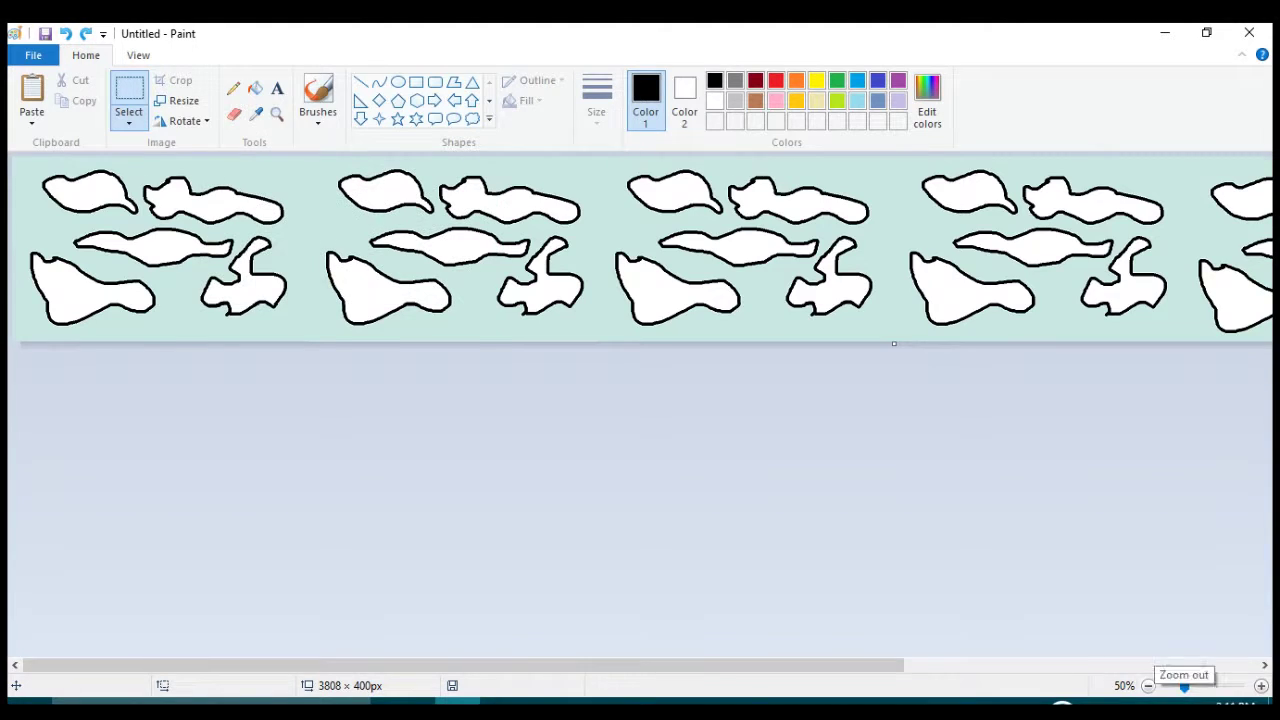
{"action": "scroll", "coordinate": [451, 196], "scroll_direction": "down", "scroll_amount": 2}
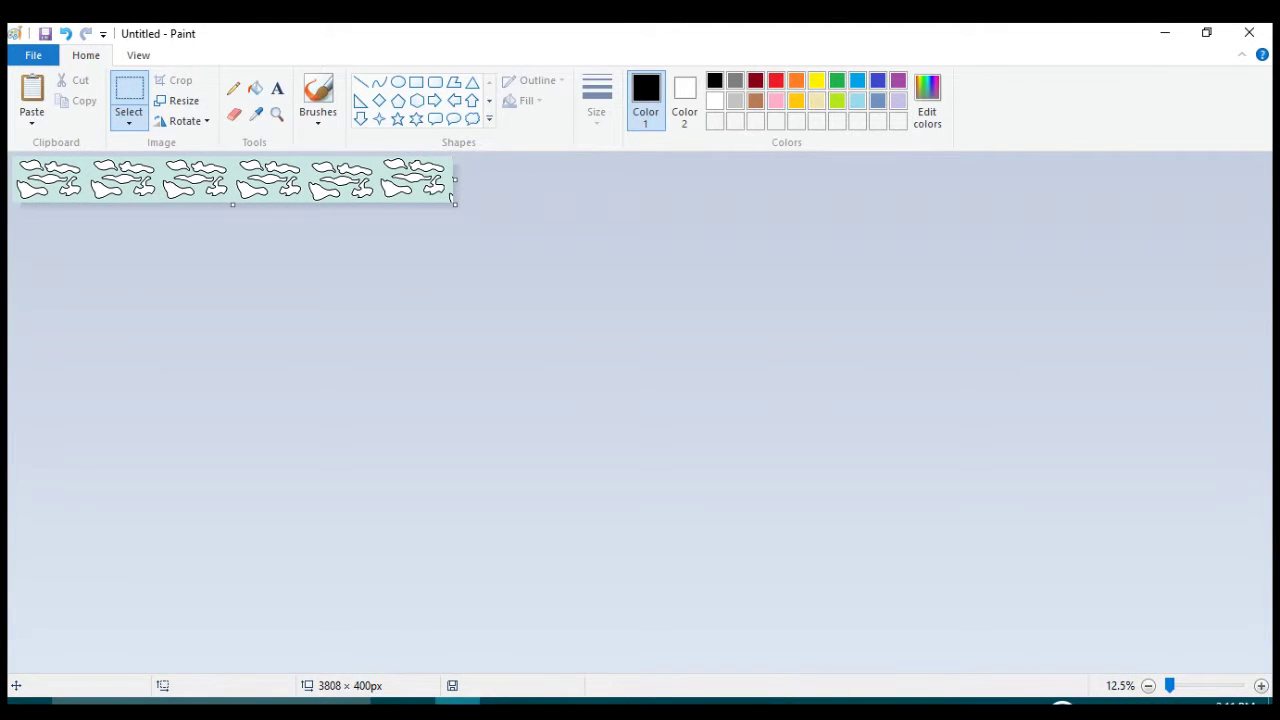
{"action": "key", "text": "ctrl+s"}
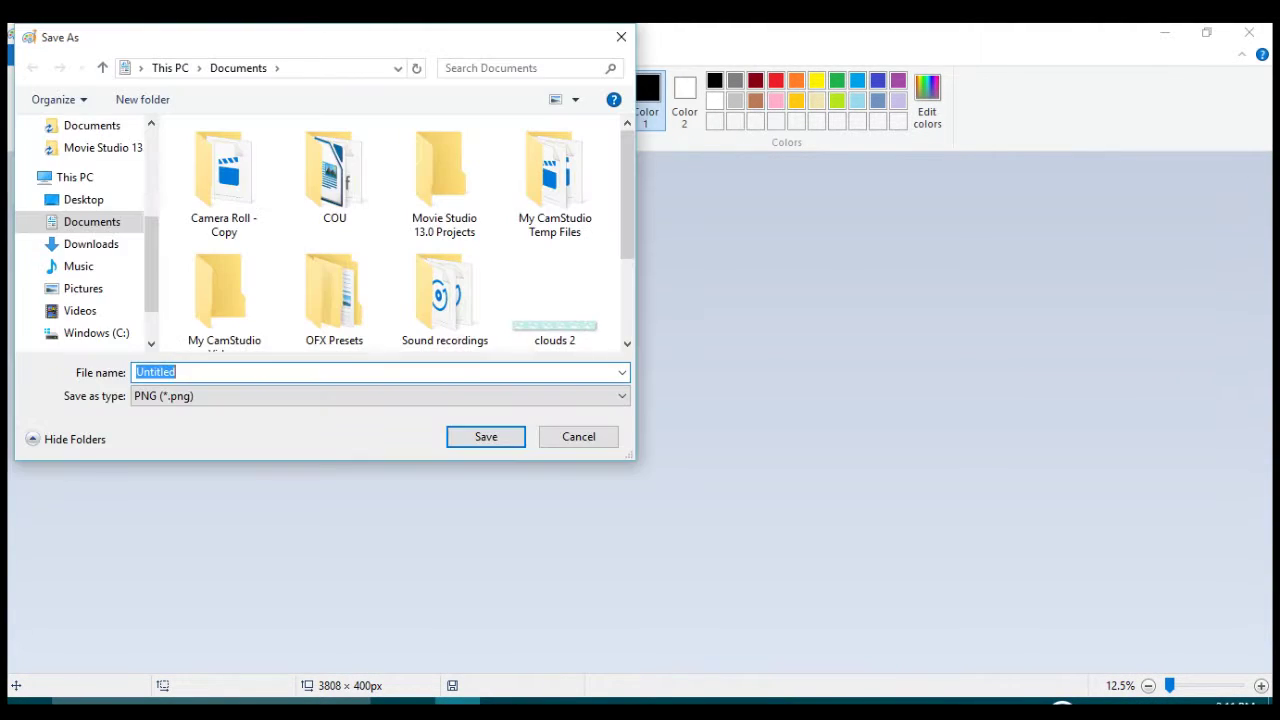
{"action": "type", "text": "cloud"}
{"action": "key", "text": "Down"}
{"action": "key", "text": "Return"}
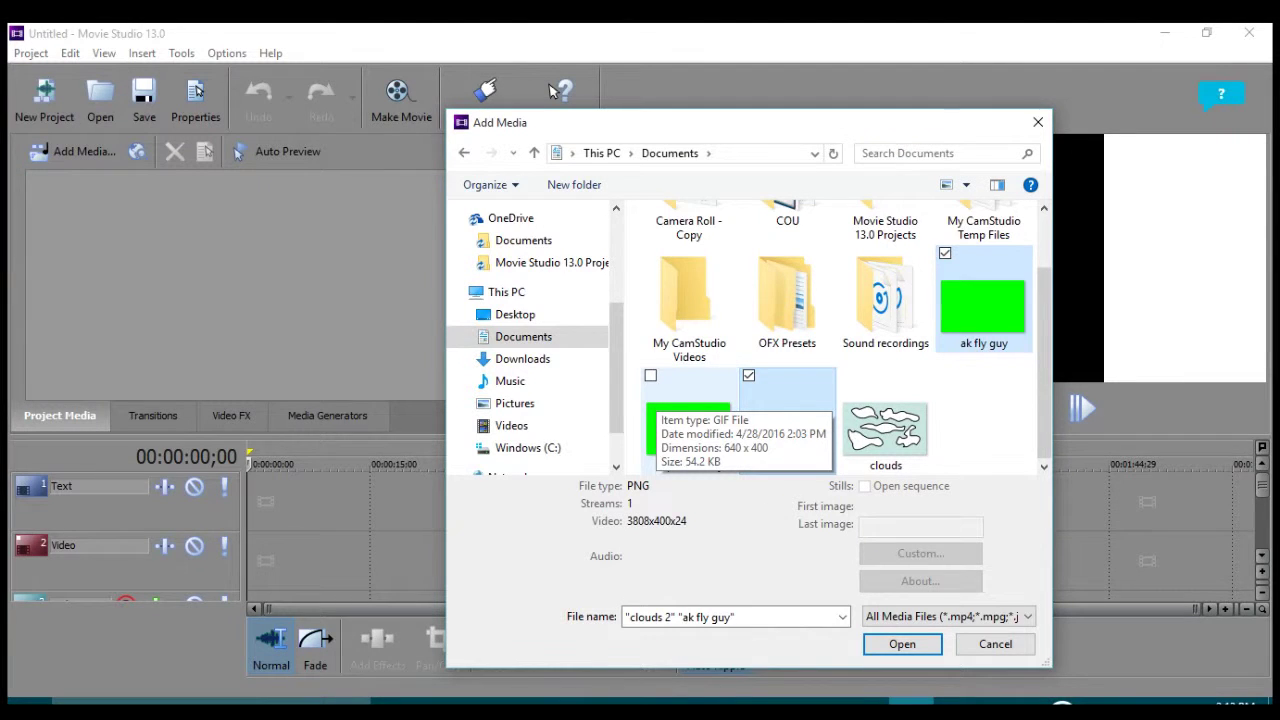
- In Movie Studio, import captain AK fly, clouds and clouds 2 from Documents into the project media
{"action": "left_click", "coordinate": [688, 425]}
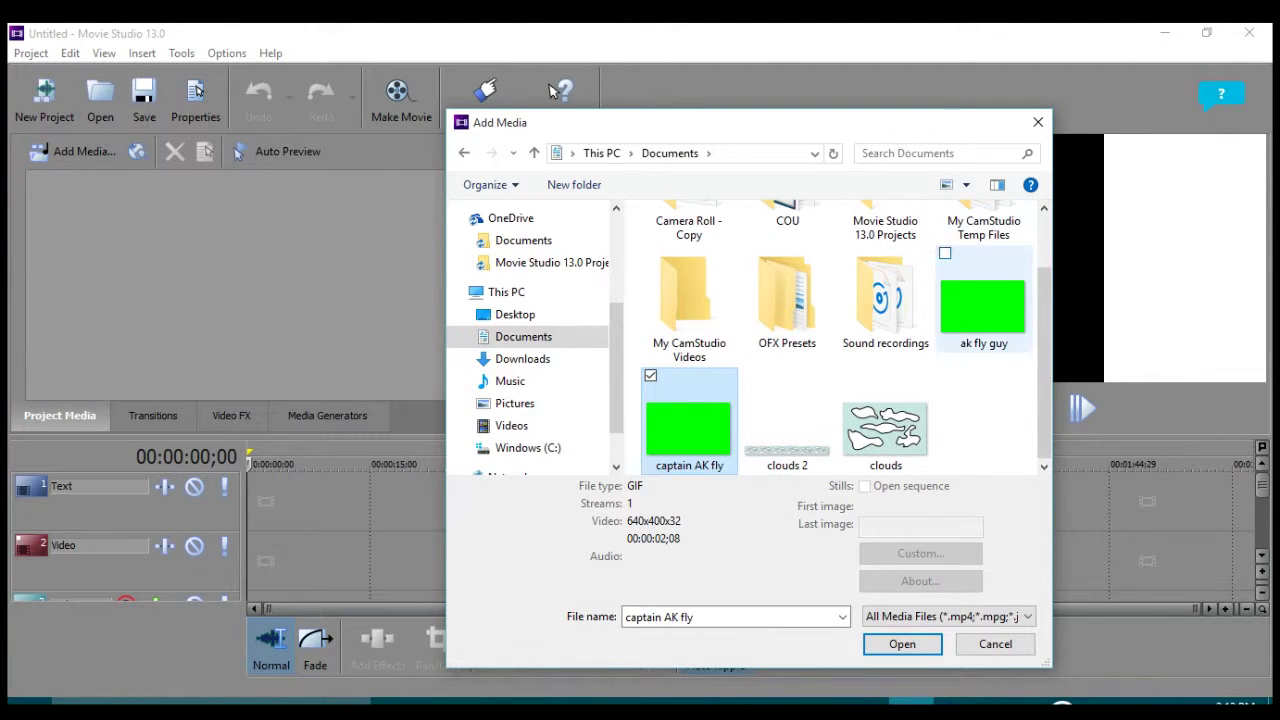
{"action": "left_click", "coordinate": [885, 425]}
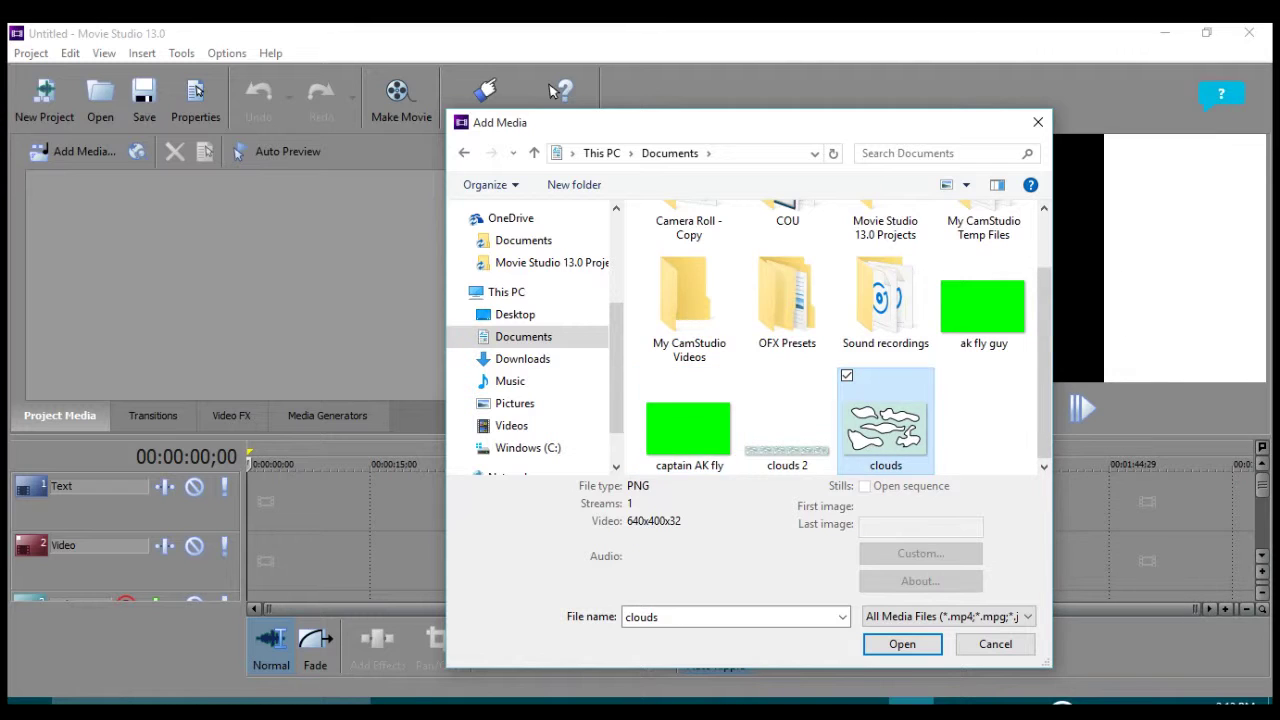
{"action": "left_click", "coordinate": [651, 376]}
{"action": "key", "text": "Return"}
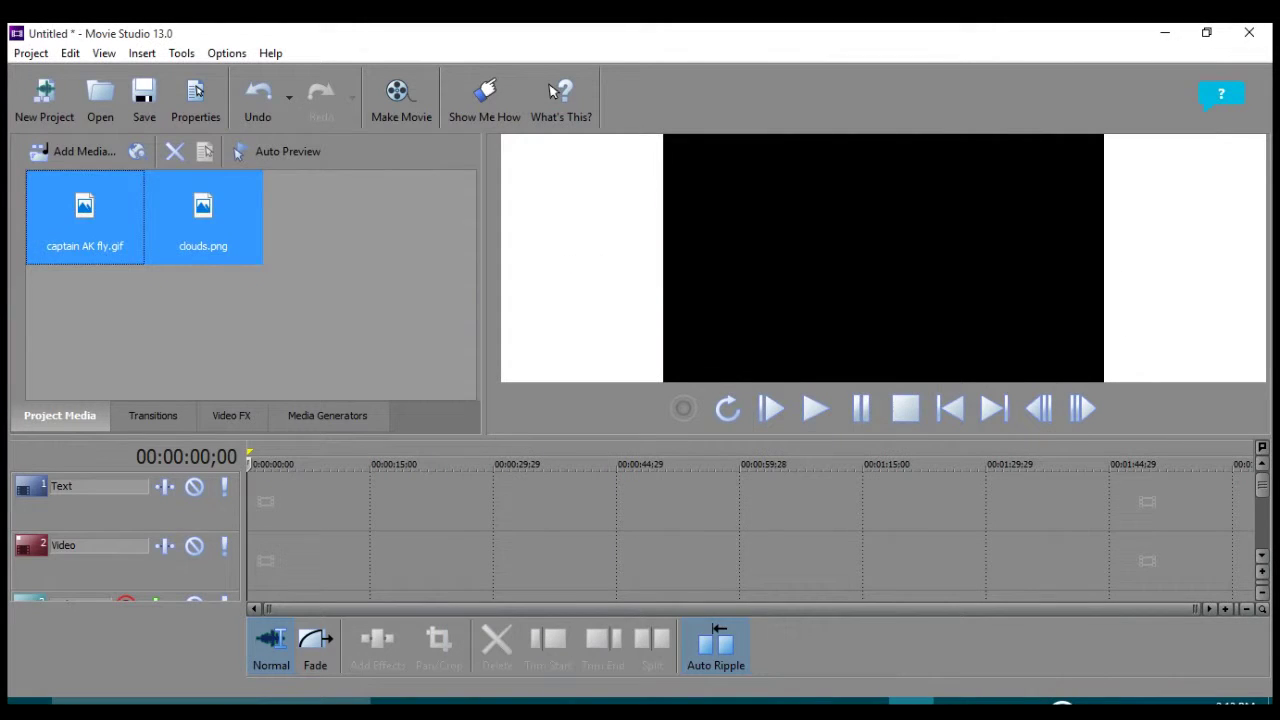
{"action": "left_click", "coordinate": [74, 152]}
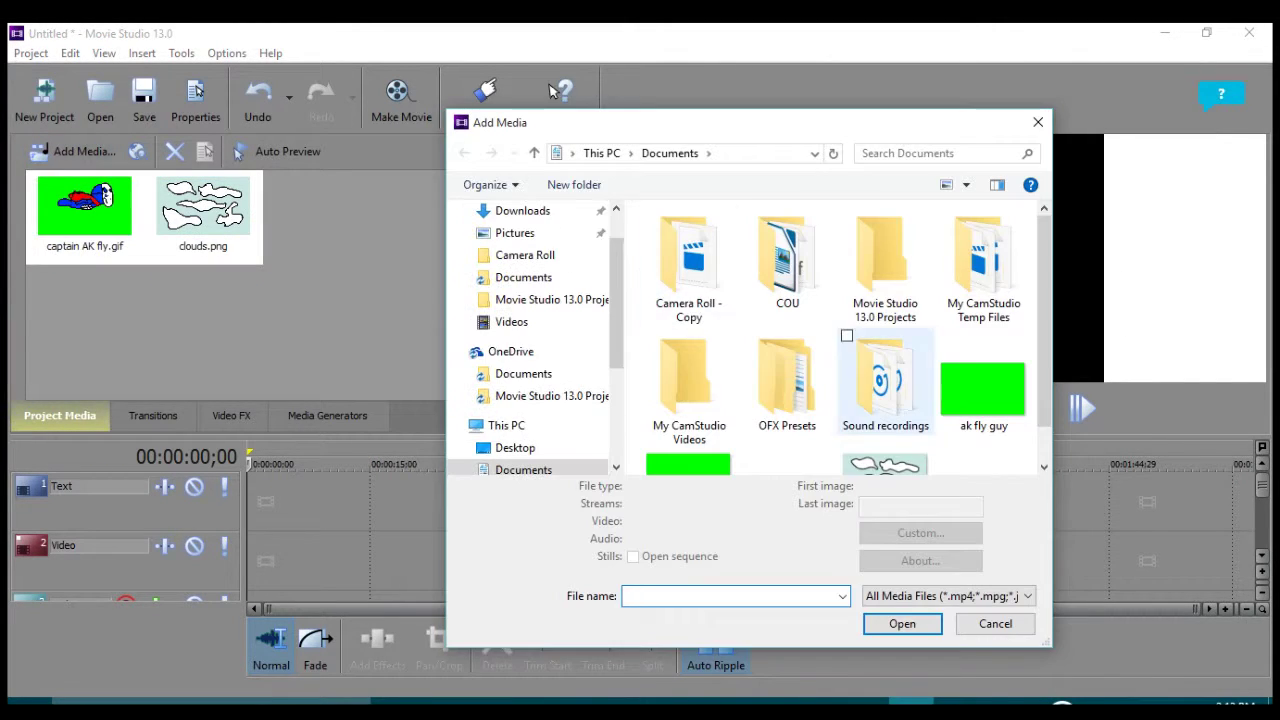
{"action": "double_click", "coordinate": [787, 436]}
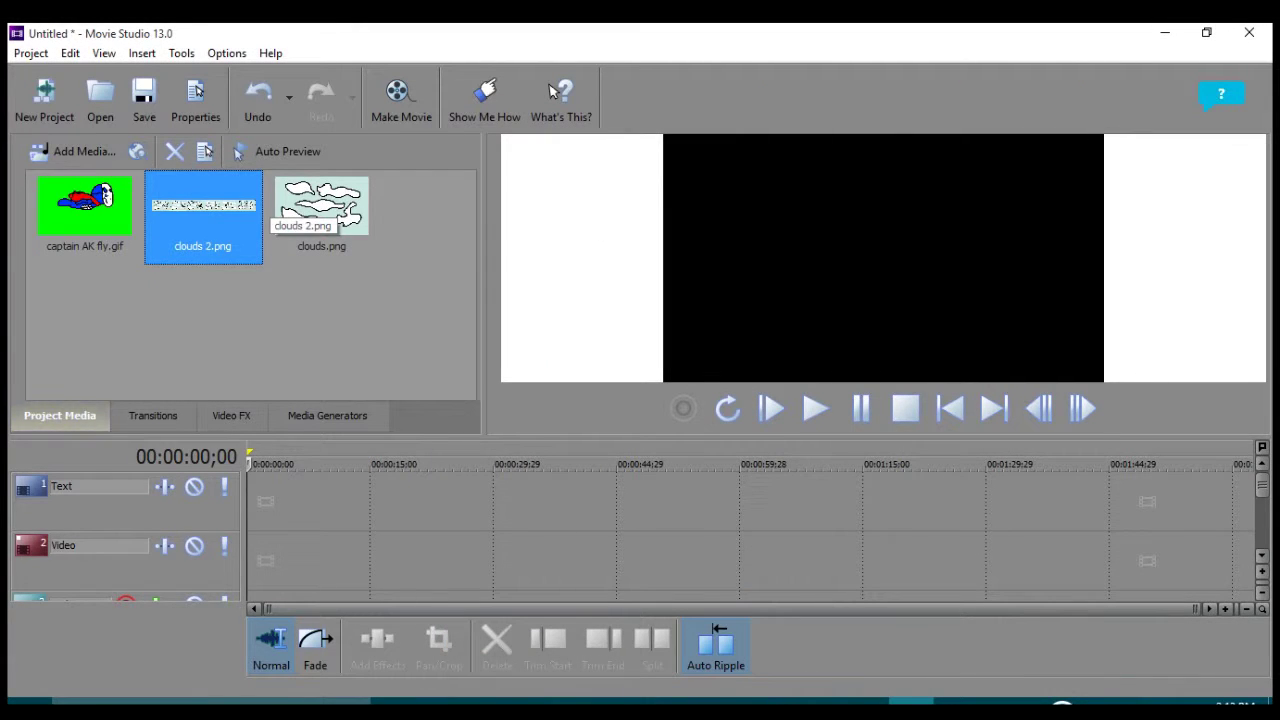
- Place clouds 2.png on the Video track, extend it to about 00:02:38;21 and return to the project start
{"action": "left_click_drag", "start_coordinate": [296, 560], "coordinate": [1151, 560]}
{"action": "left_click", "coordinate": [1246, 609]}
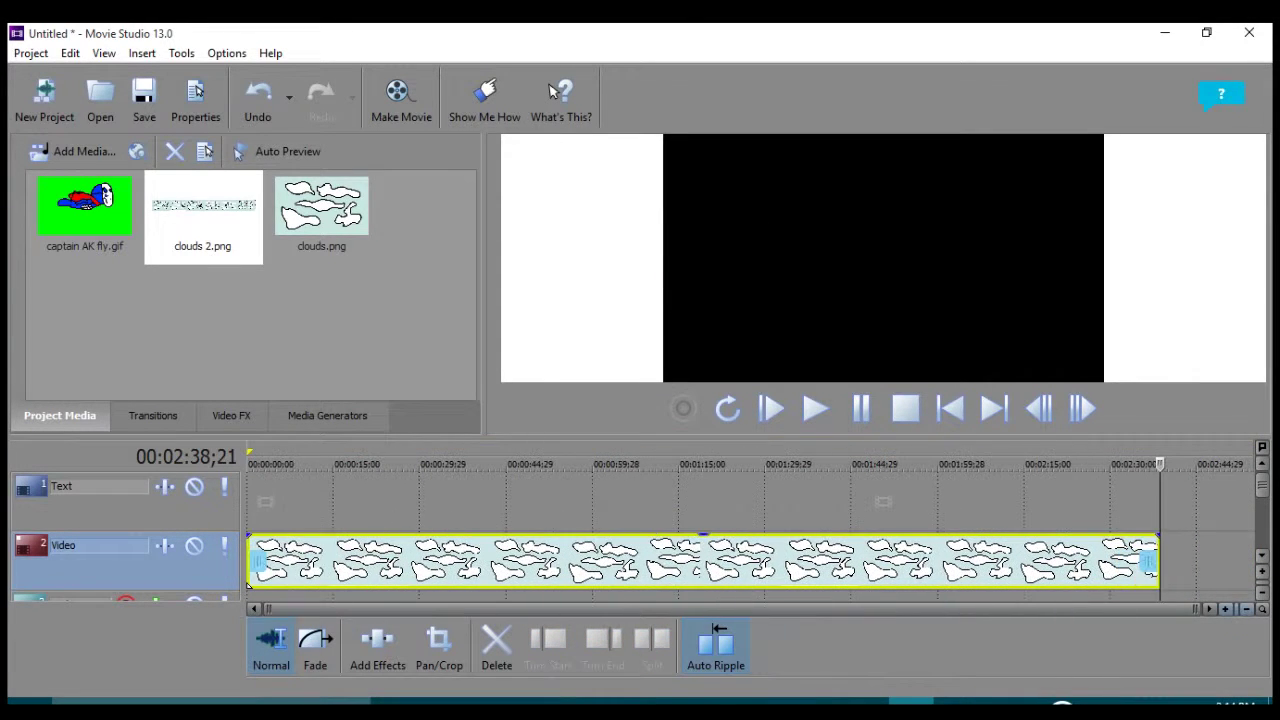
{"action": "left_click", "coordinate": [434, 465]}
{"action": "key", "text": "Home"}
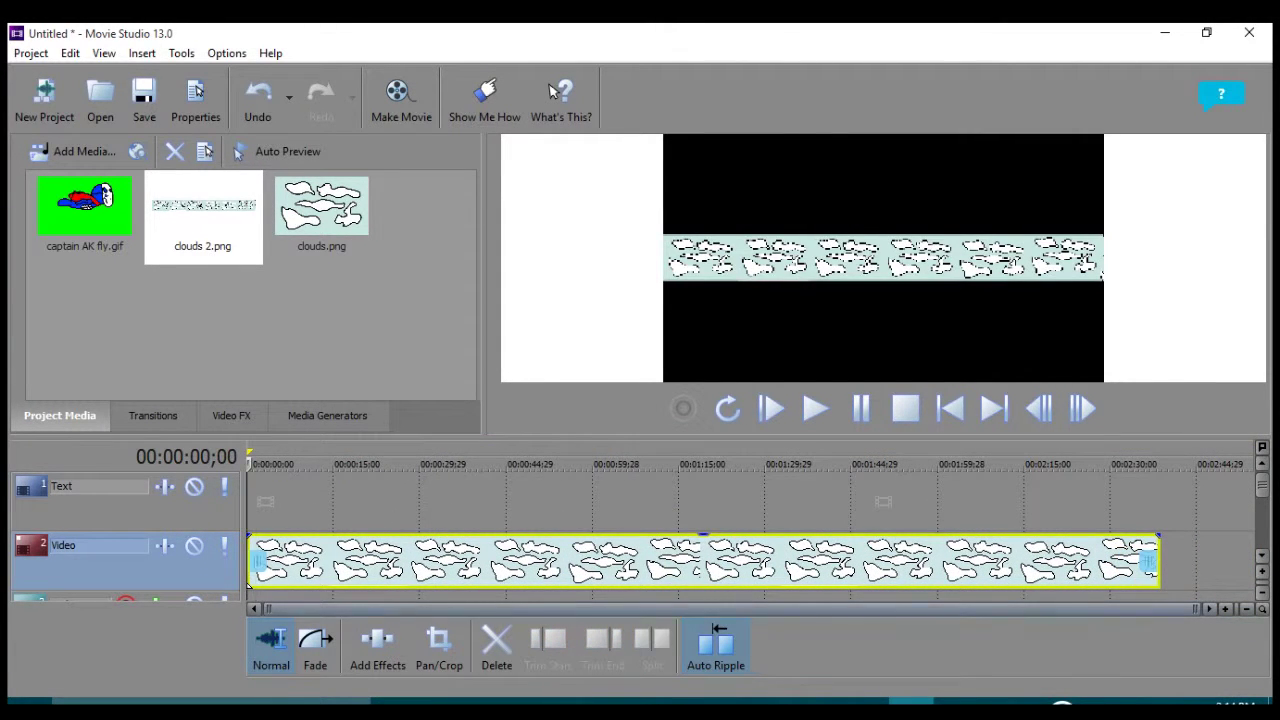
- Crop the clouds 2 clip to its first cloud section with Pan/Crop, and move to the clip's end for the closing keyframe
{"action": "left_click", "coordinate": [440, 648]}
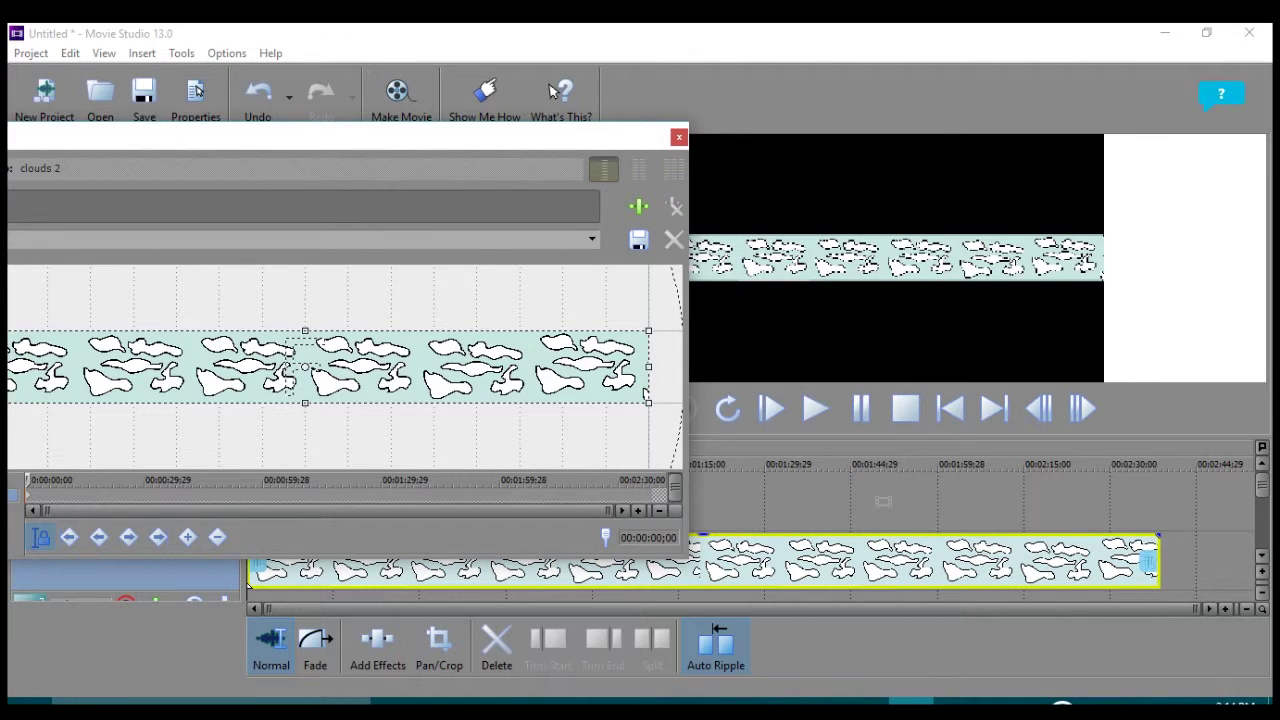
{"action": "left_click_drag", "start_coordinate": [648, 367], "coordinate": [111, 367]}
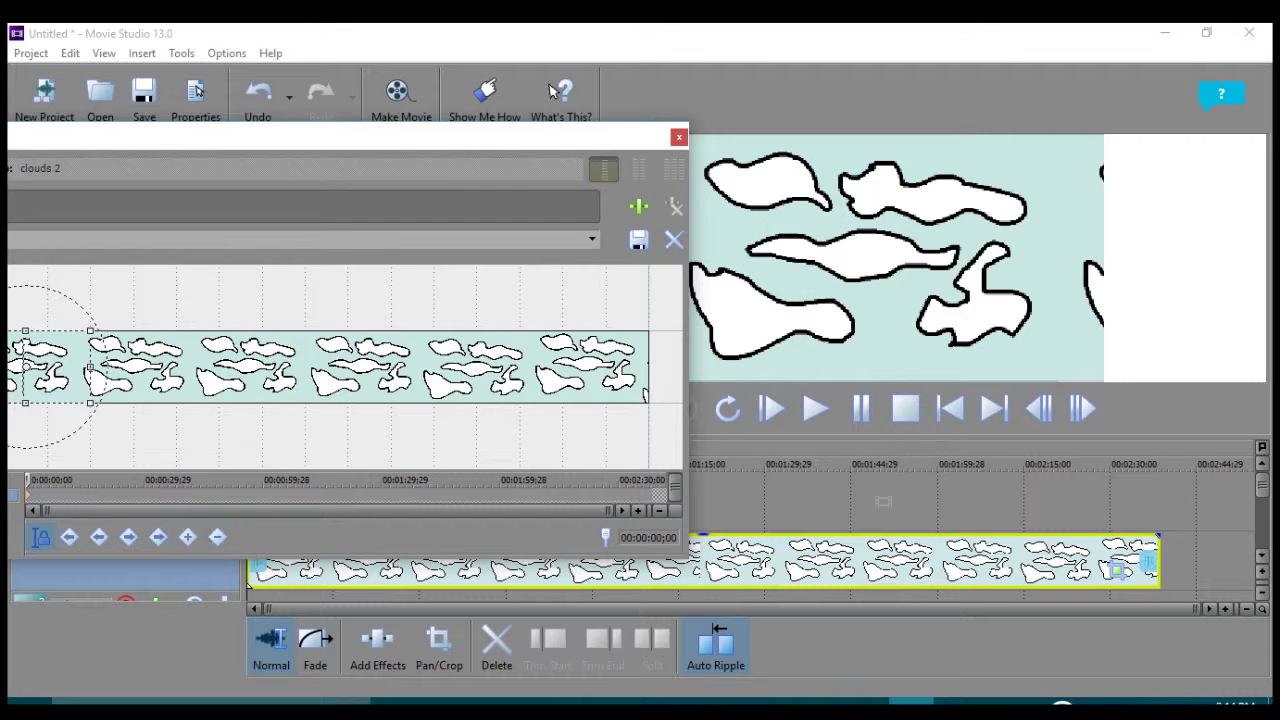
{"action": "left_click_drag", "start_coordinate": [637, 481], "coordinate": [649, 481]}
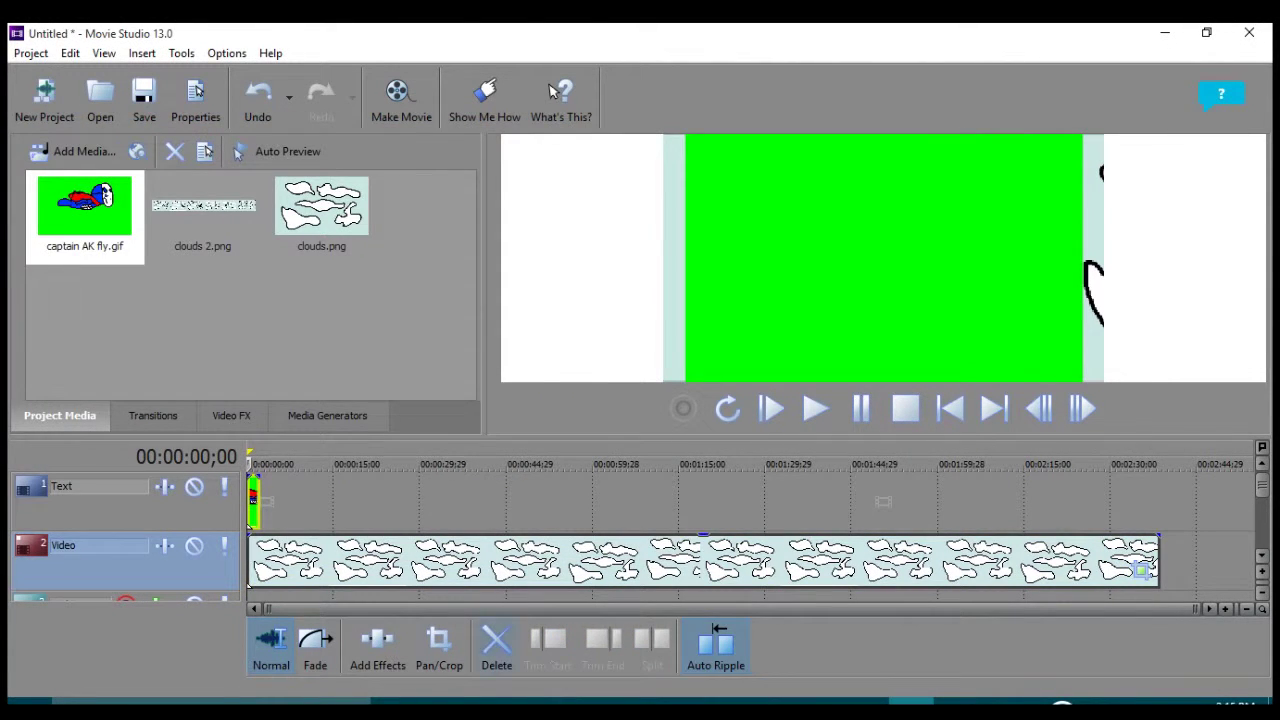
- Add the Sony Chroma Keyer to the captain AK fly clip and sample its green background (120, 1.0, 1.0) as the key color
{"action": "left_click", "coordinate": [378, 648]}
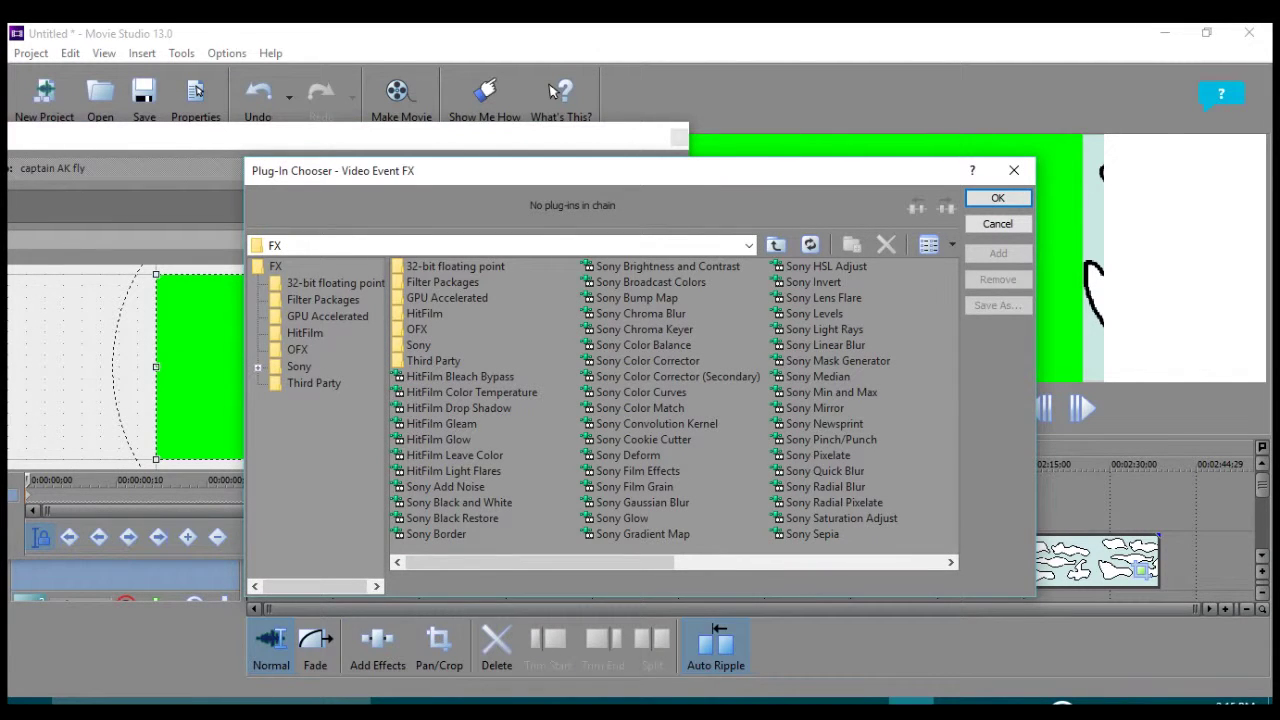
{"action": "left_click", "coordinate": [641, 314]}
{"action": "double_click", "coordinate": [644, 329]}
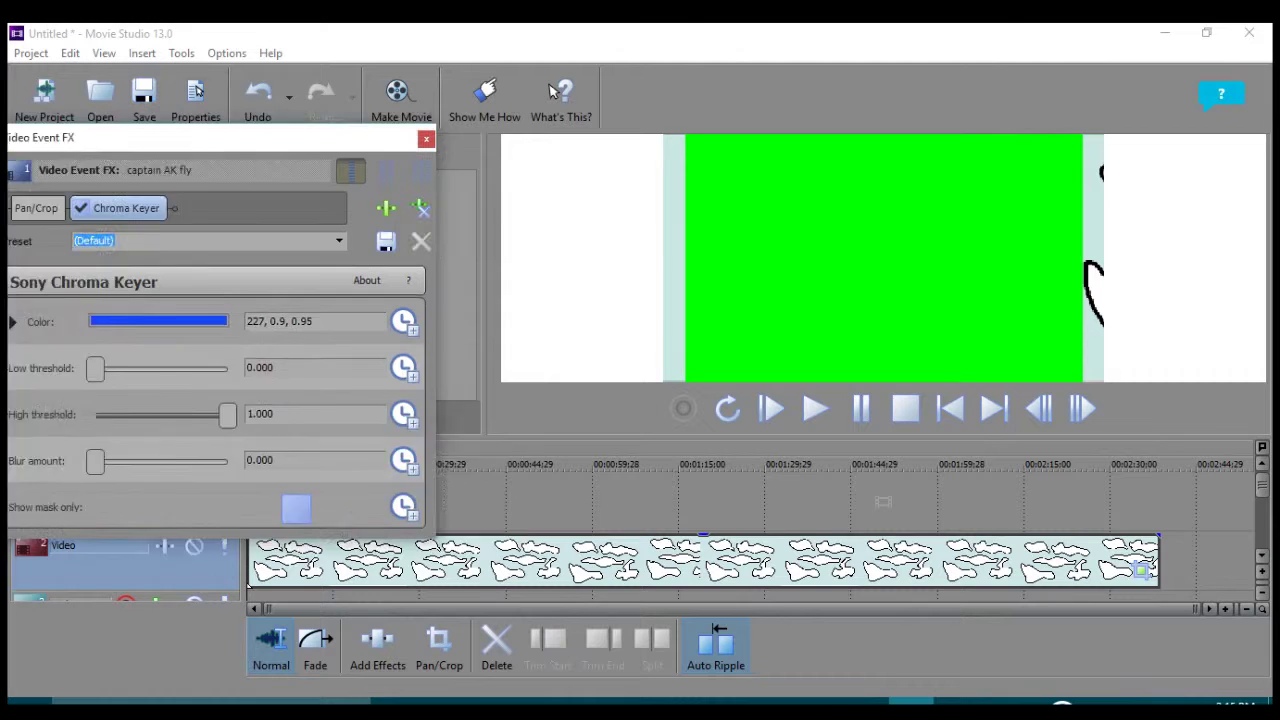
{"action": "left_click", "coordinate": [232, 358]}
{"action": "left_click", "coordinate": [883, 258]}
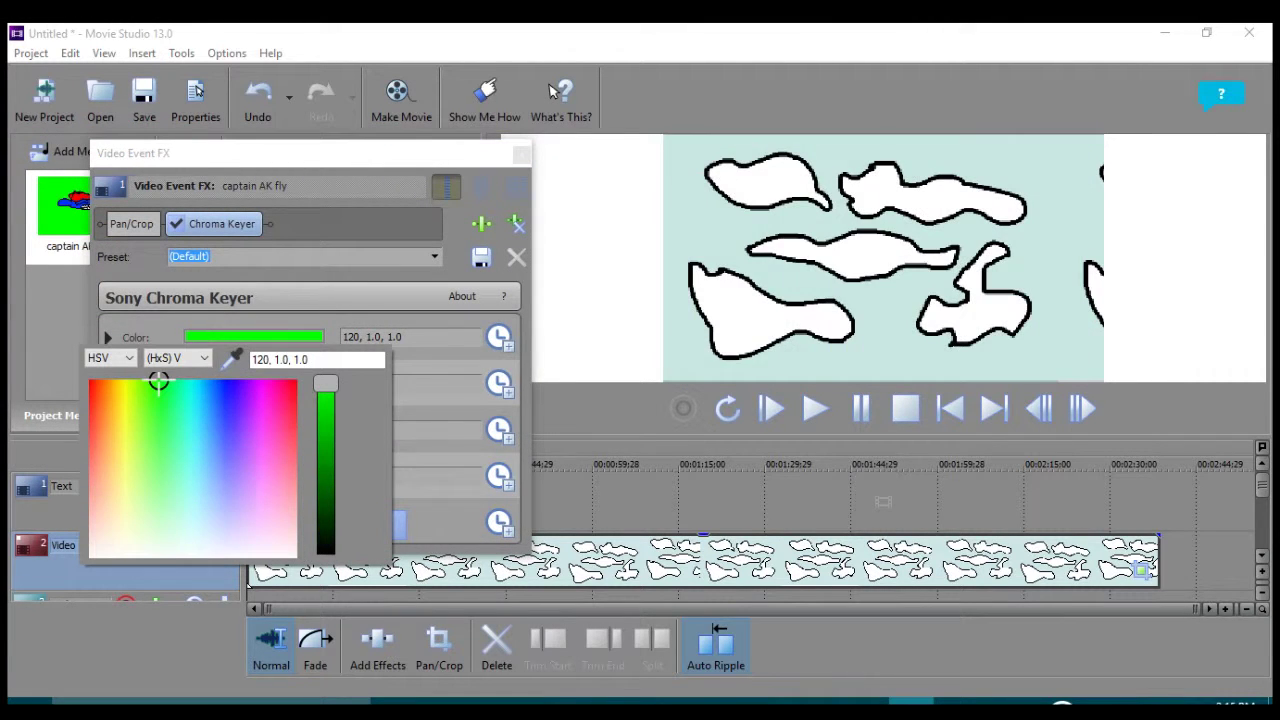
{"action": "left_click", "coordinate": [350, 299]}
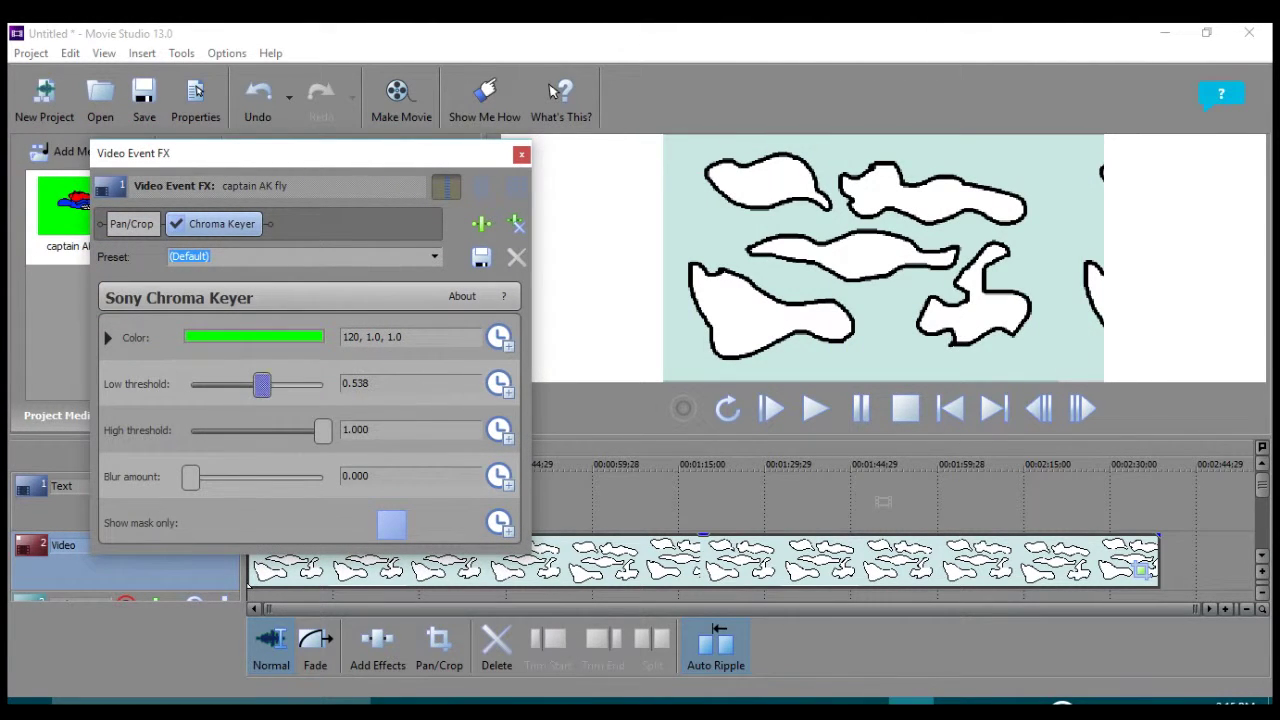
- Set the chroma keyer's low threshold to 0.531 and high threshold to 0.538, and close the effect window
{"action": "left_click_drag", "start_coordinate": [262, 385], "coordinate": [261, 385]}
{"action": "left_click_drag", "start_coordinate": [323, 431], "coordinate": [294, 431]}
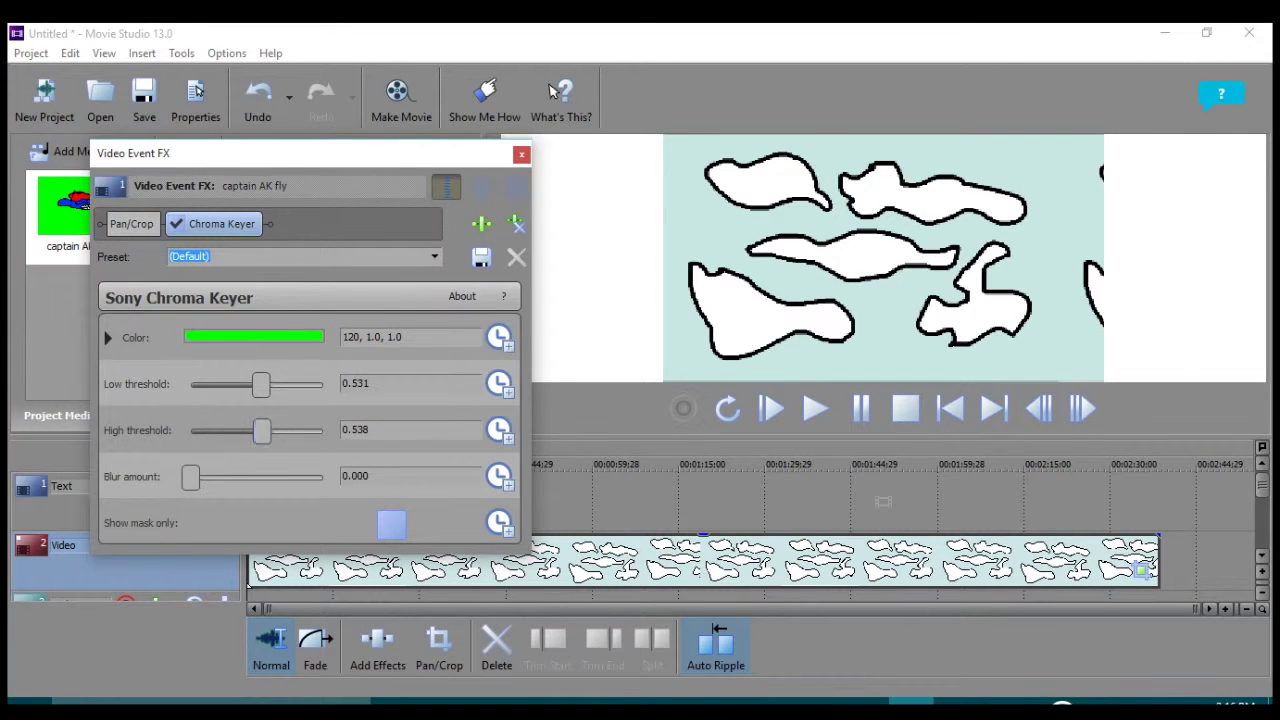
{"action": "left_click", "coordinate": [521, 154]}
- Find the frame at about 00:00:01;09 where the flying pose shows and trim the captain AK fly clip's start there
{"action": "left_click", "coordinate": [1083, 408]}
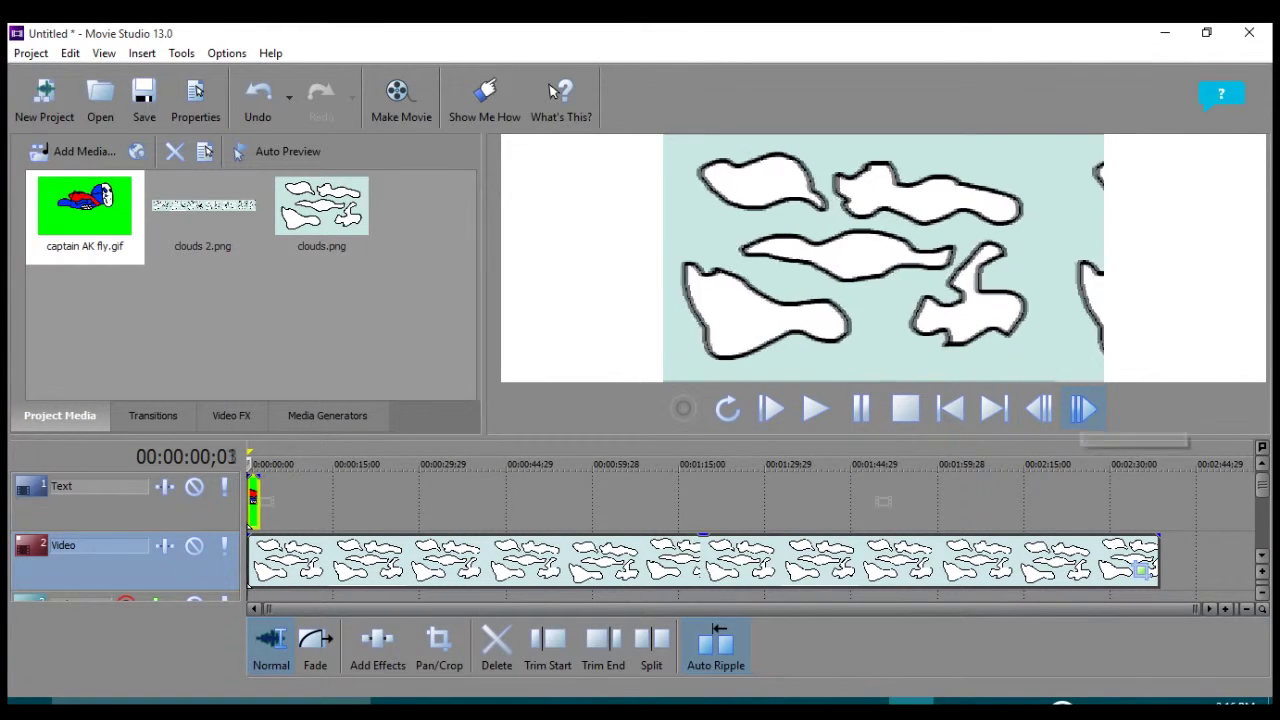
{"action": "left_click", "coordinate": [1083, 408]}
{"action": "left_click", "coordinate": [1083, 408]}
{"action": "left_click", "coordinate": [1083, 408]}
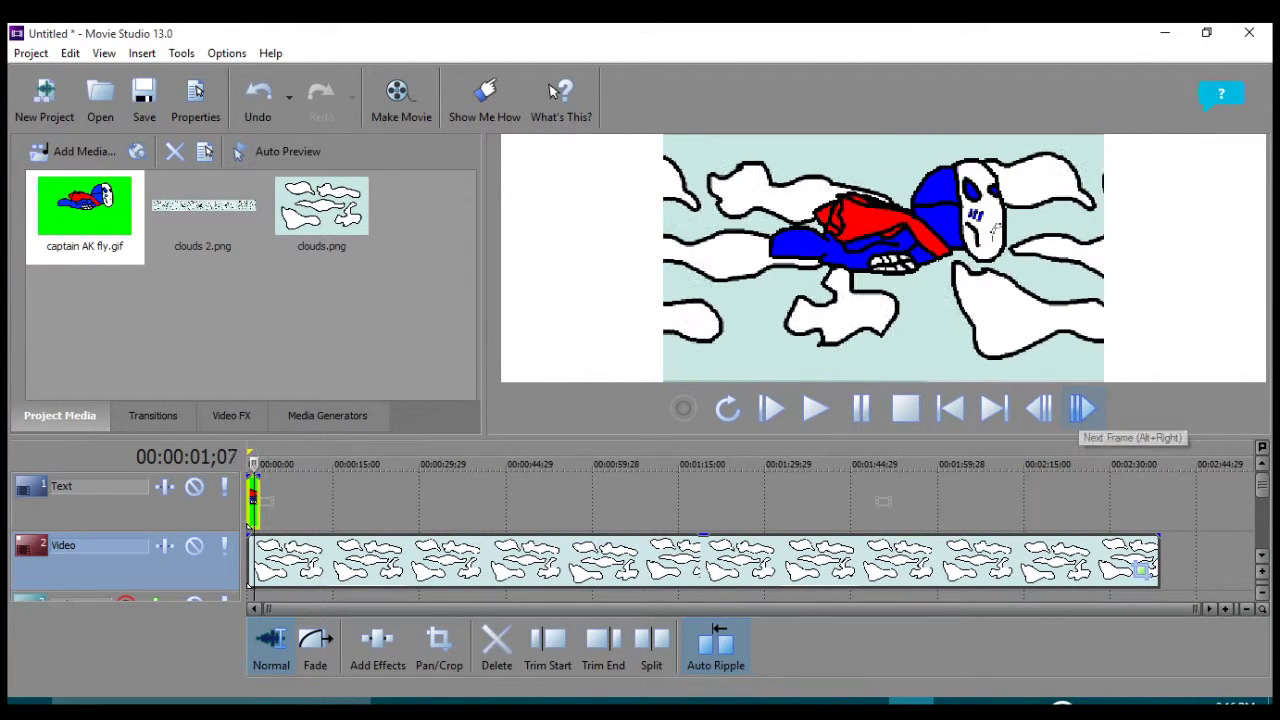
{"action": "left_click", "coordinate": [1083, 408]}
{"action": "left_click", "coordinate": [1083, 408]}
{"action": "left_click", "coordinate": [1083, 408]}
{"action": "left_click", "coordinate": [1040, 408]}
{"action": "left_click", "coordinate": [1040, 408]}
{"action": "left_click", "coordinate": [1083, 408]}
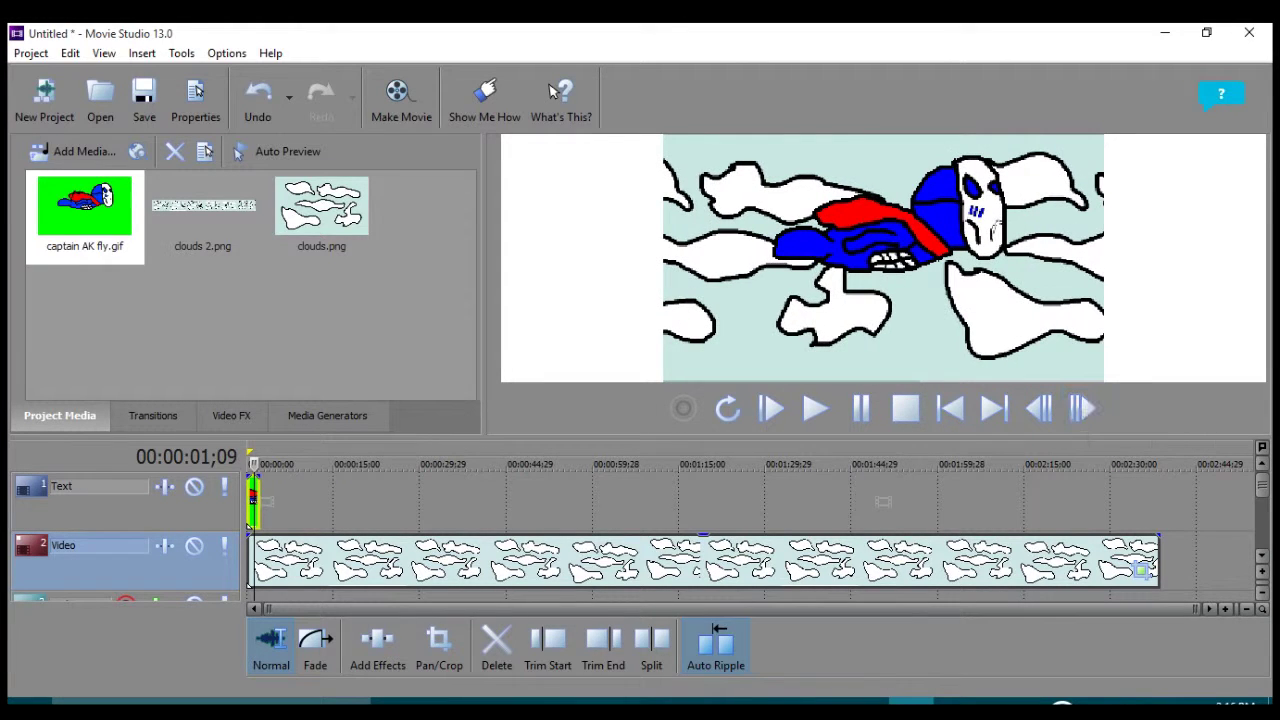
{"action": "left_click", "coordinate": [548, 642]}
- Create a subclip from the trimmed character clip, extend it on the Text track to the clouds clip's end, and play the result
{"action": "right_click", "coordinate": [250, 502]}
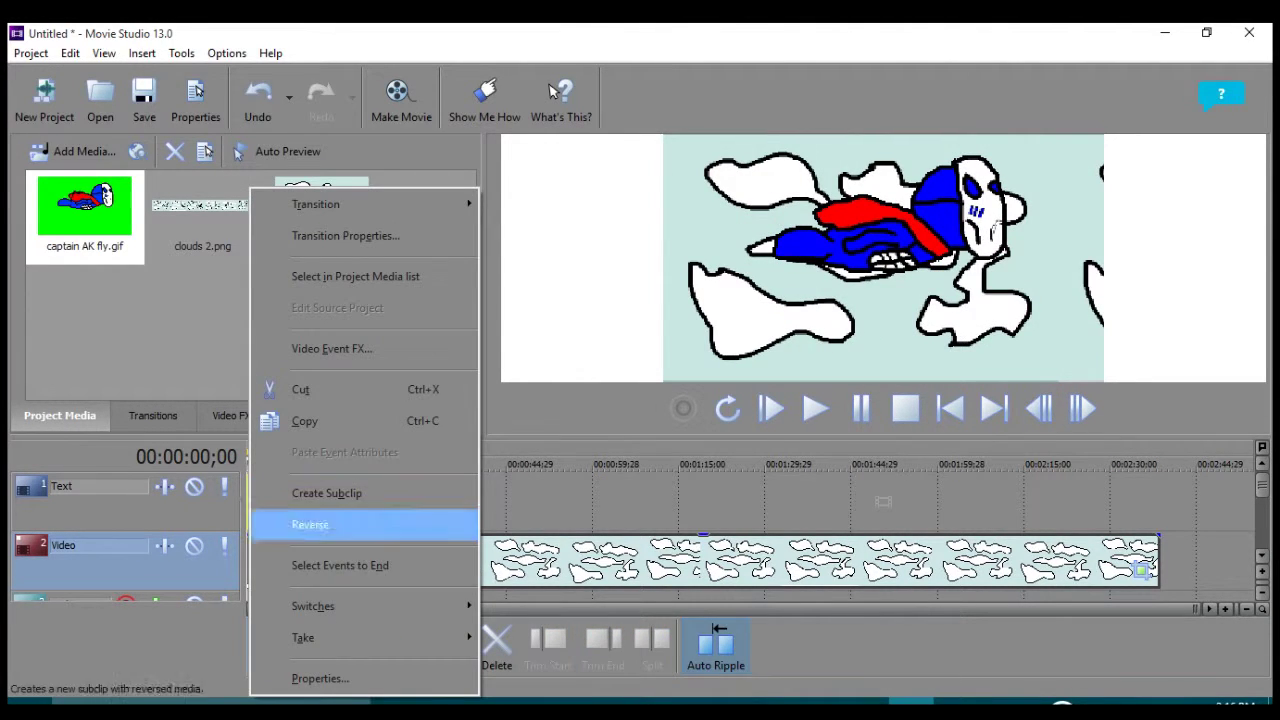
{"action": "left_click", "coordinate": [326, 493]}
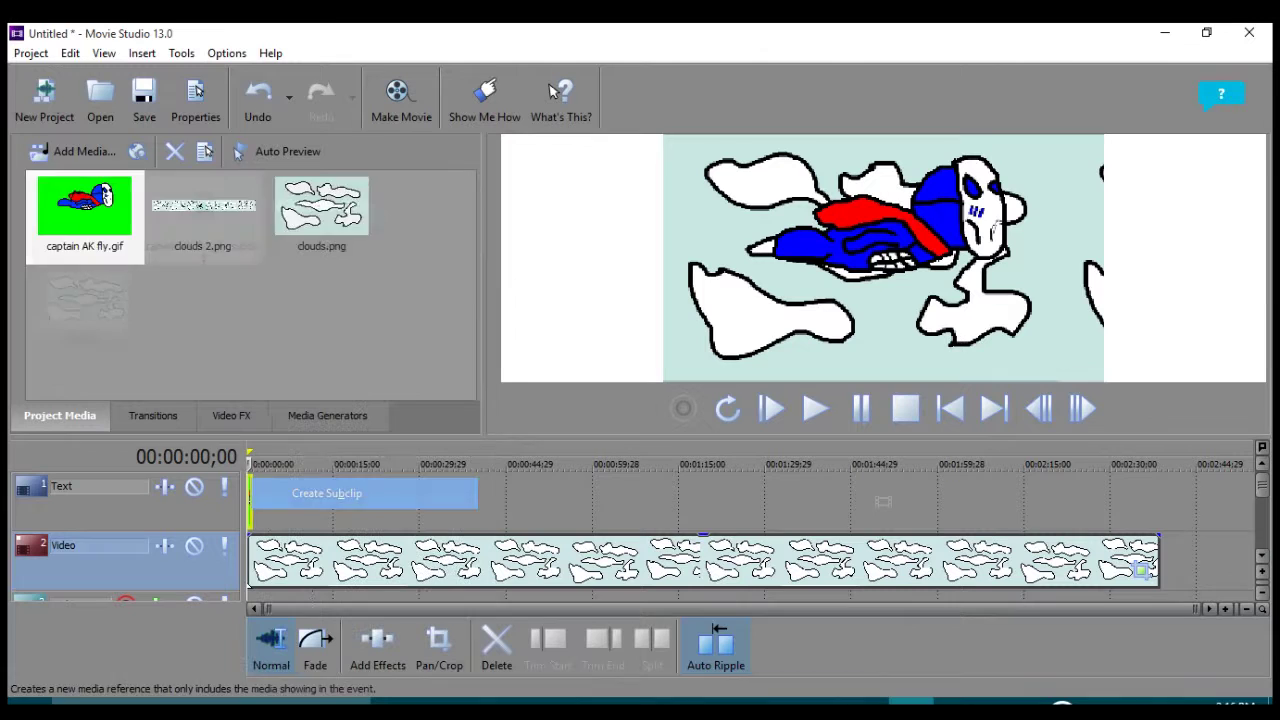
{"action": "left_click_drag", "start_coordinate": [1025, 509], "coordinate": [1112, 510]}
{"action": "key", "text": "space"}
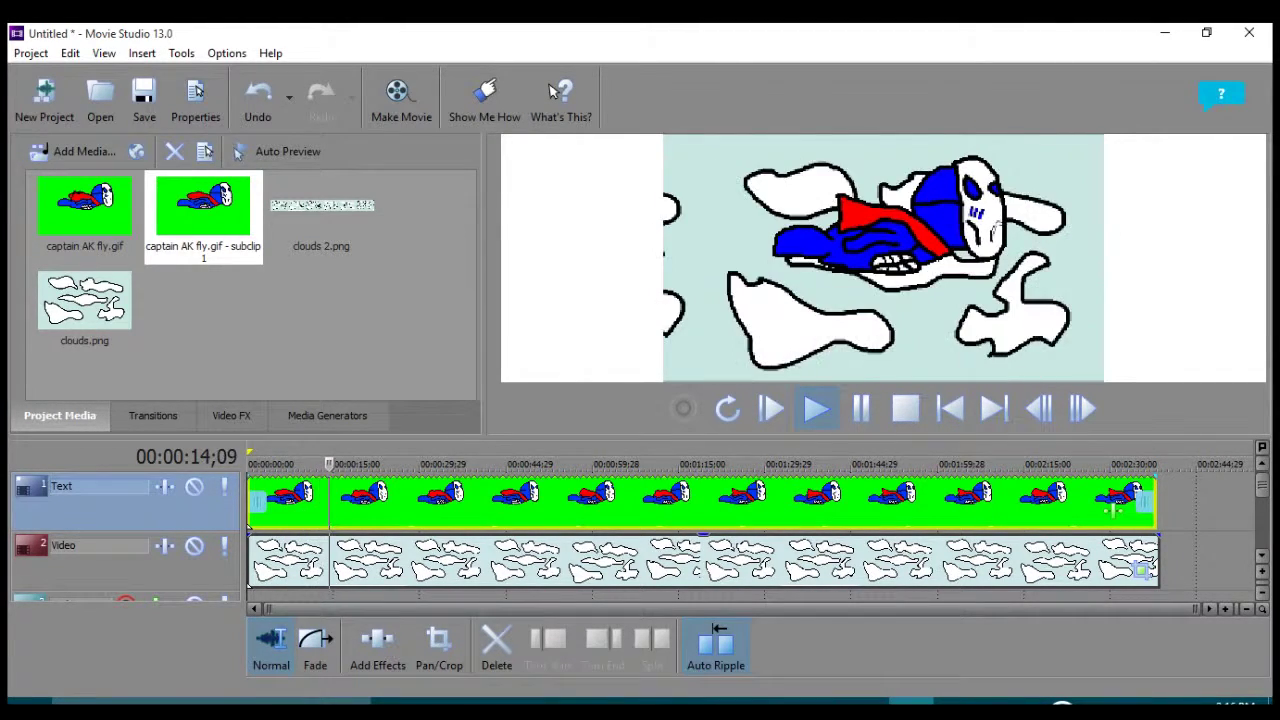
- Start making the movie with saving to the hard drive as its destination
{"action": "left_click", "coordinate": [401, 100]}
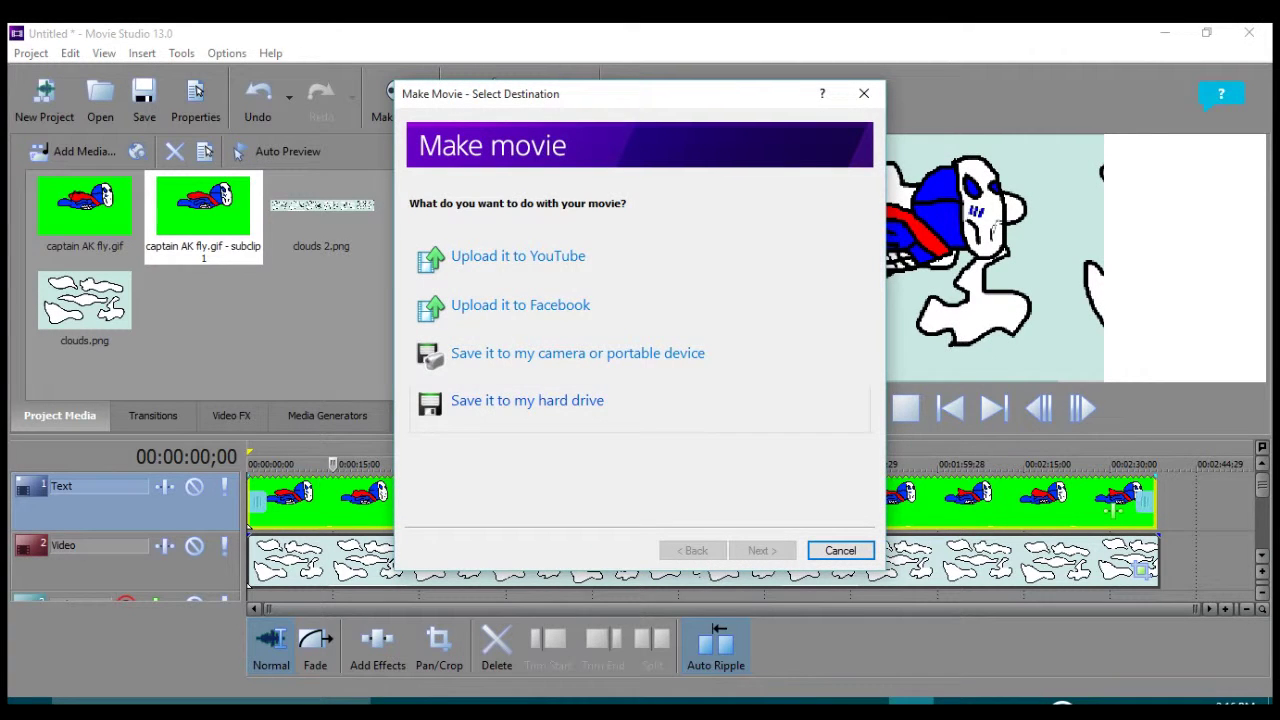
{"action": "left_click", "coordinate": [527, 400]}
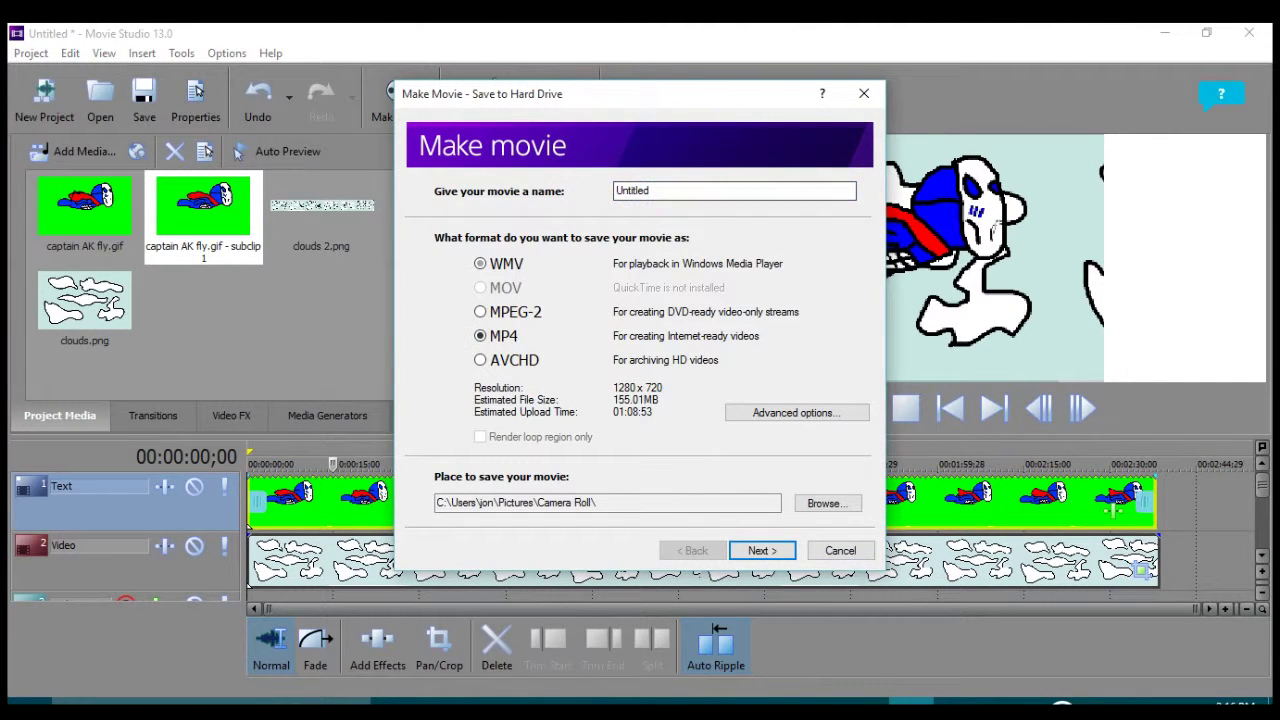